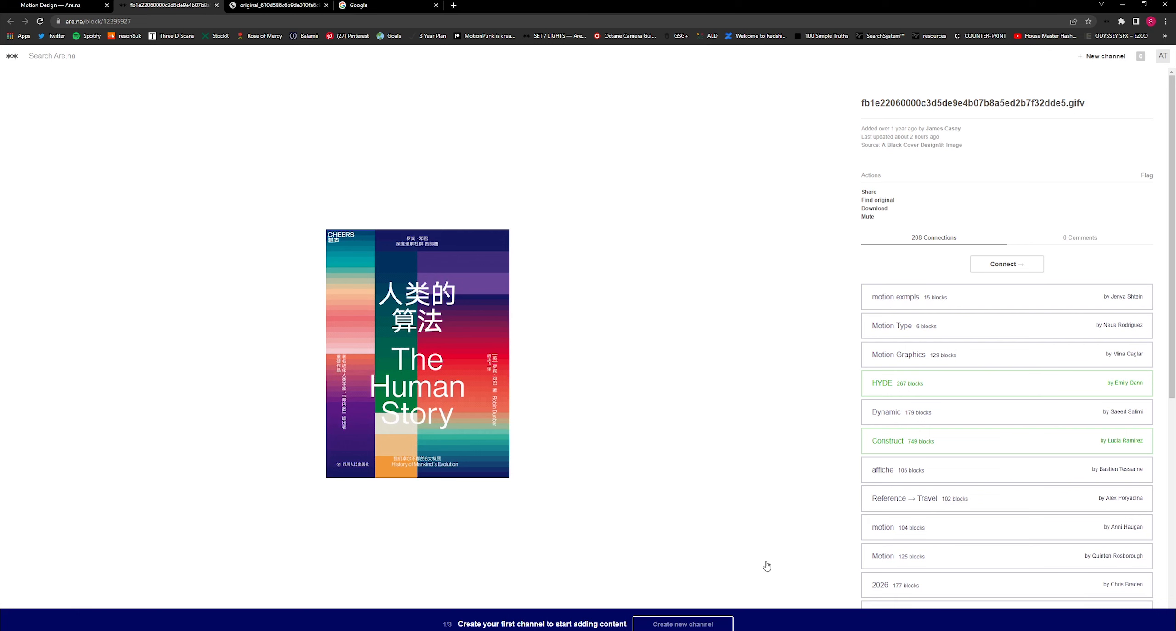
Step: Switch to Cinema 4D, enable OctaneLight.5, OctaneLight.4 and OctaneLight.3, and save the project
mouse_move(770, 629)
left_click(685, 607)
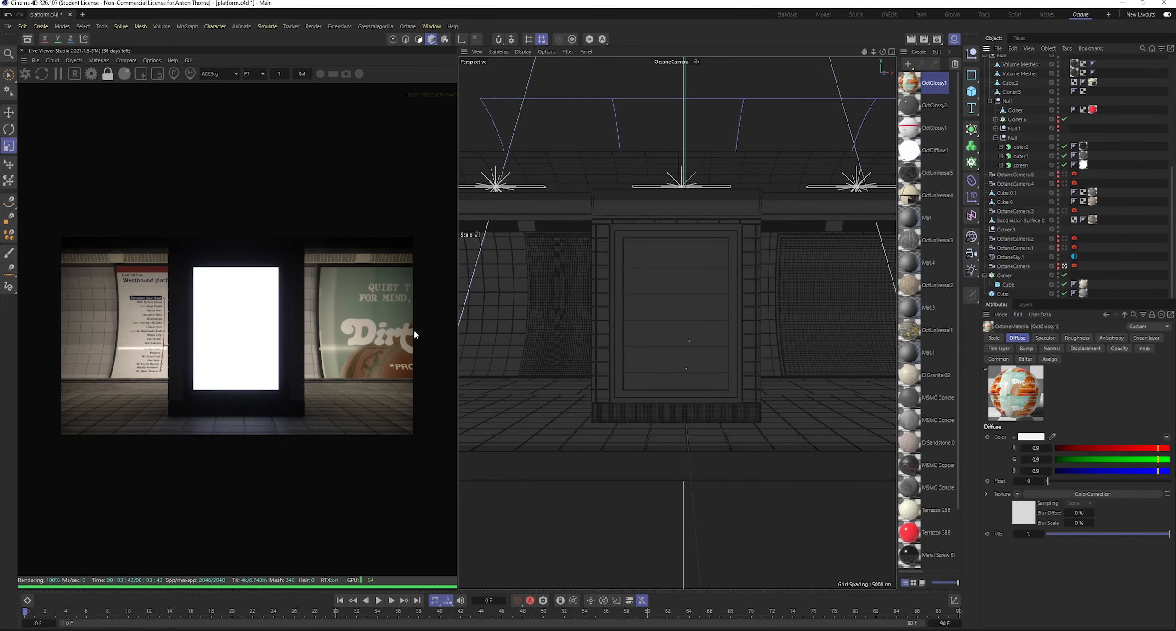
scroll(239, 328, "up", 2)
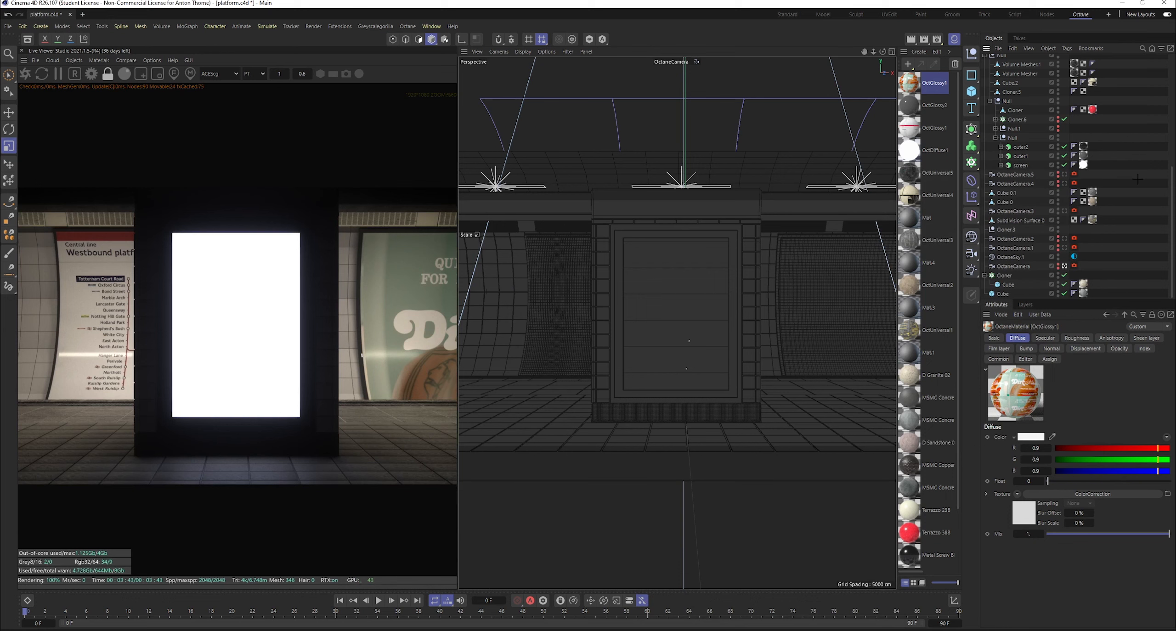
scroll(1073, 220, "up", 5)
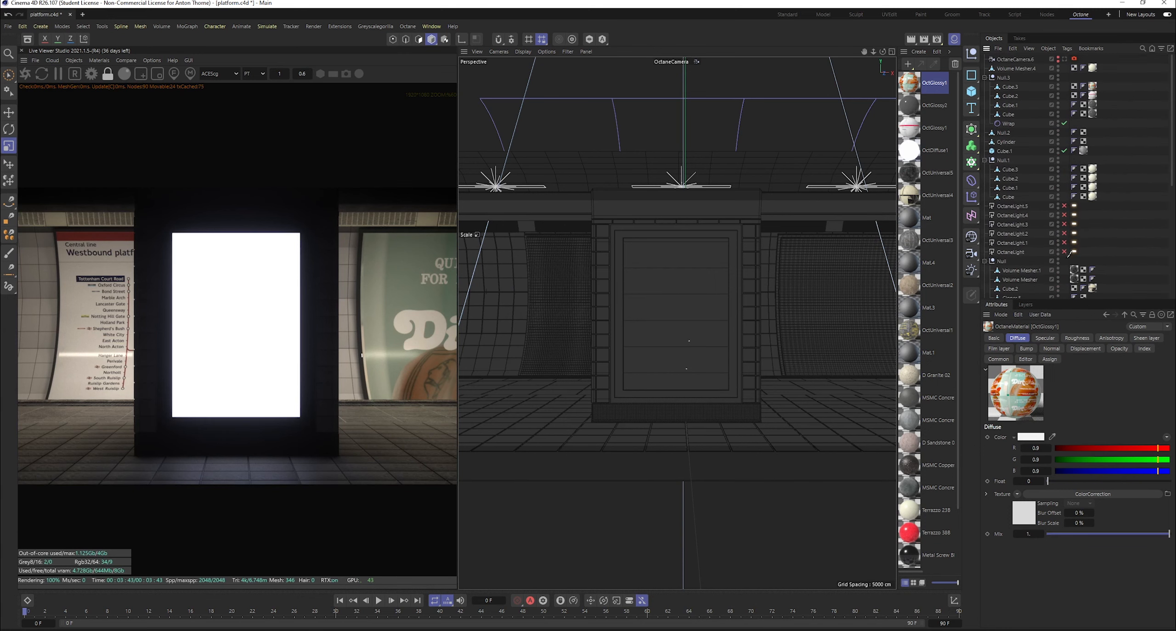
left_click_drag(1064, 206, 1065, 225)
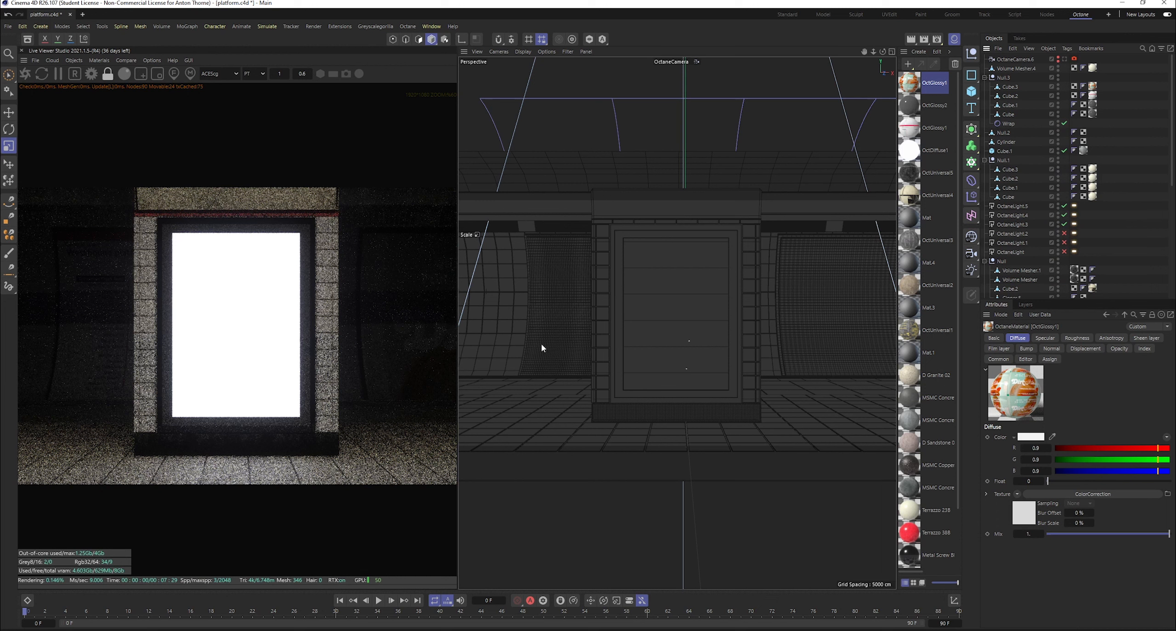
scroll(283, 319, "down", 1)
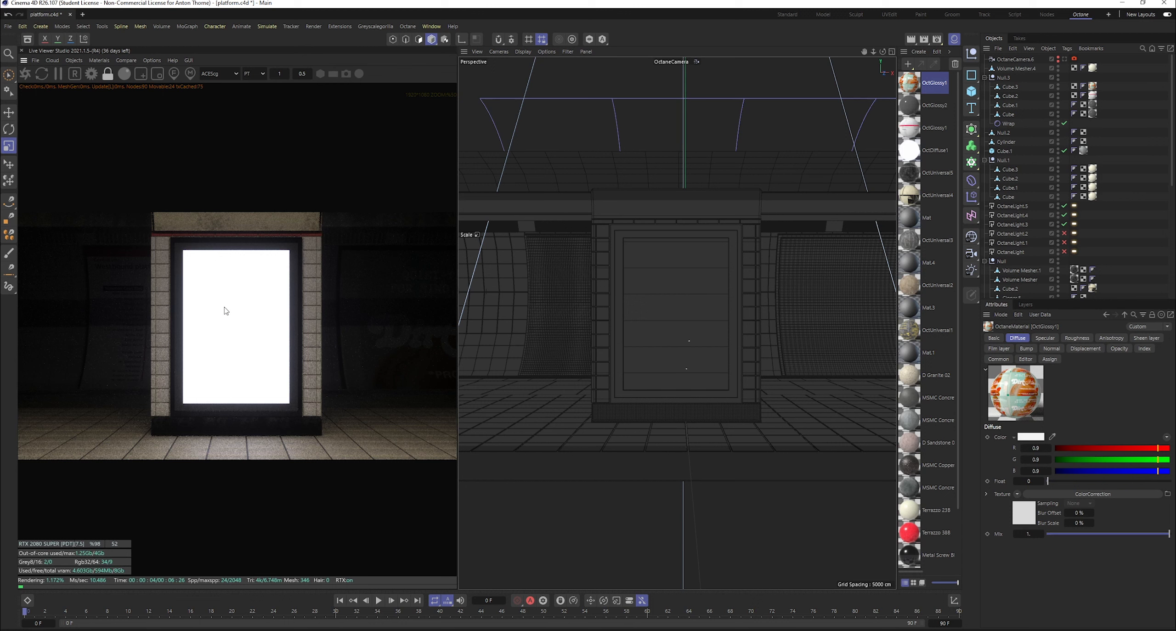
key("ctrl+s")
Step: Open the OctDiffuse1 material's node graph and test the Blackbody Emission power at 0 before restoring it to 50
double_click(925, 151)
left_click_drag(523, 203, 374, 133)
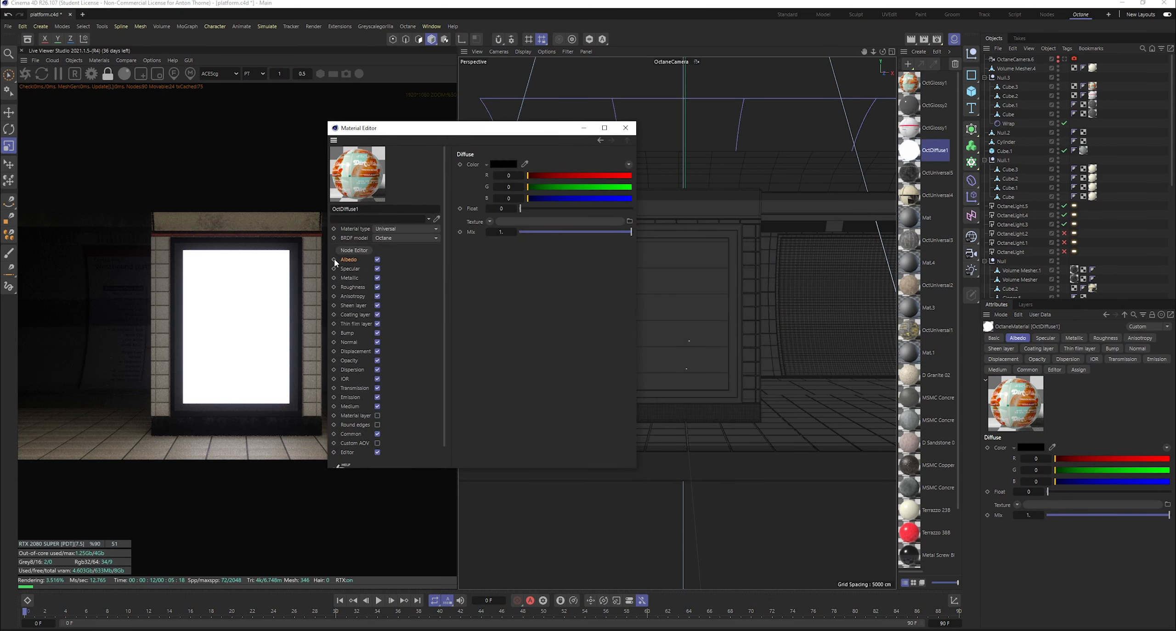
left_click(355, 250)
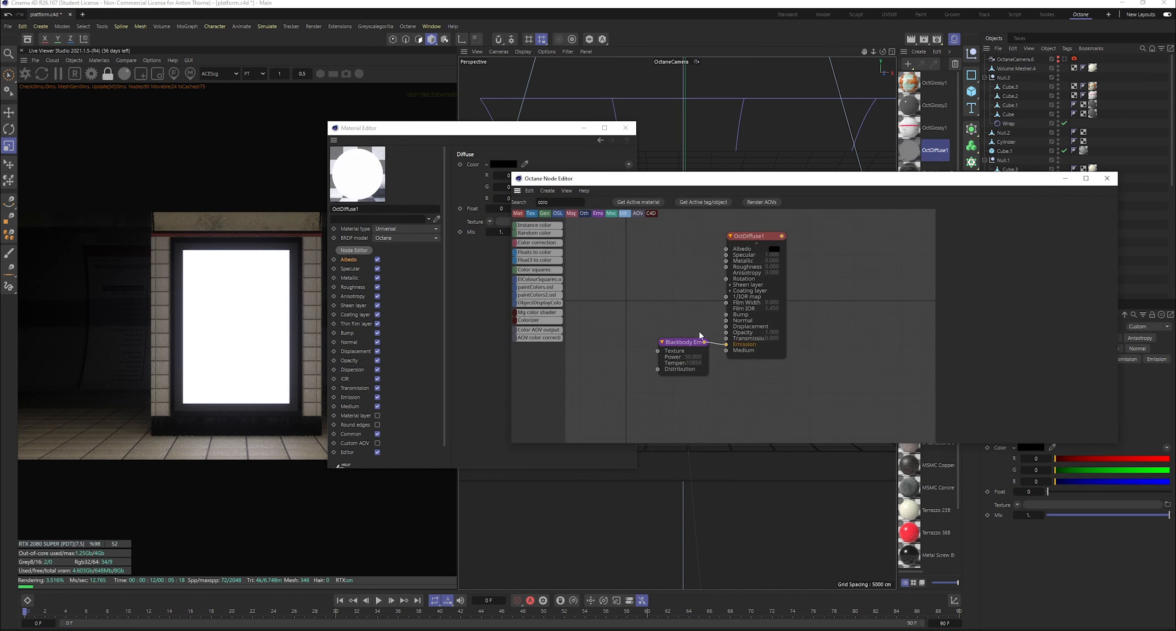
left_click_drag(682, 346, 661, 349)
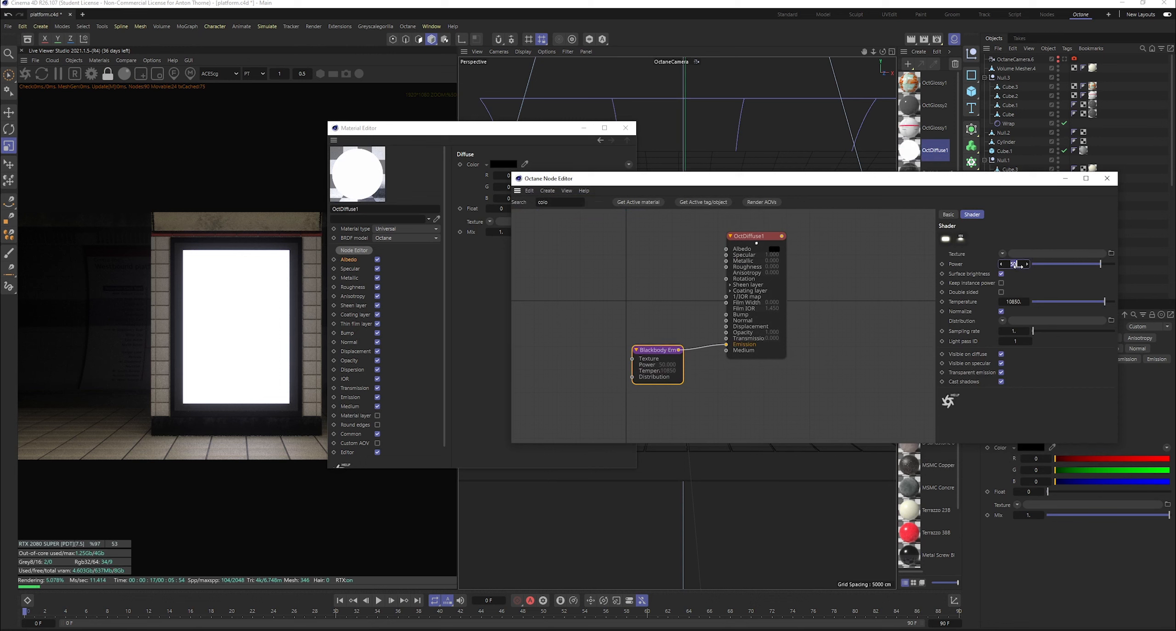
type("0")
key("Return")
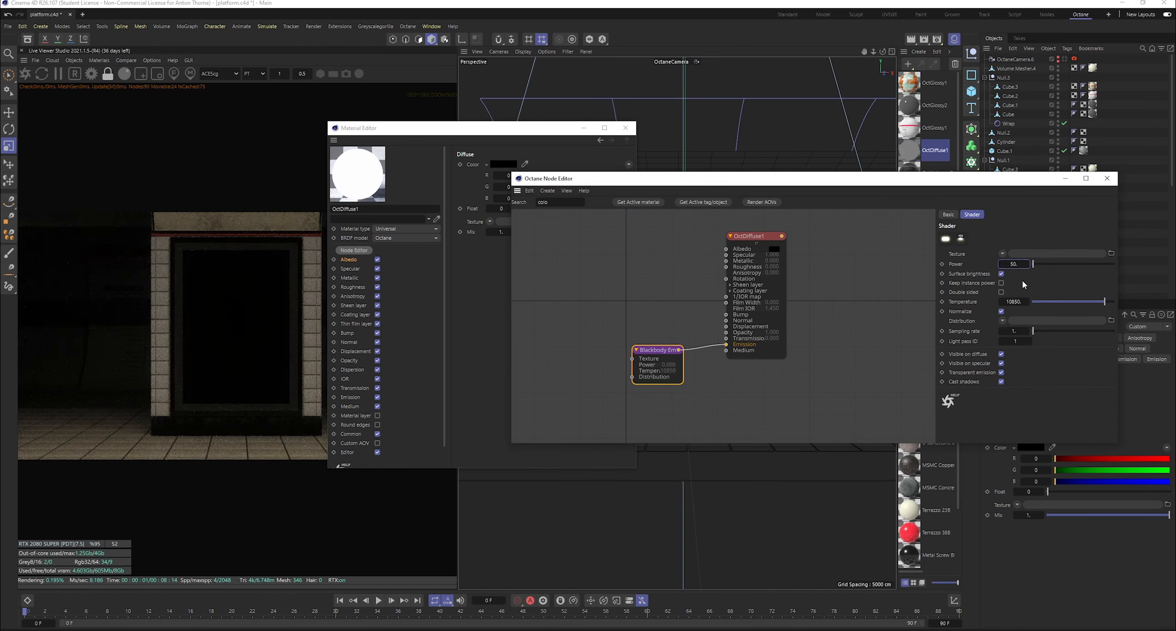
key("Return")
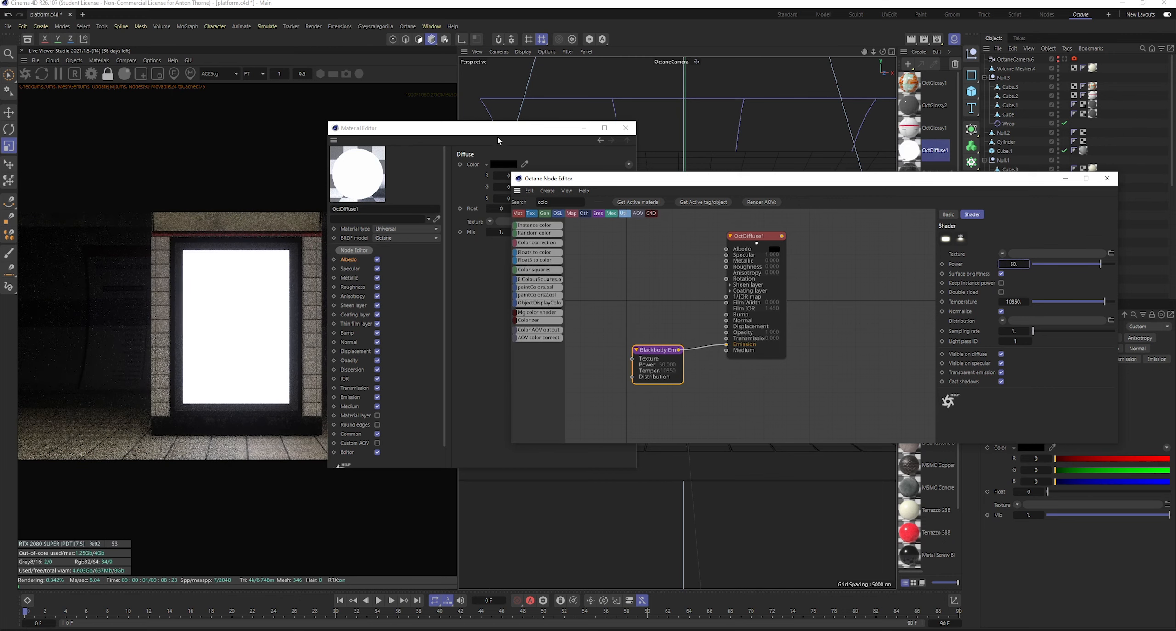
Step: Clear the editor windows away from the render and disable OctaneLight.5, OctaneLight.4 and OctaneLight.3
left_click(583, 127)
left_click_drag(663, 179, 538, 206)
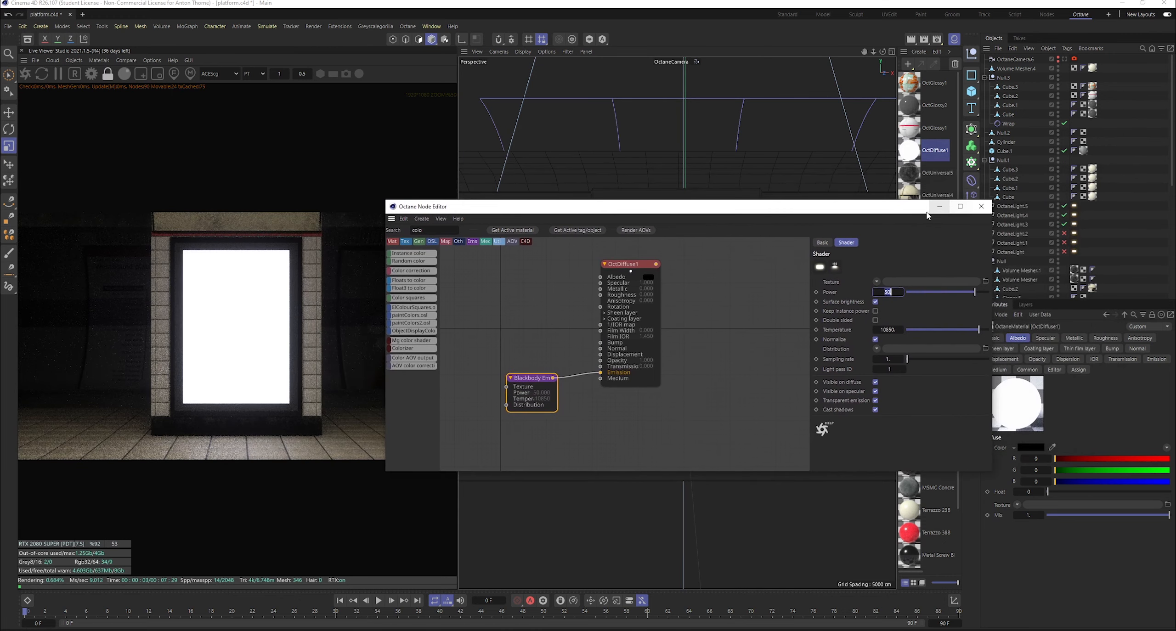
left_click_drag(892, 210, 761, 320)
left_click(1064, 225)
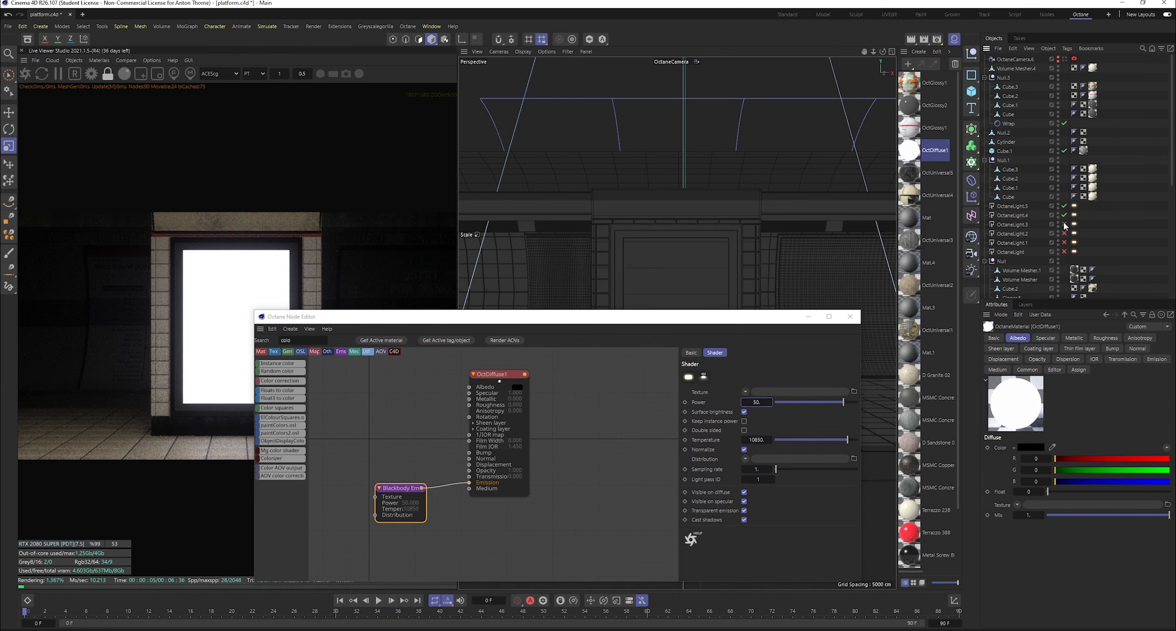
left_click_drag(632, 320, 774, 238)
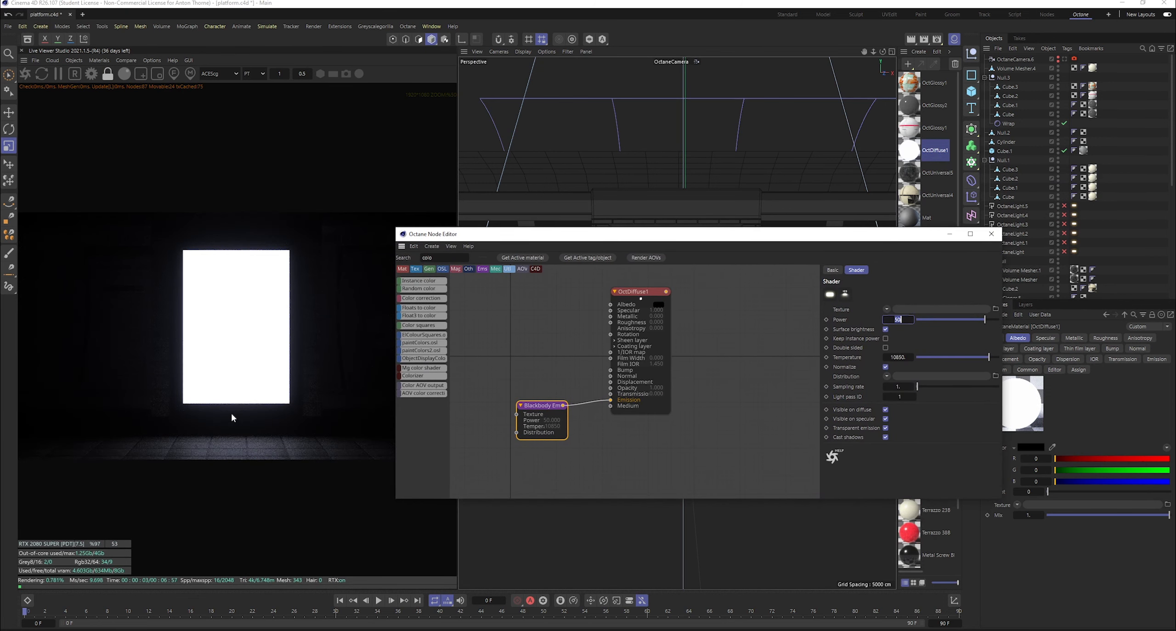
Step: Try a lower temperature on the Blackbody Emission node and undo the change
left_click_drag(988, 357, 936, 357)
key("ctrl+z")
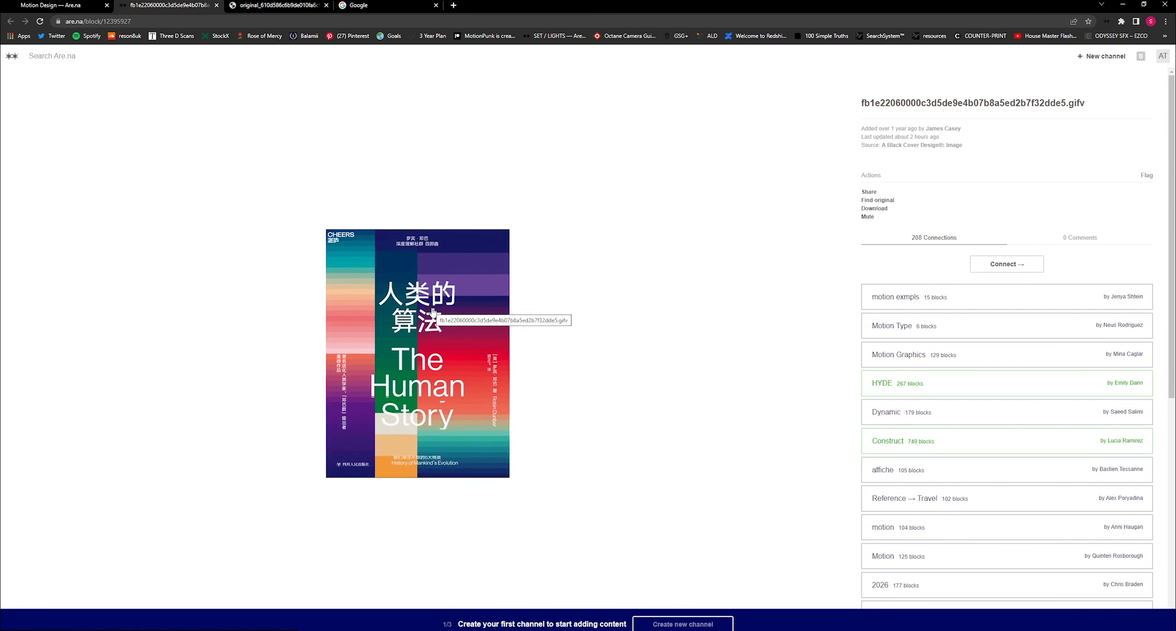
Step: Switch to the browser, open the original file of The Human Story GIF and save it in the Dropbox folder
left_click(430, 313)
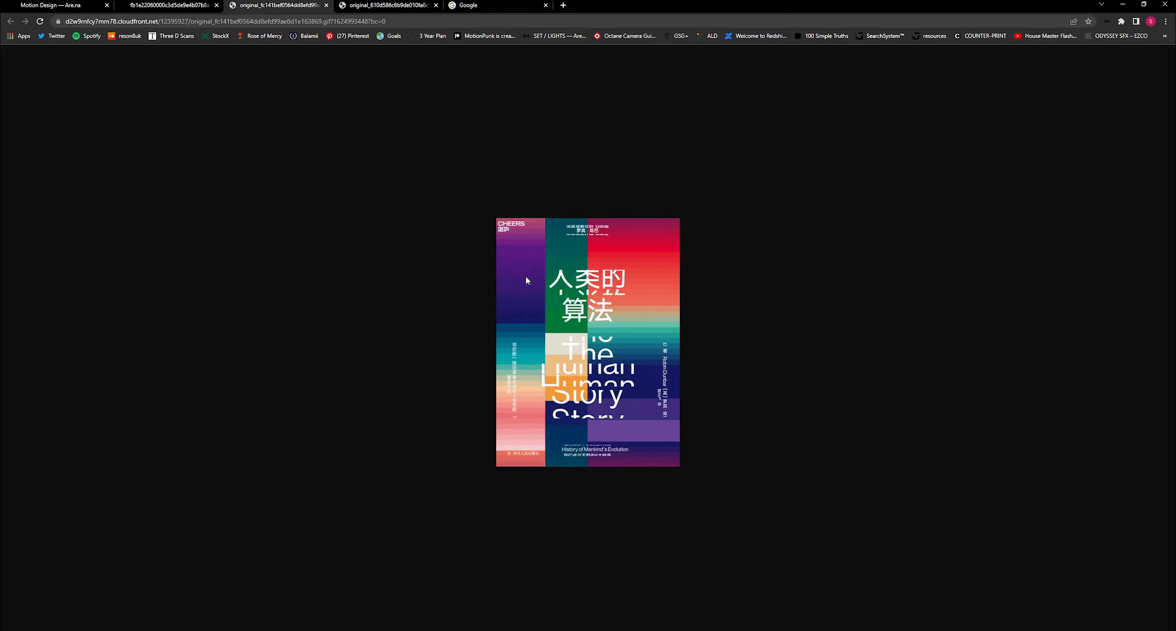
right_click(570, 334)
left_click(284, 444)
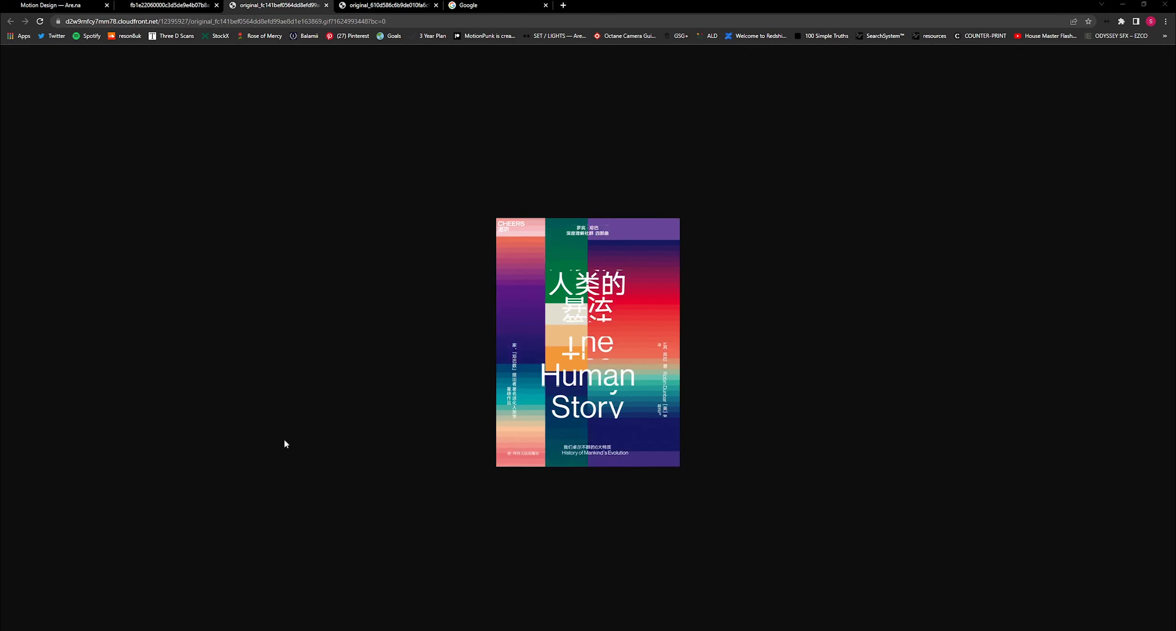
key("ctrl+s")
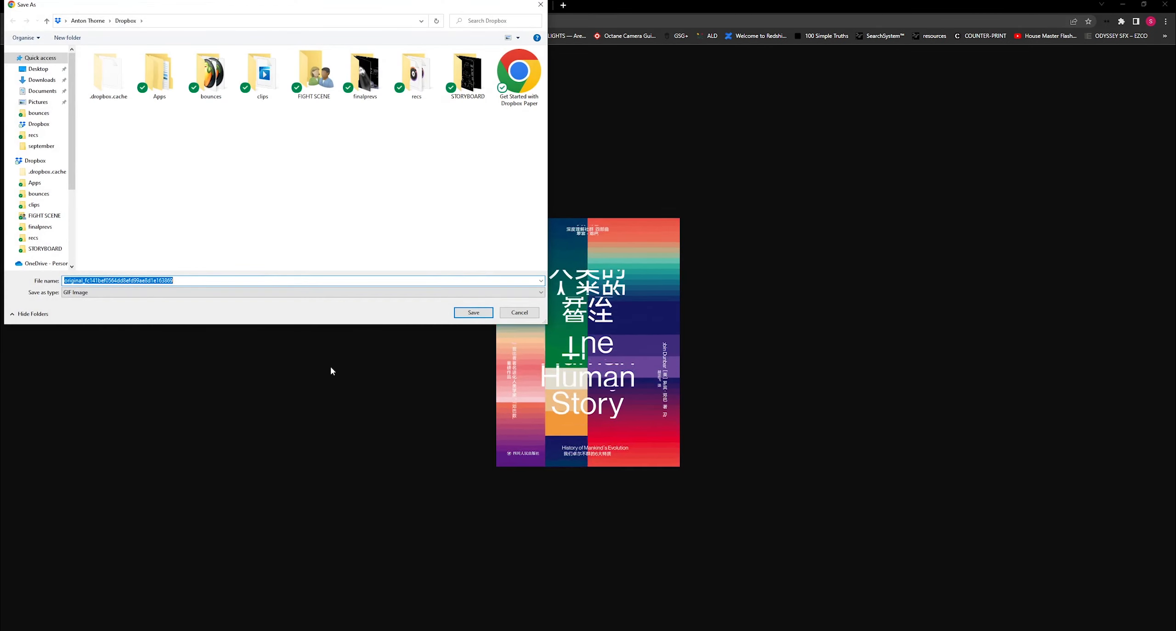
left_click(472, 311)
Step: Show the saved GIF in its folder and import it into the After Effects project
left_click(99, 626)
left_click(134, 594)
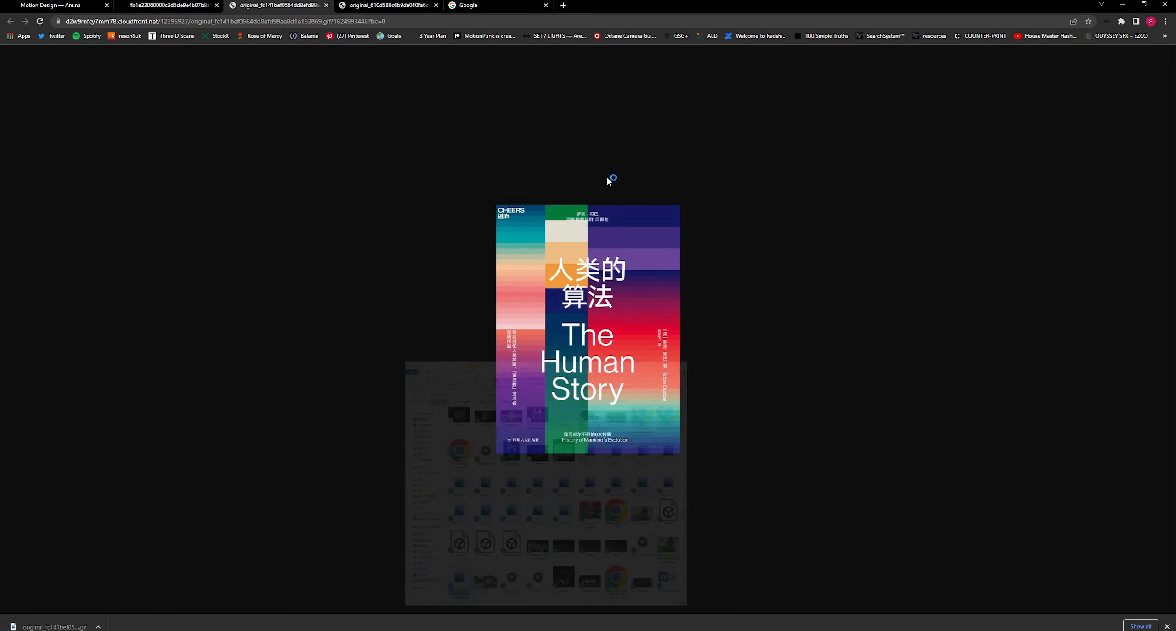
left_click(613, 115)
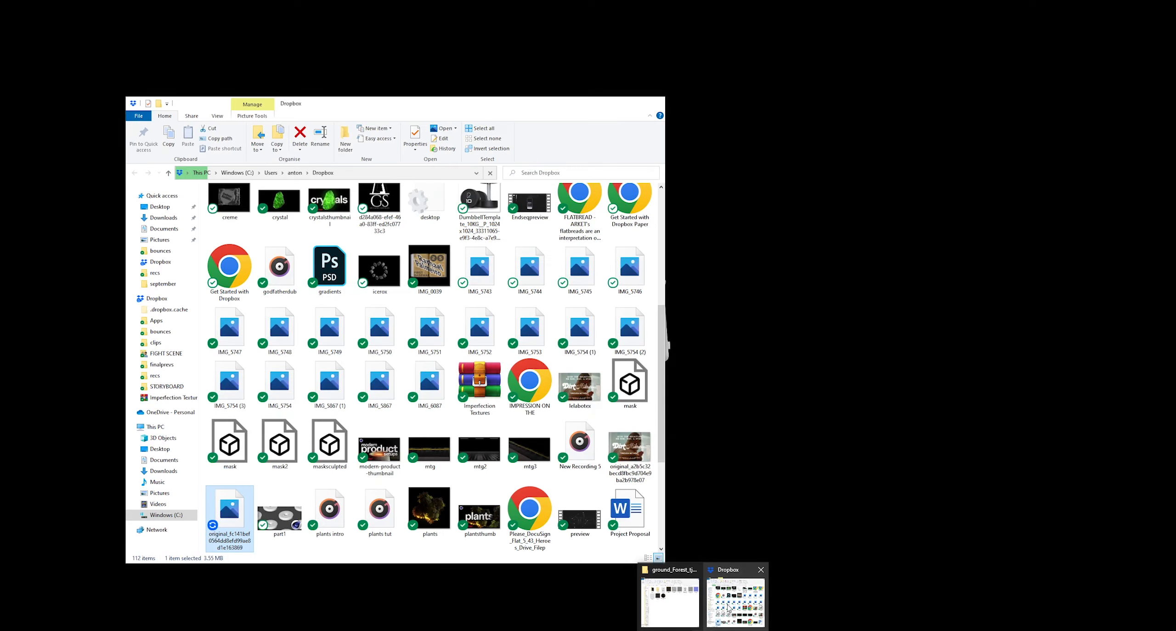
left_click(662, 606)
left_click_drag(240, 522, 63, 344)
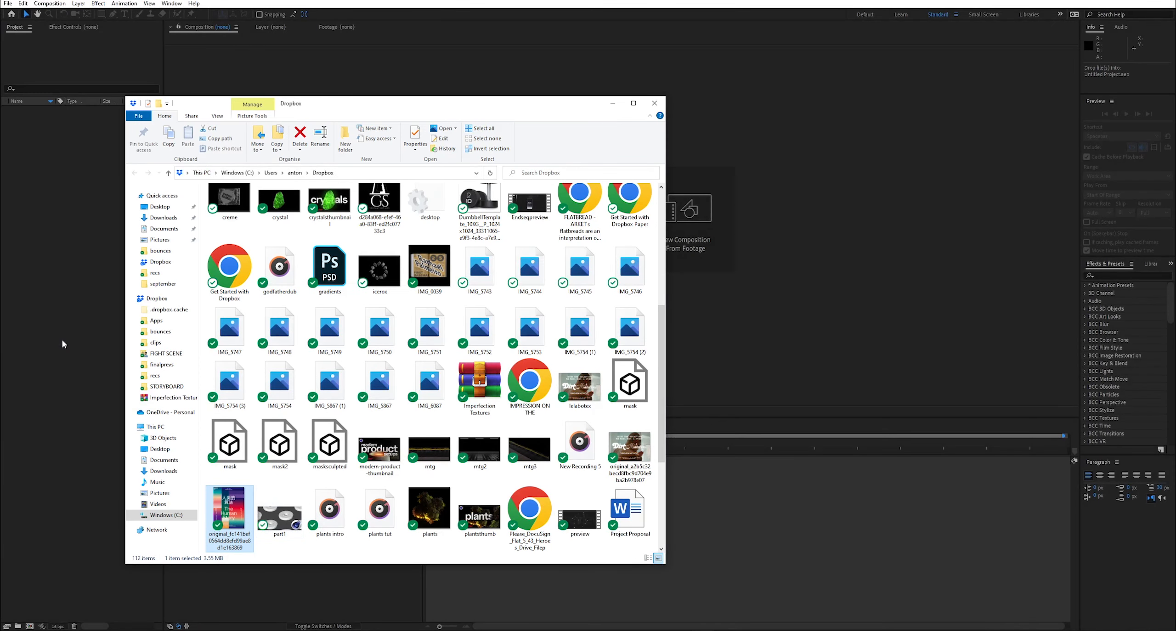
left_click(613, 103)
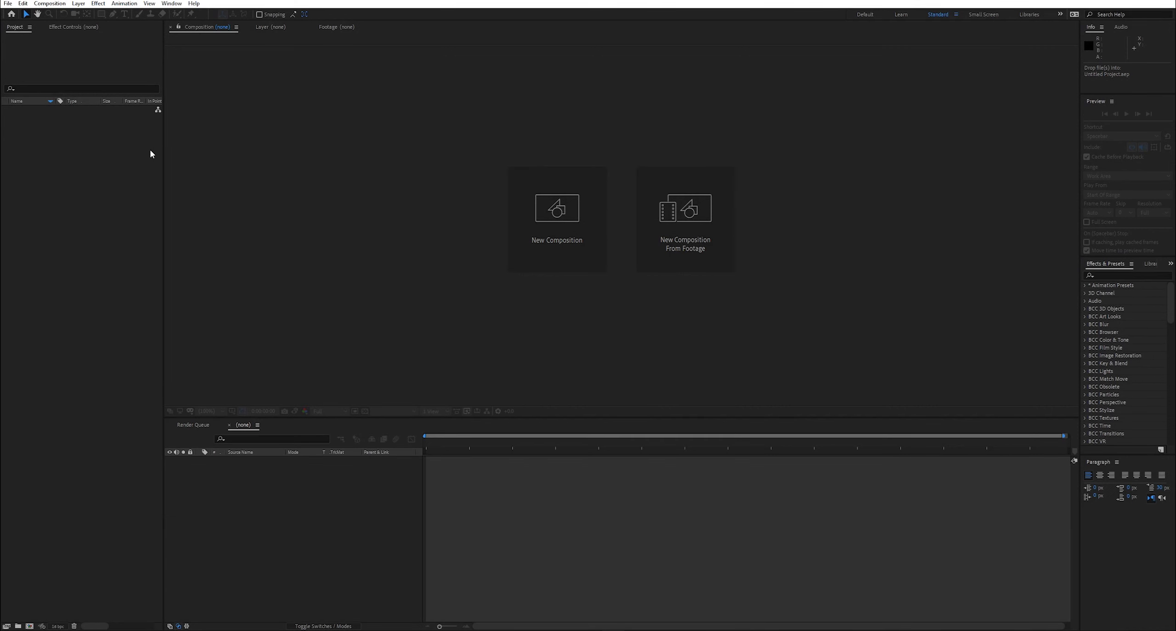
Step: Create a new composition from the imported GIF and play it back
right_click(30, 109)
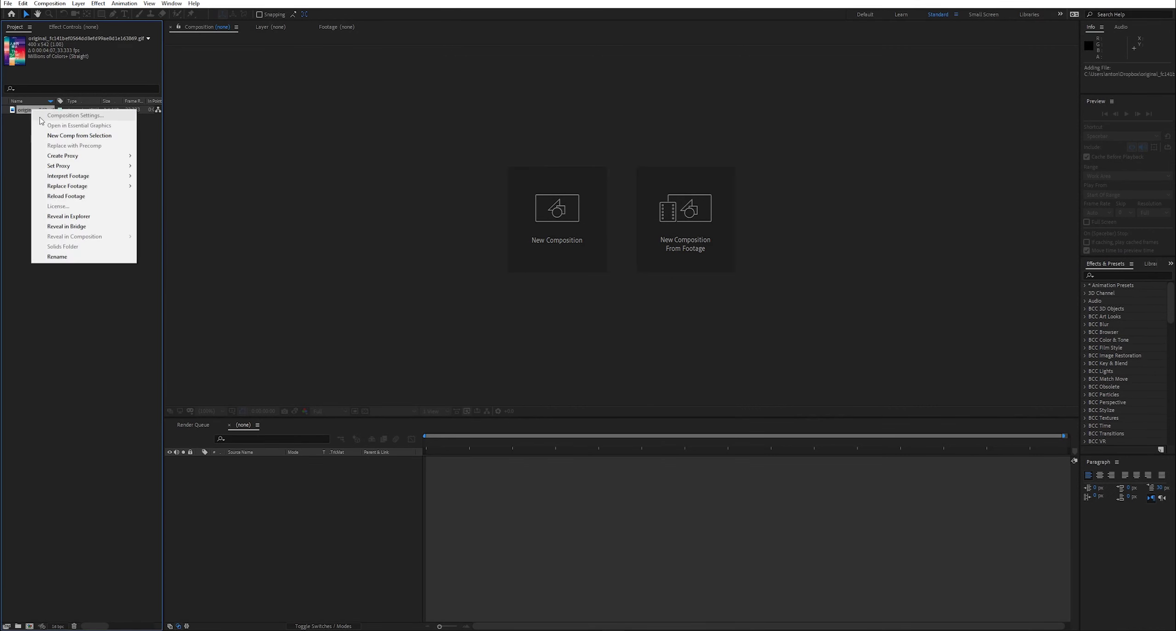
left_click(78, 134)
left_click_drag(438, 440, 384, 429)
key("space")
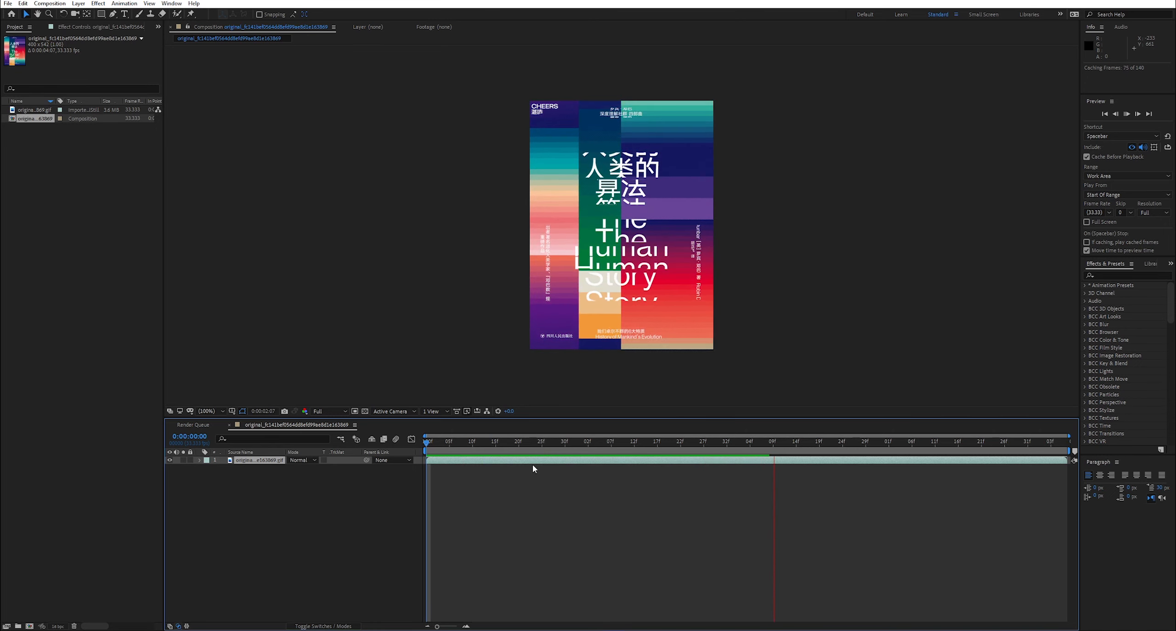
Step: Return to the first frame and scrub the composition to 0:00:04:05 to check the loop's length
left_click(470, 459)
key("Home")
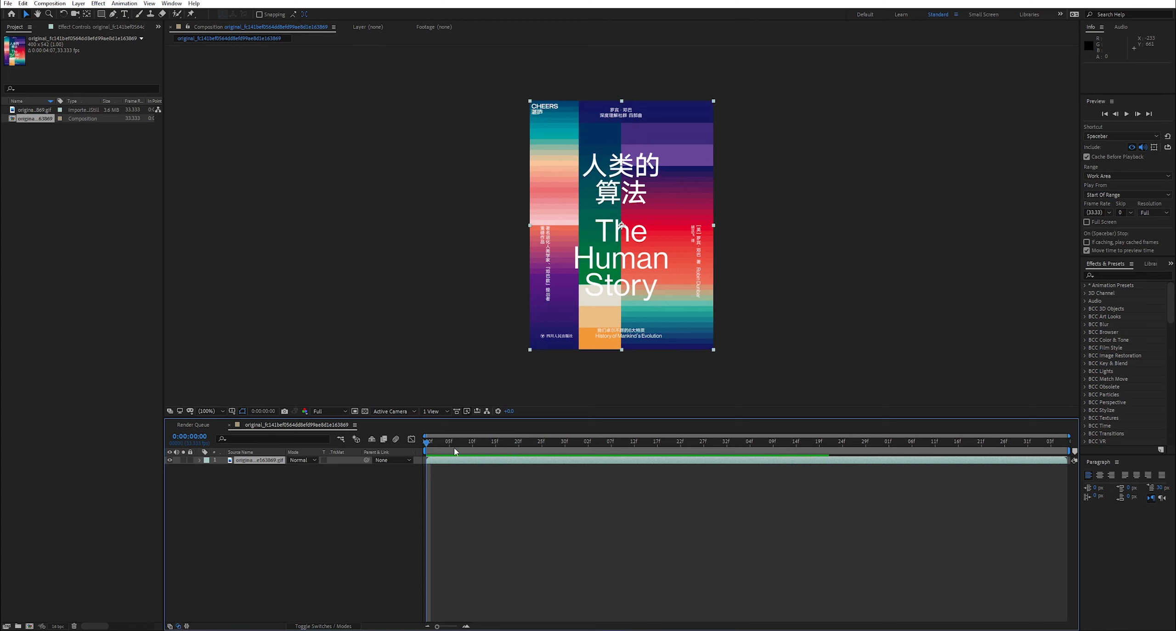
left_click_drag(457, 444, 1096, 491)
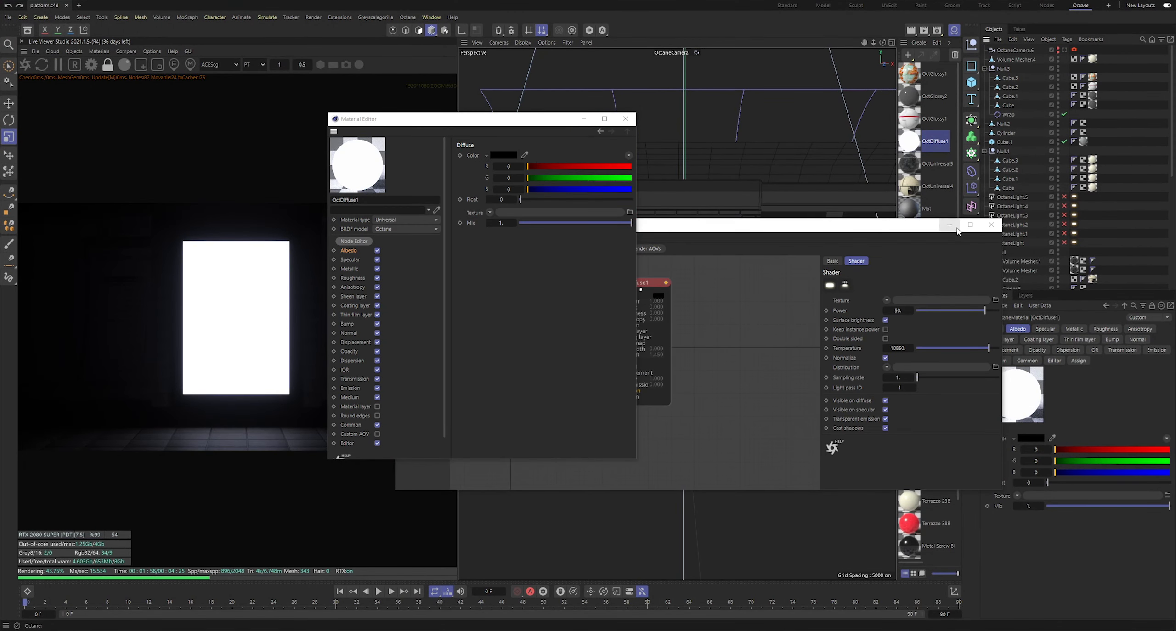
Step: Switch to Cinema 4D, close the material and node editors, and set the project's end frame to 139 F
left_click(990, 224)
left_click(625, 118)
left_click(1000, 306)
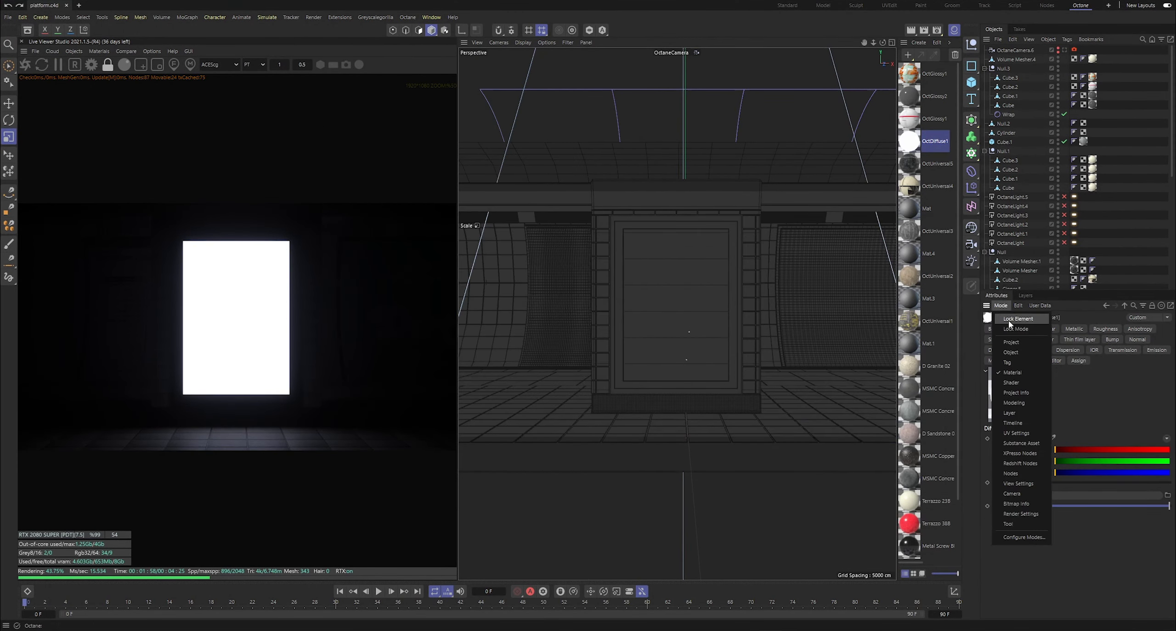
left_click(1009, 343)
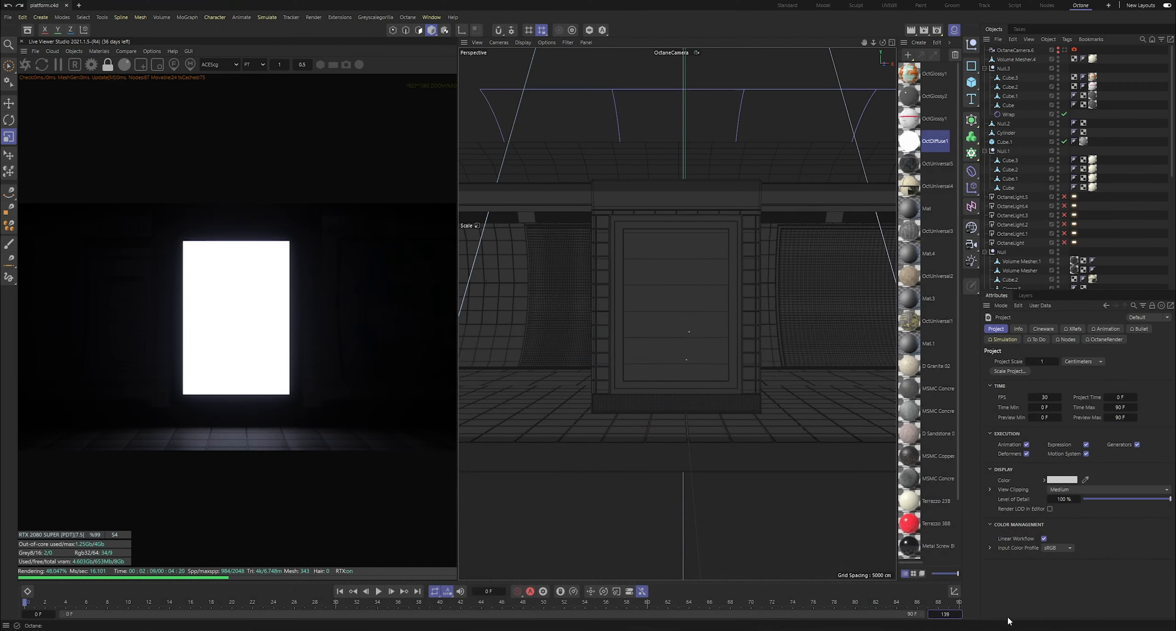
key("Return")
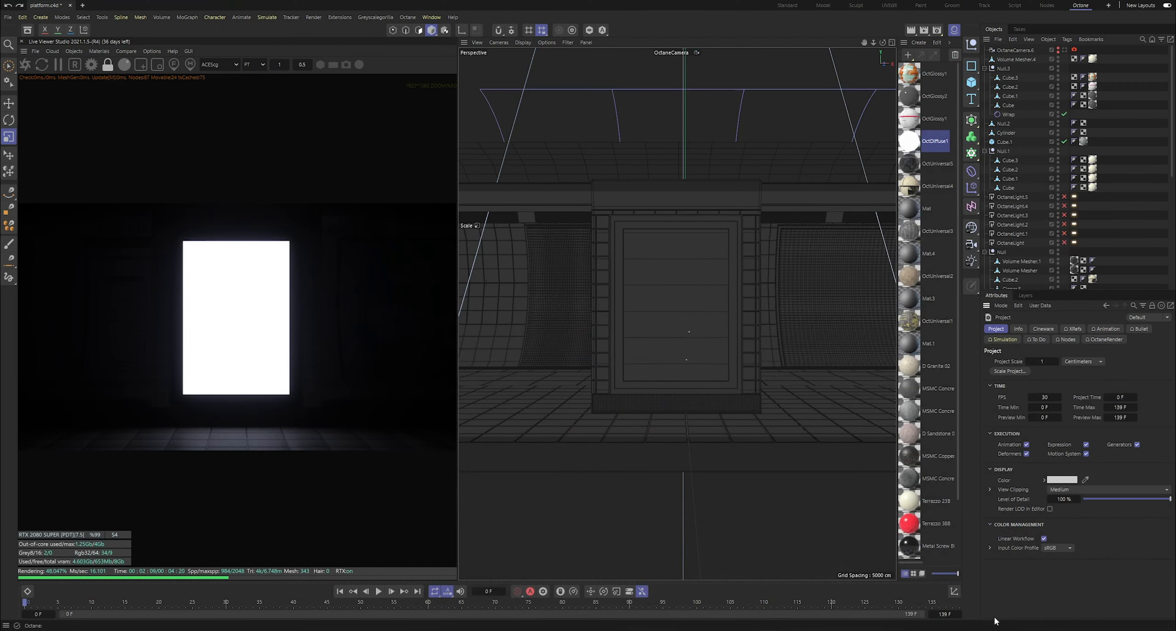
Step: Check the output frame rate in the render settings, switch to After Effects and set the composition's frame rate to 30 fps
left_click(937, 31)
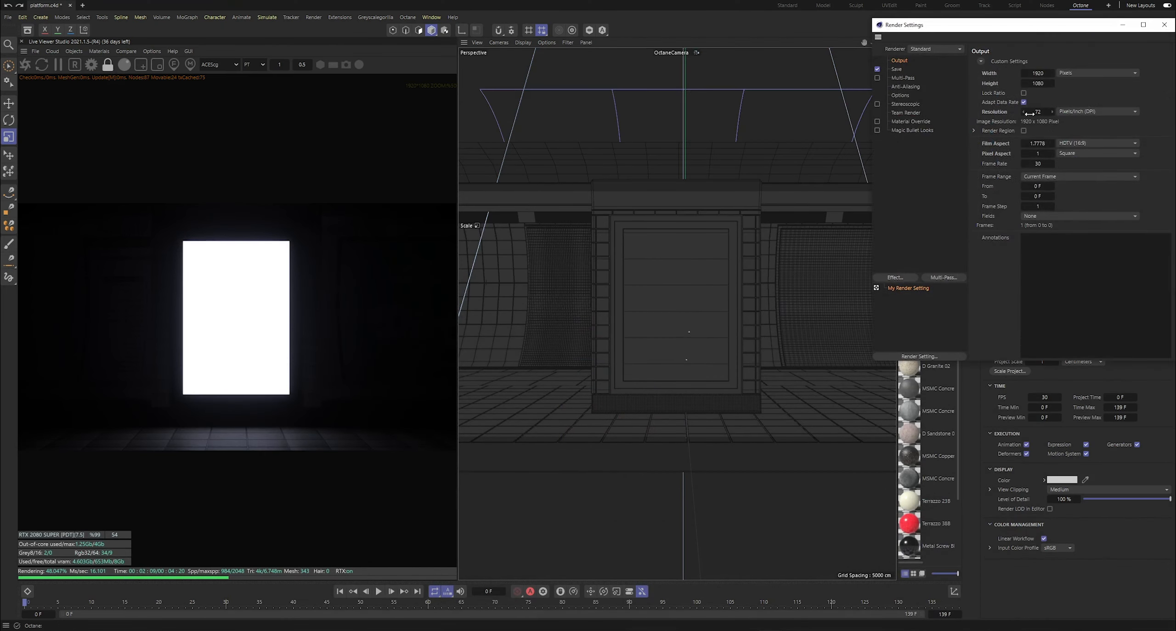
left_click(1164, 24)
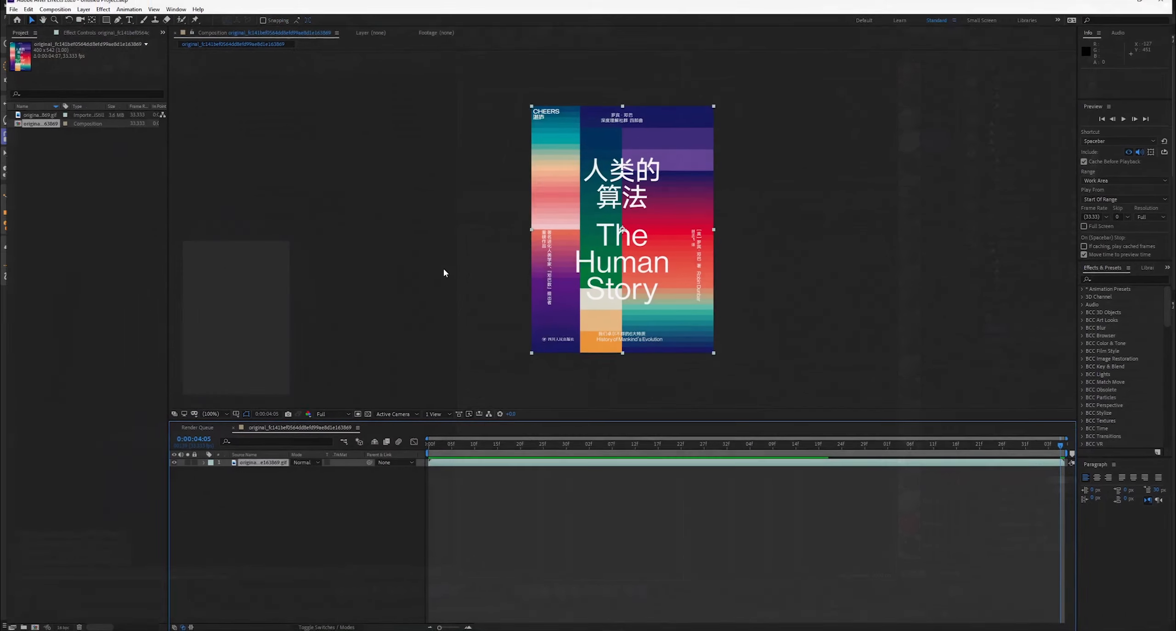
left_click(55, 9)
left_click(60, 27)
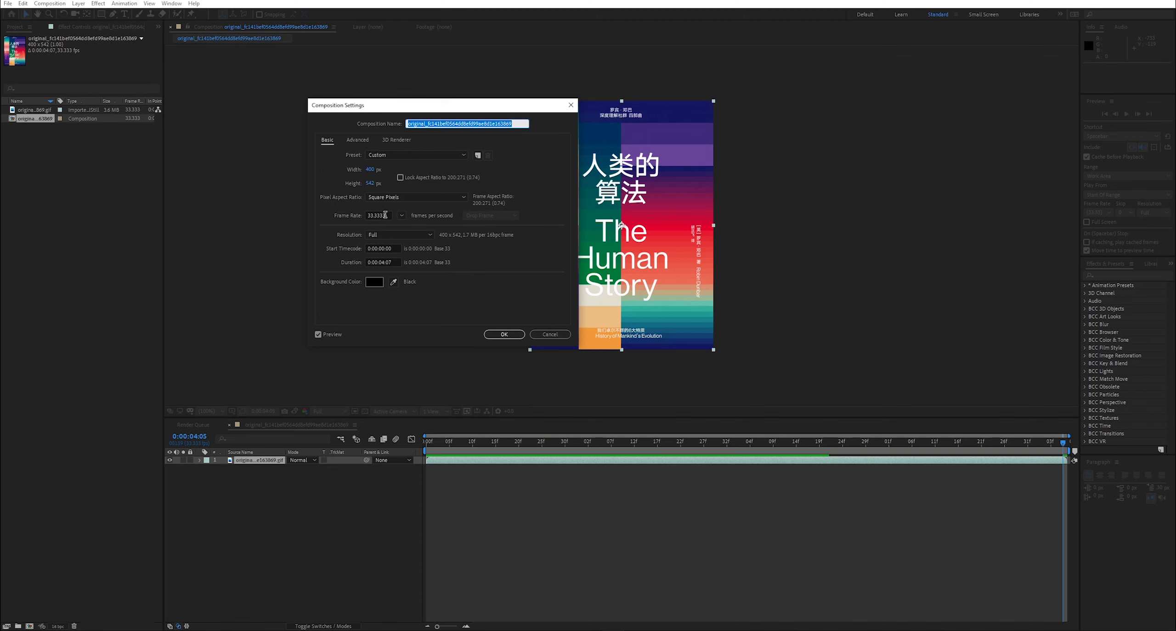
left_click(385, 215)
type("30")
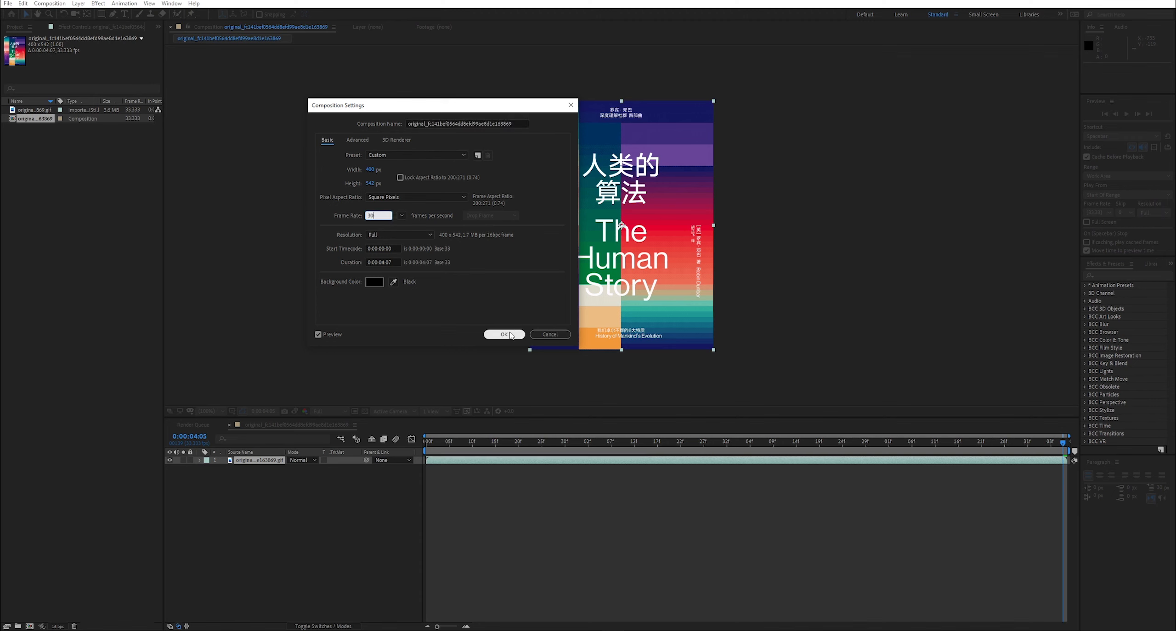
left_click(510, 334)
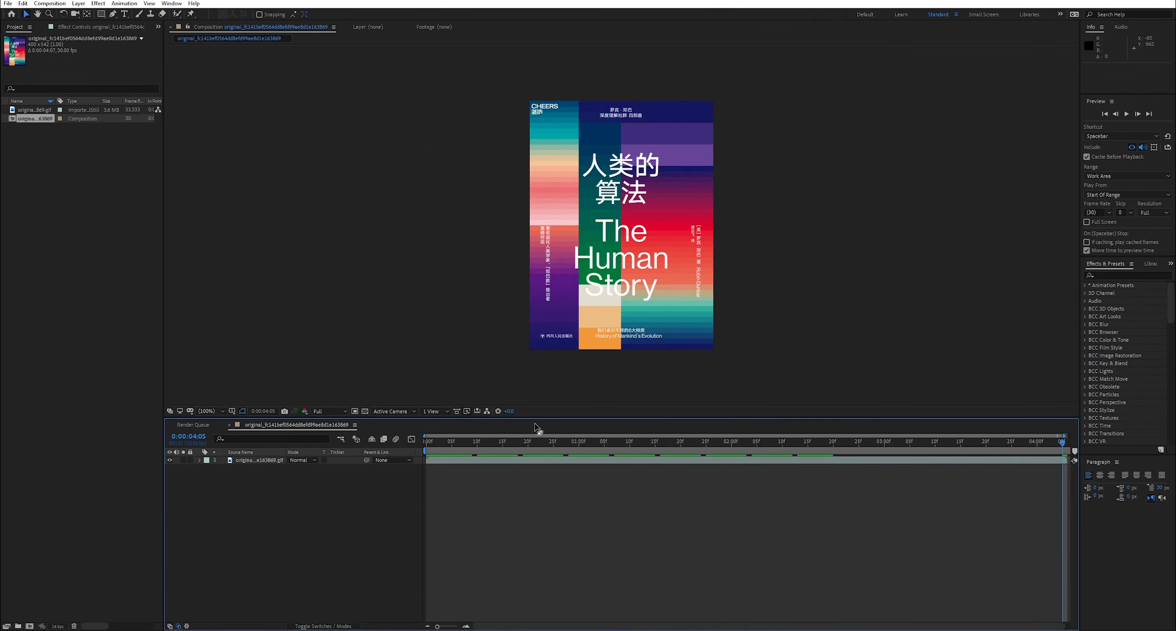
Step: Inspect the composition's image quality at 200% zoom with the preview resolution at Full
scroll(618, 248, "up", 4)
scroll(618, 248, "down", 2)
left_click(321, 412)
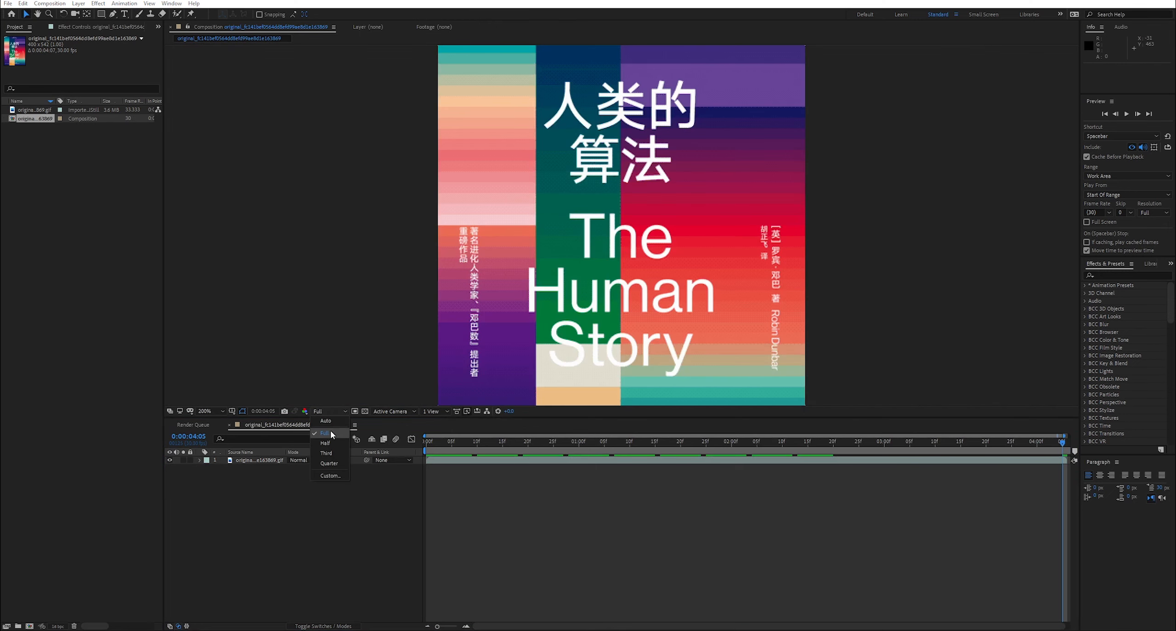
left_click(330, 433)
scroll(586, 226, "up", 2)
scroll(616, 244, "down", 2)
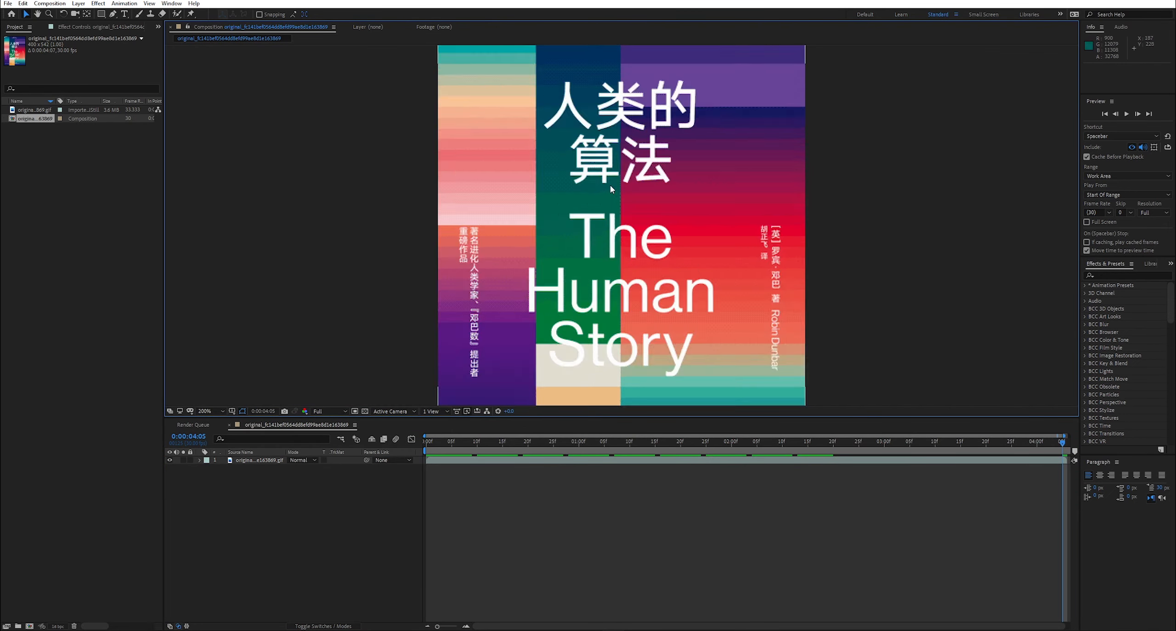
Step: Lock the composition's aspect ratio and set its width to 800 px
scroll(611, 186, "up", 2)
scroll(613, 189, "down", 4)
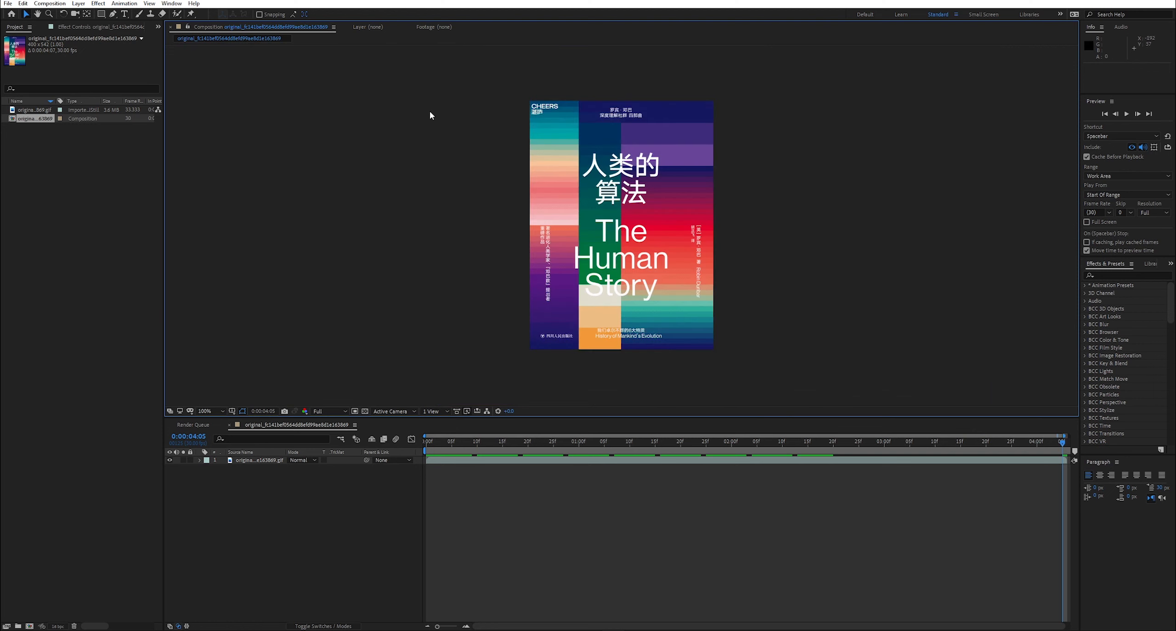
left_click(50, 3)
left_click(64, 20)
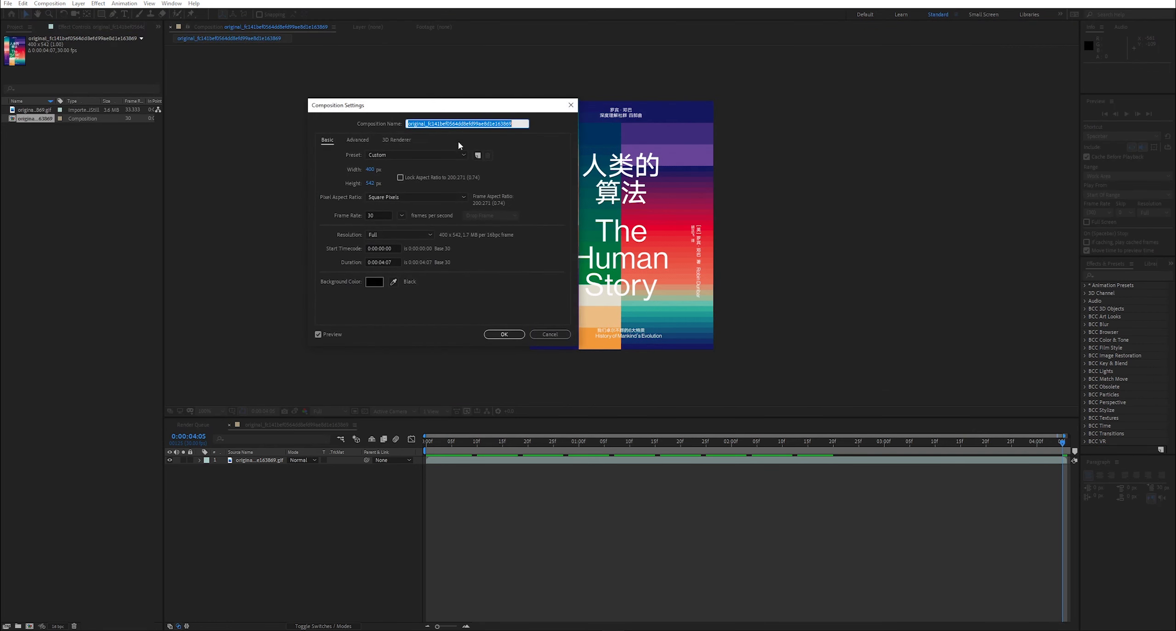
left_click(768, 630)
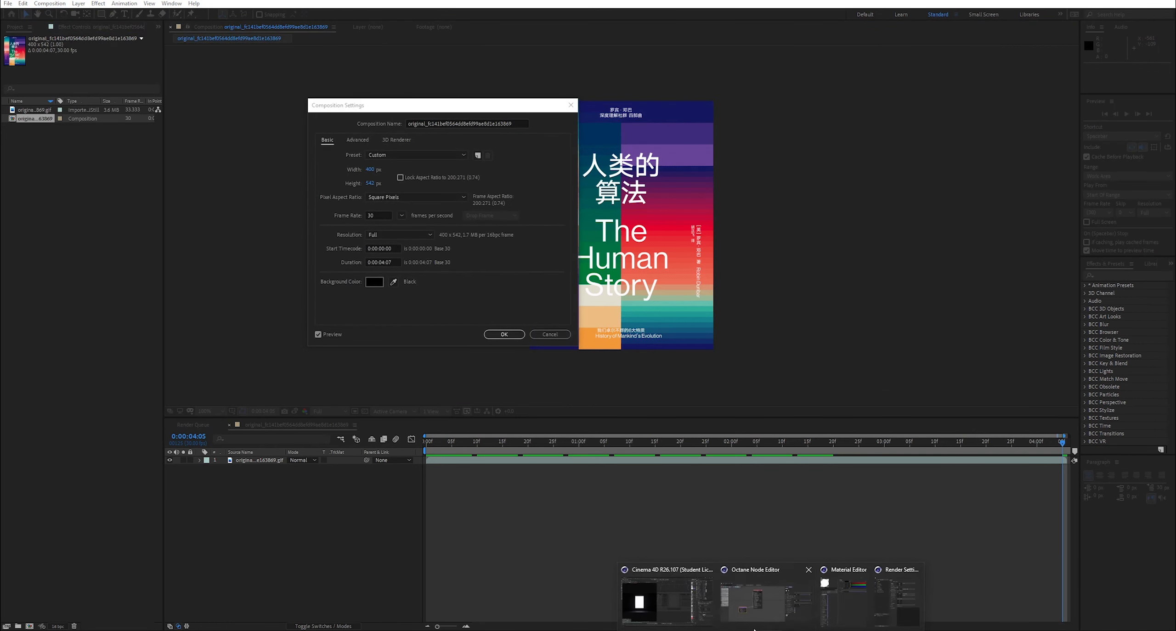
mouse_move(689, 620)
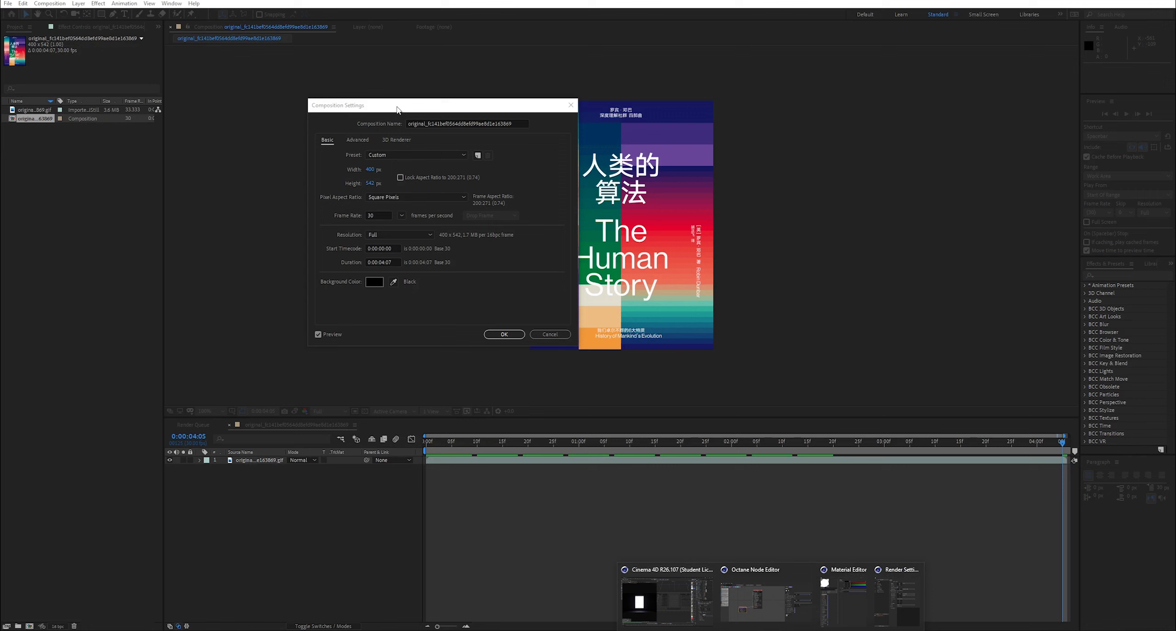
left_click_drag(398, 110, 423, 112)
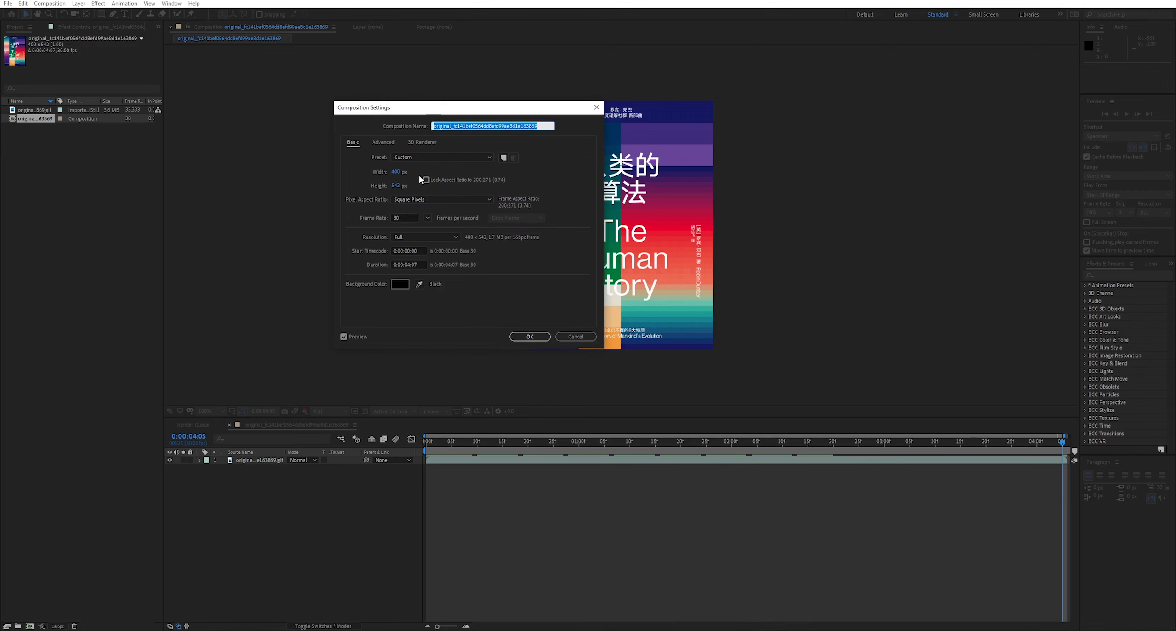
left_click(426, 179)
left_click(395, 172)
type("800")
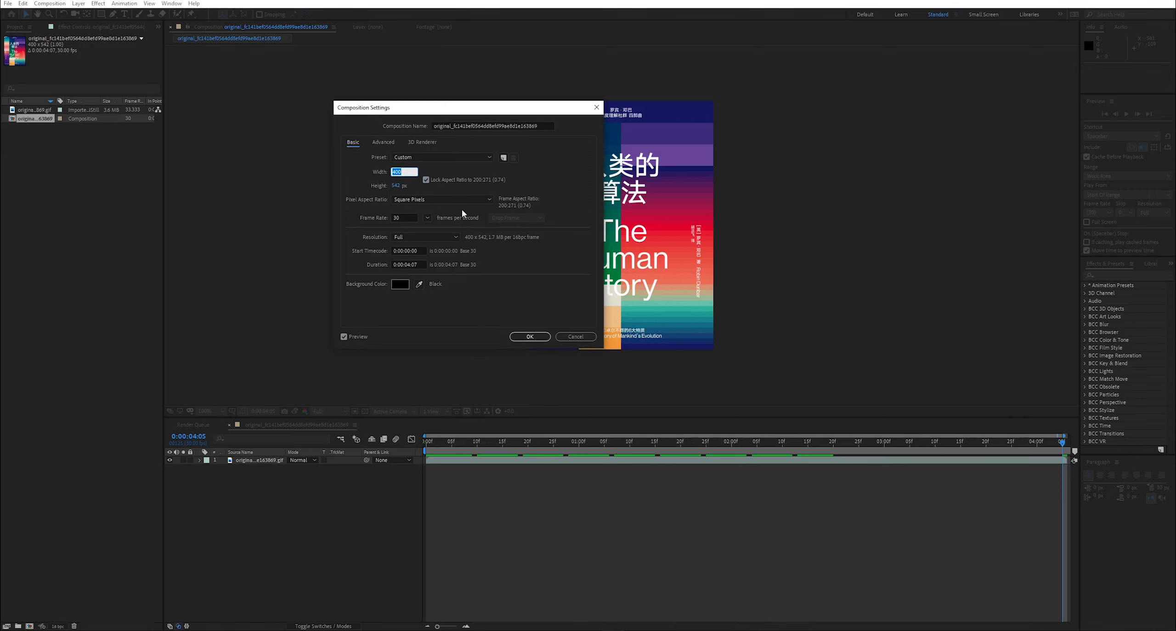
key("Return")
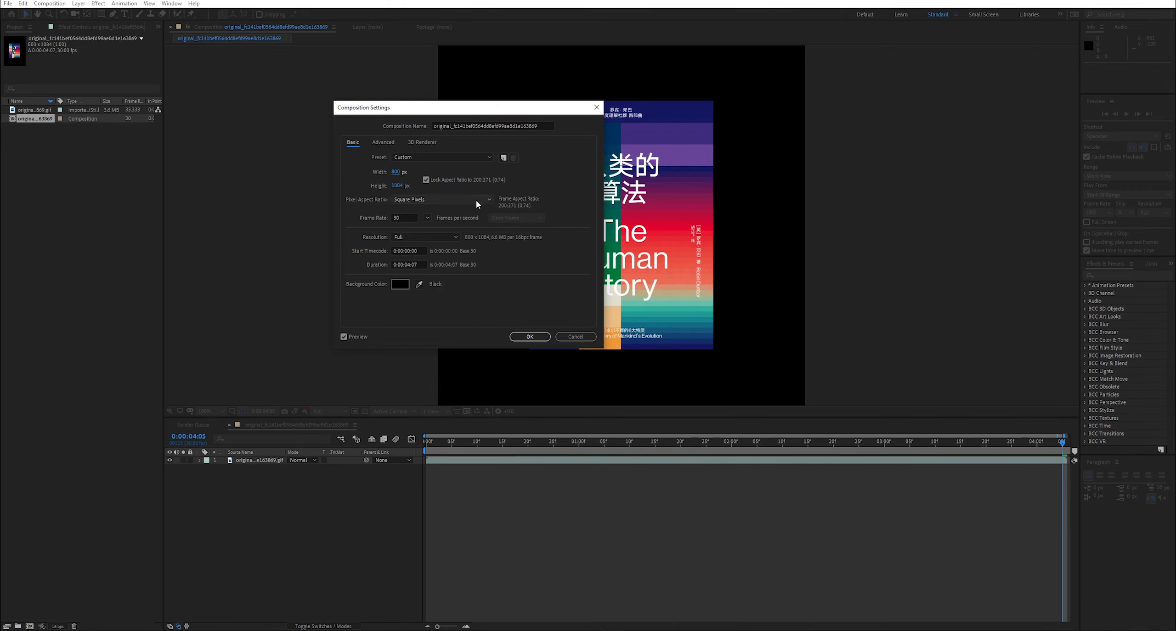
left_click(530, 336)
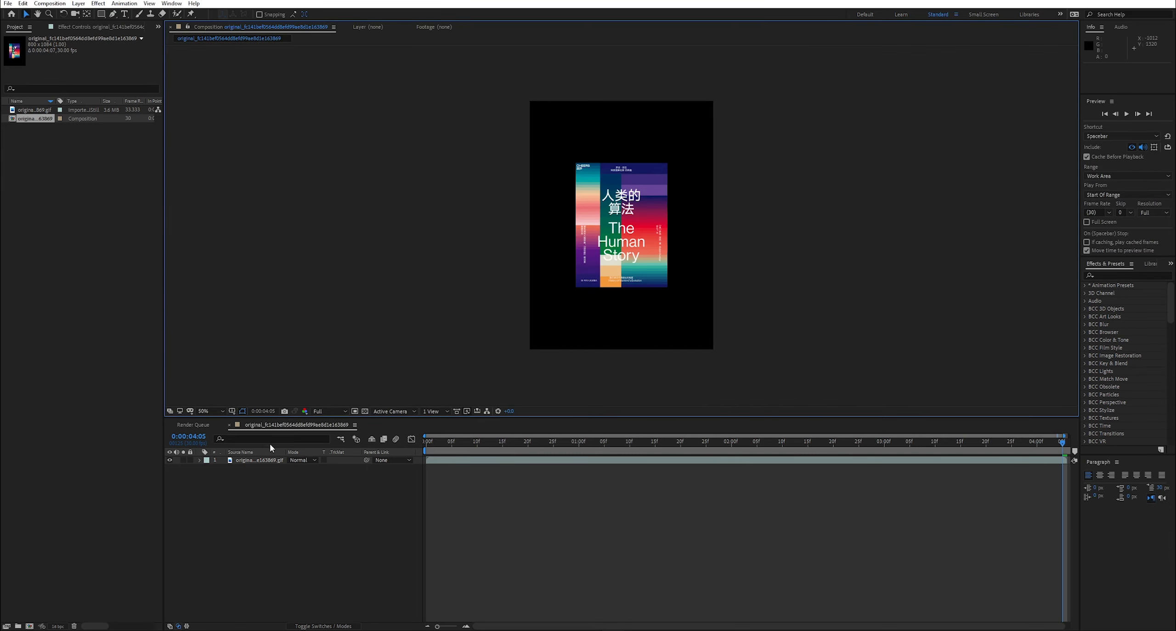
Step: Fit the GIF layer to the enlarged composition and inspect the image quality
left_click(263, 460)
key("ctrl+alt+f")
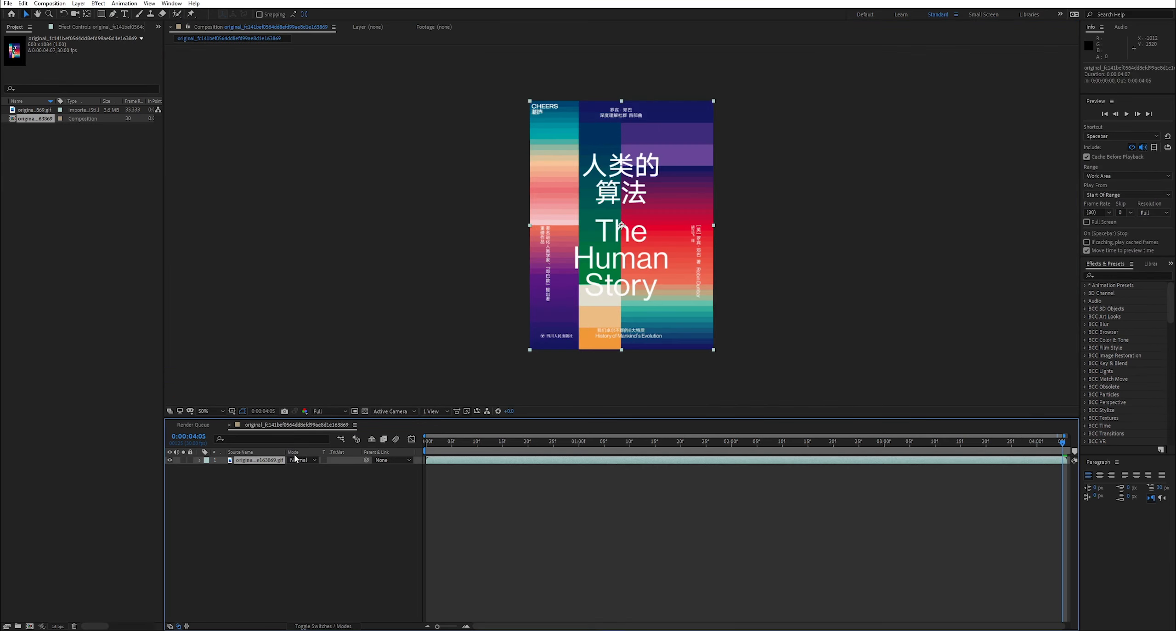
scroll(612, 209, "up", 4)
scroll(612, 225, "down", 2)
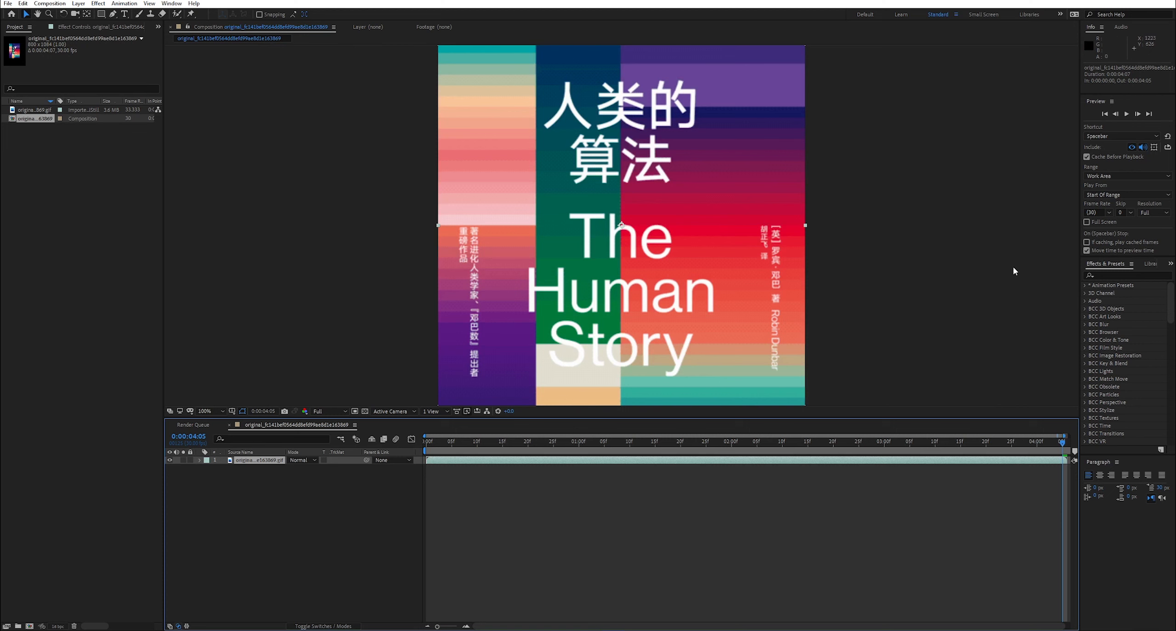
Step: Search the effects for noise and add a new adjustment layer above the GIF layer
left_click(1108, 276)
type("noi")
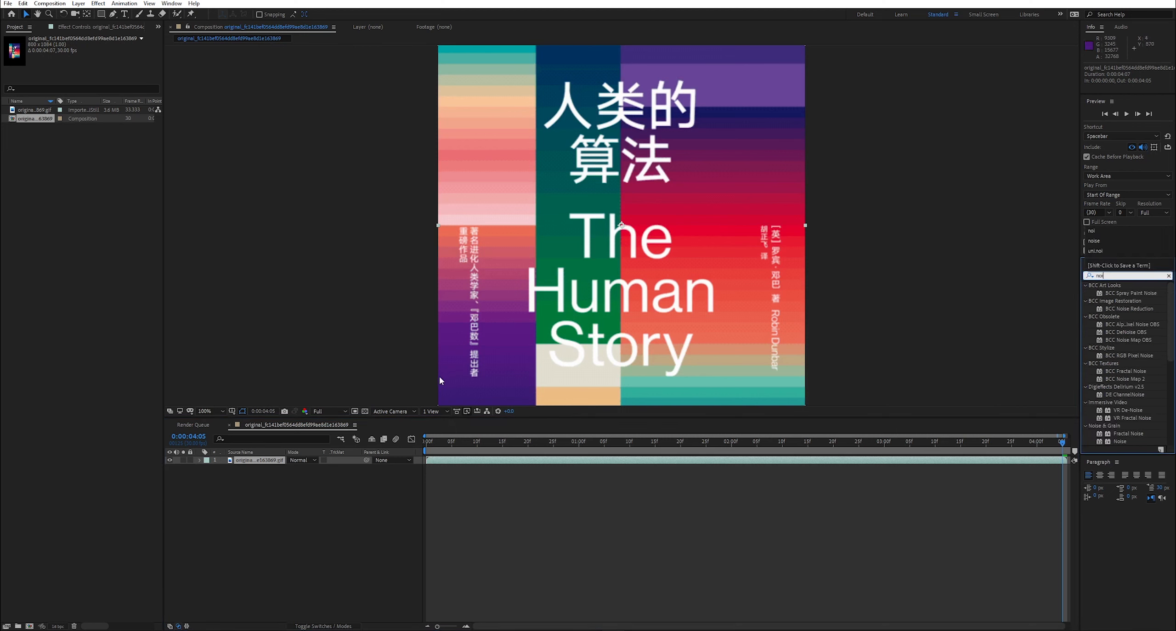
right_click(273, 491)
mouse_move(326, 497)
left_click(454, 572)
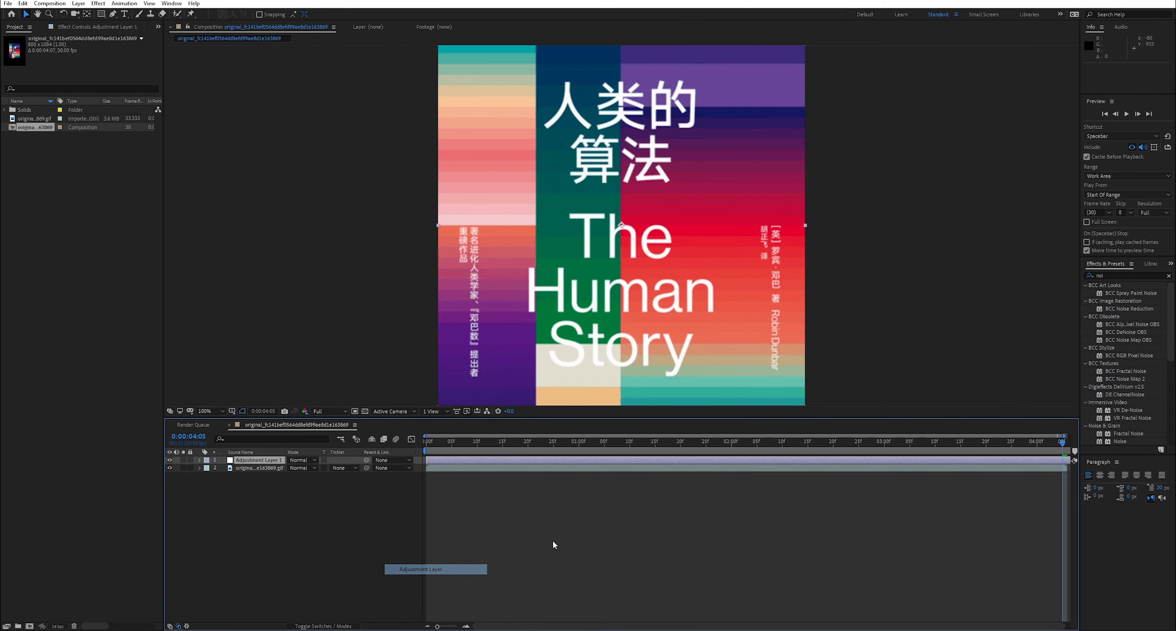
Step: Apply the Noise effect to the adjustment layer with a 10% noise amount, and compare the image with the layer hidden
left_click(1123, 275)
type("se")
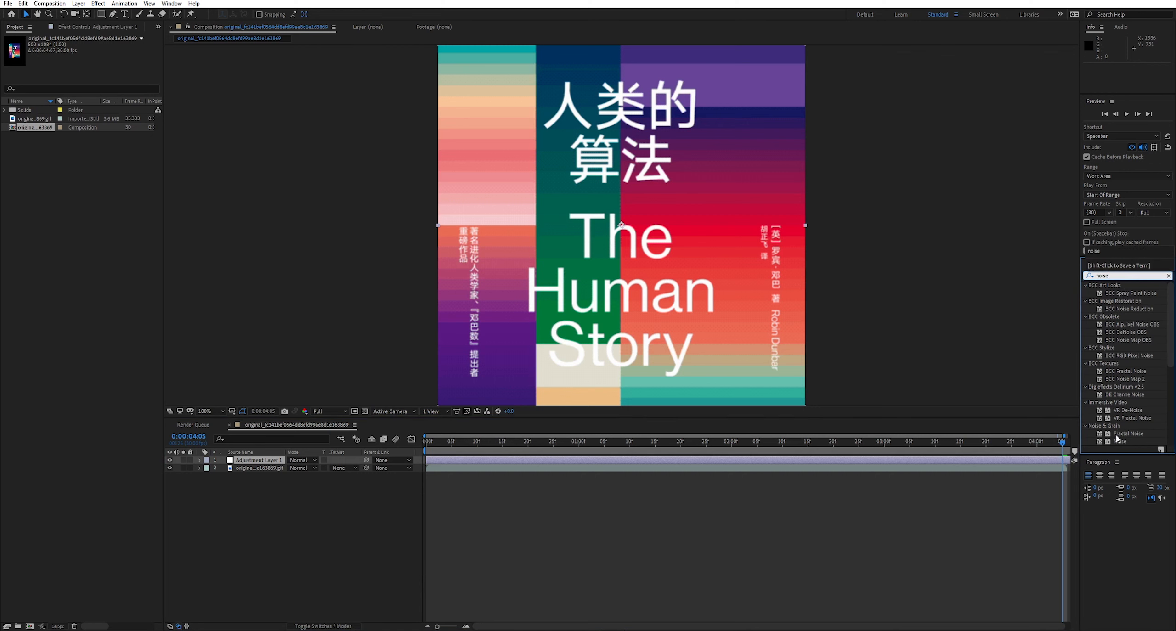
left_click_drag(1117, 443, 259, 460)
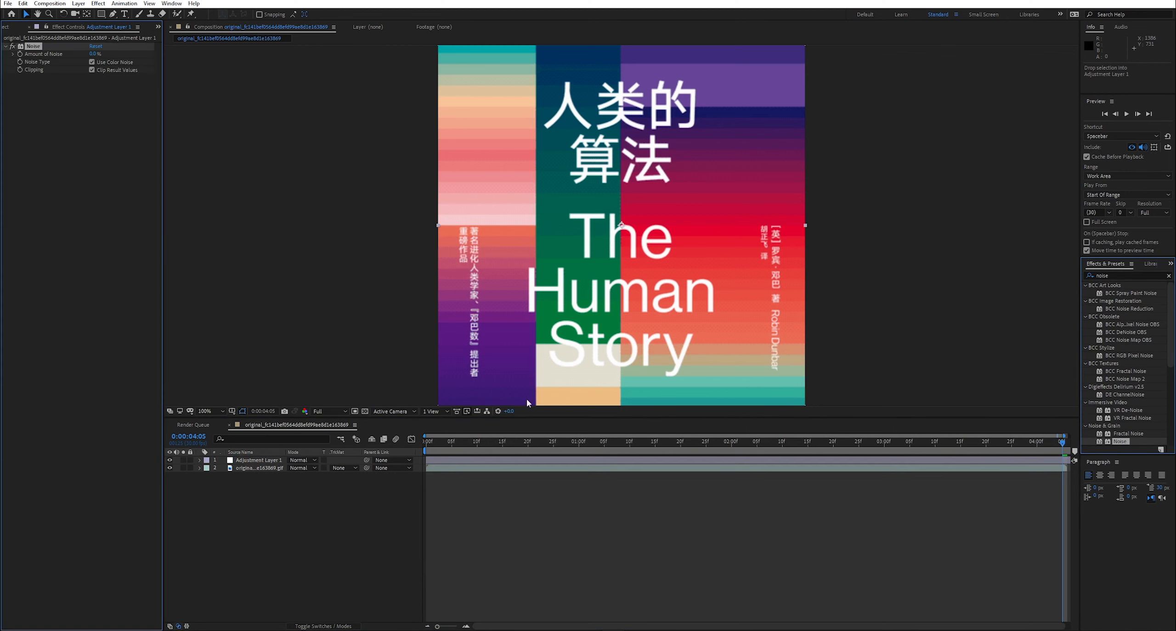
key("period")
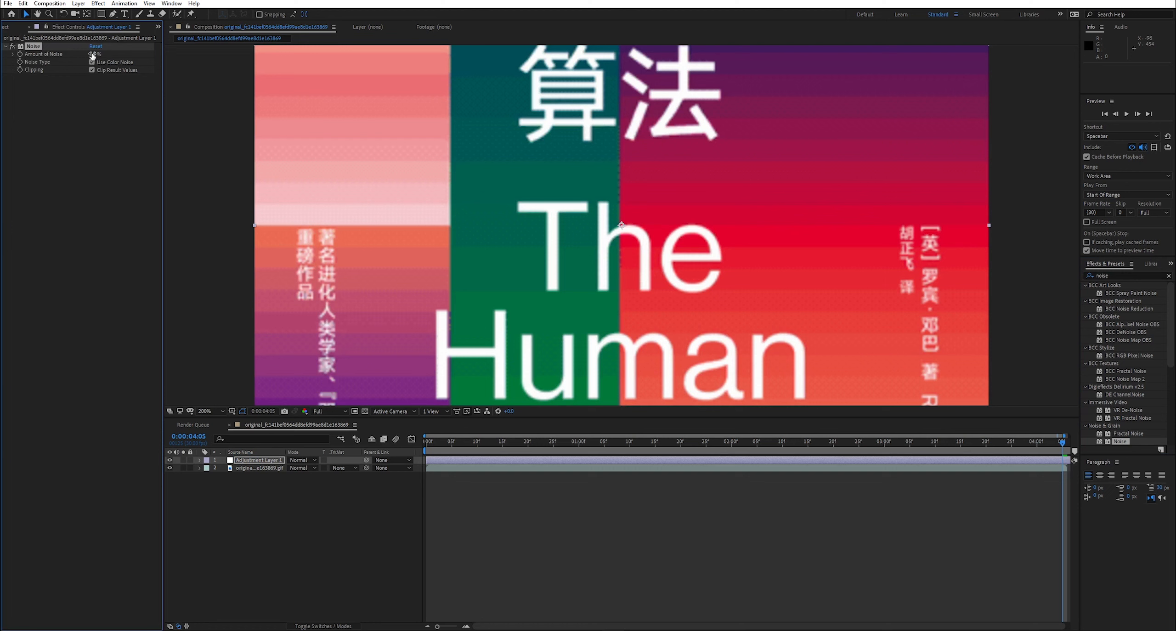
left_click(99, 125)
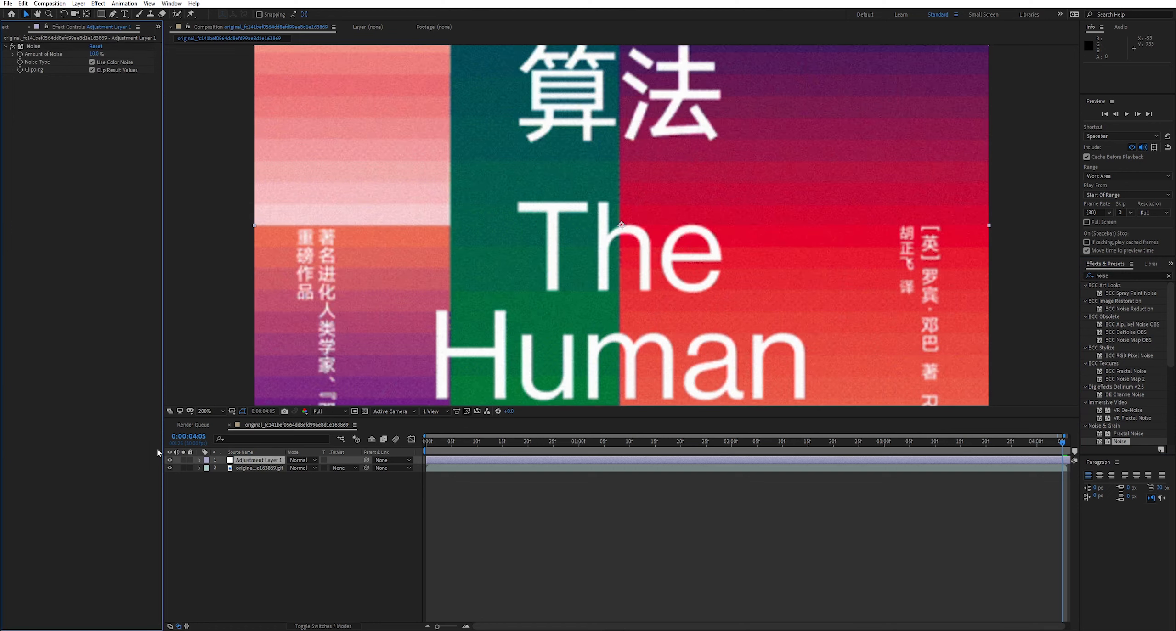
left_click(169, 460)
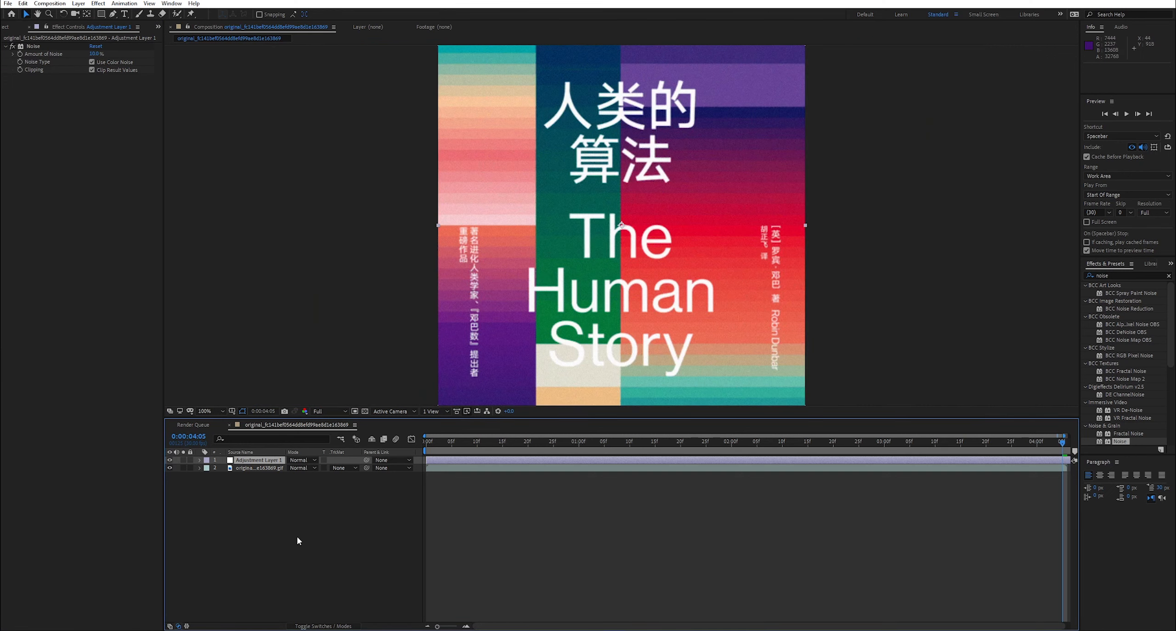
Step: Set the adjustment layer's amount of noise to 5%
scroll(595, 221, "up", 4)
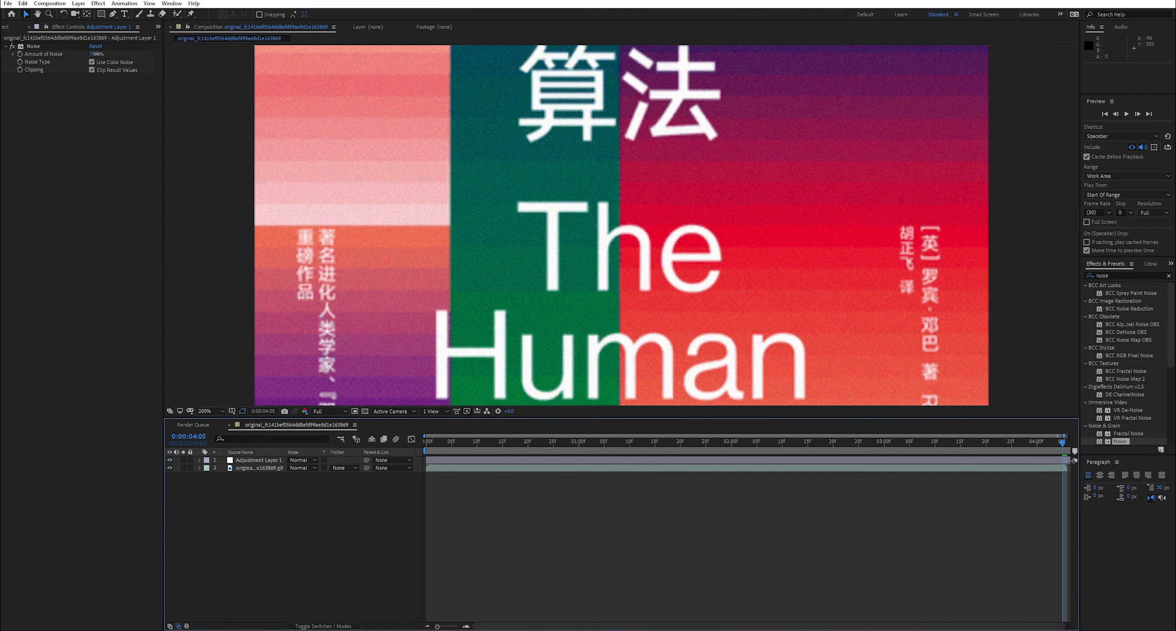
left_click(97, 54)
type("5")
left_click(112, 127)
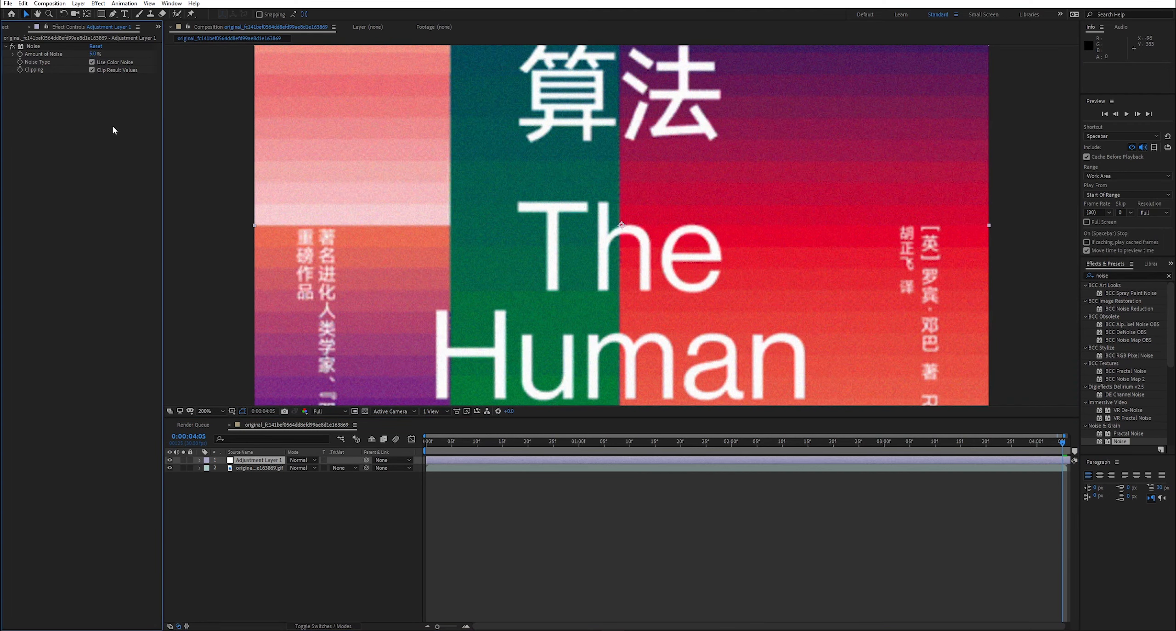
left_click(288, 535)
Step: Scrub the composition to 0:00:02:19 and check how the grain looks on the poster at different zoom levels
scroll(409, 252, "down", 4)
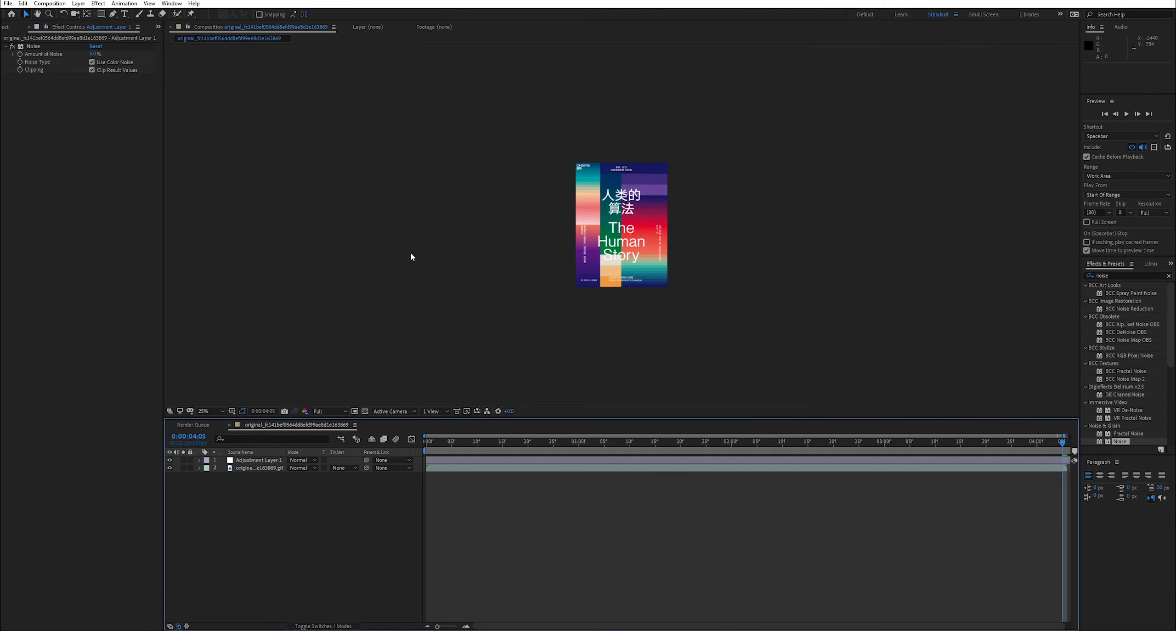
scroll(564, 298, "up", 2)
left_click_drag(490, 446, 828, 451)
scroll(680, 335, "up", 2)
scroll(675, 333, "down", 1)
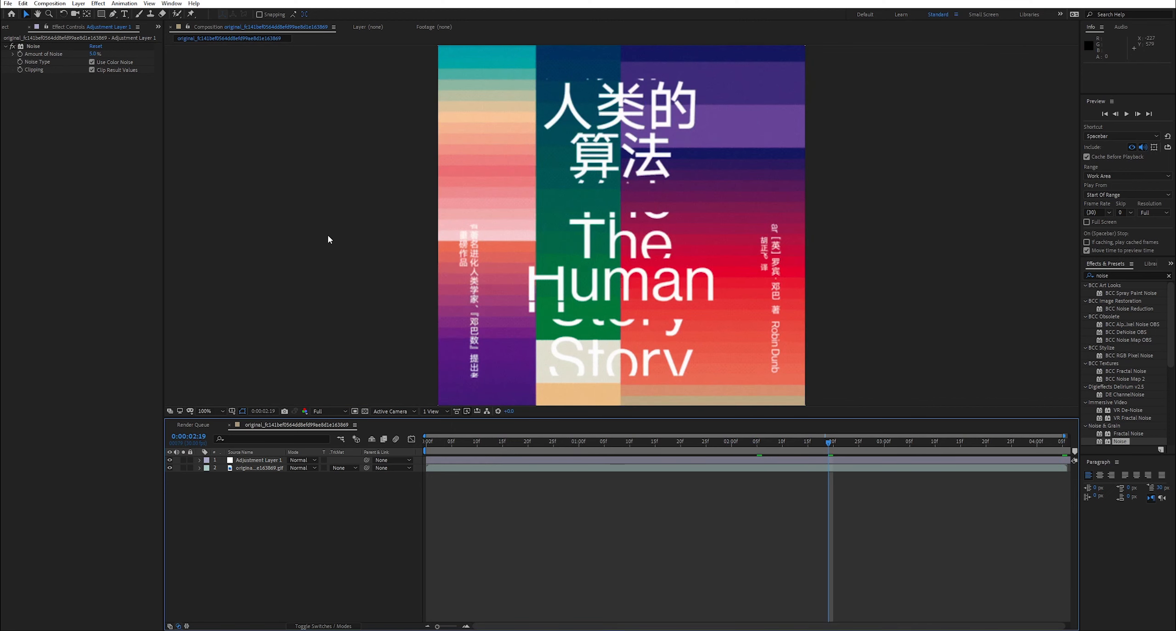
Step: Set the composition's width to 1200 px with the aspect ratio locked
left_click(256, 467)
left_click(49, 4)
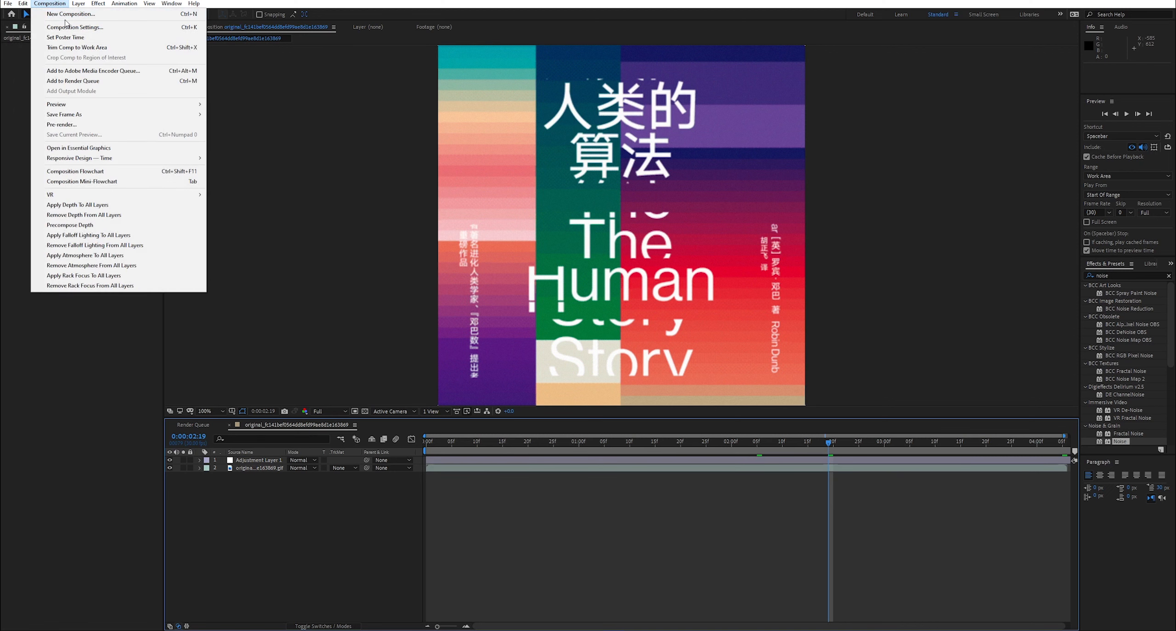
left_click(67, 24)
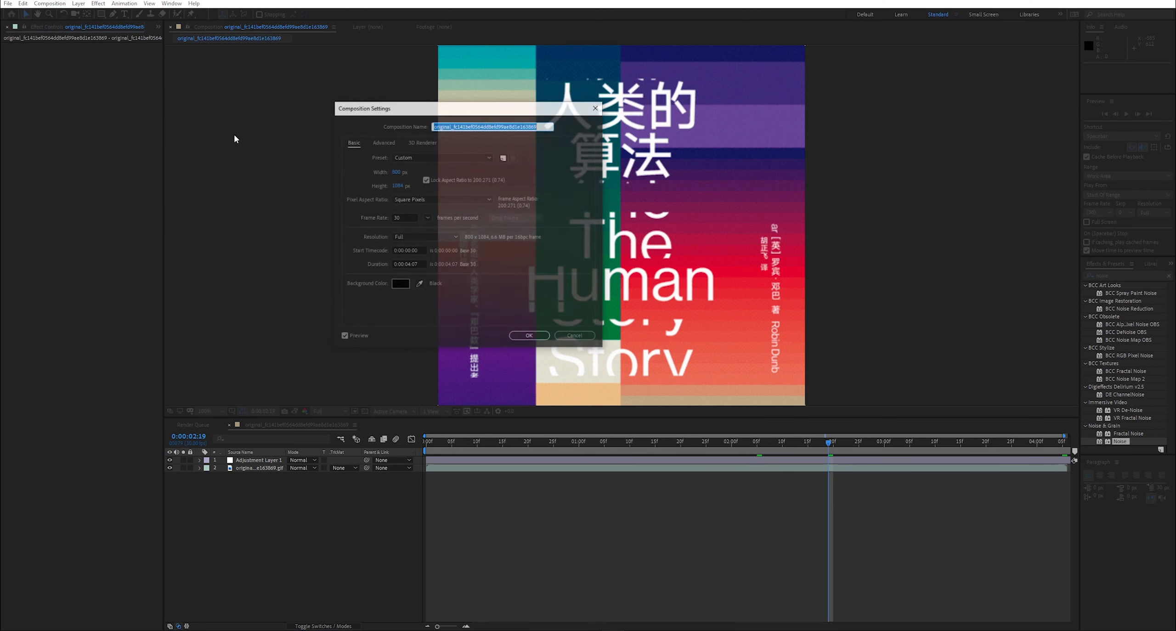
left_click(397, 172)
type("1200")
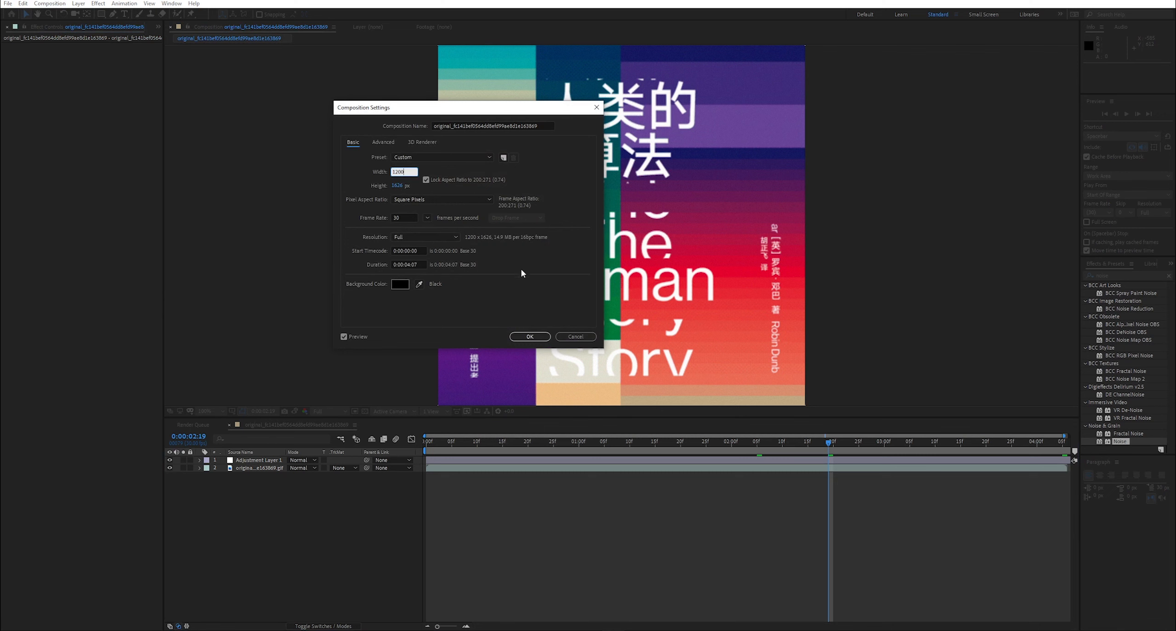
left_click(528, 337)
Step: Fit both the GIF layer and the adjustment layer to the new composition size
left_click(262, 468)
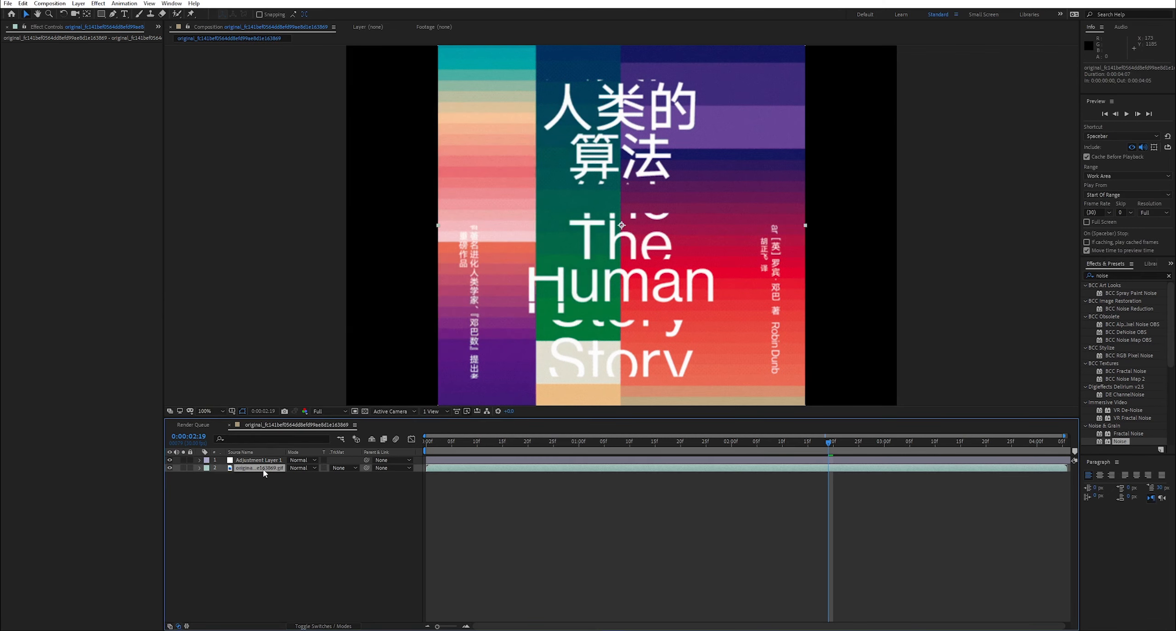
left_click(268, 460)
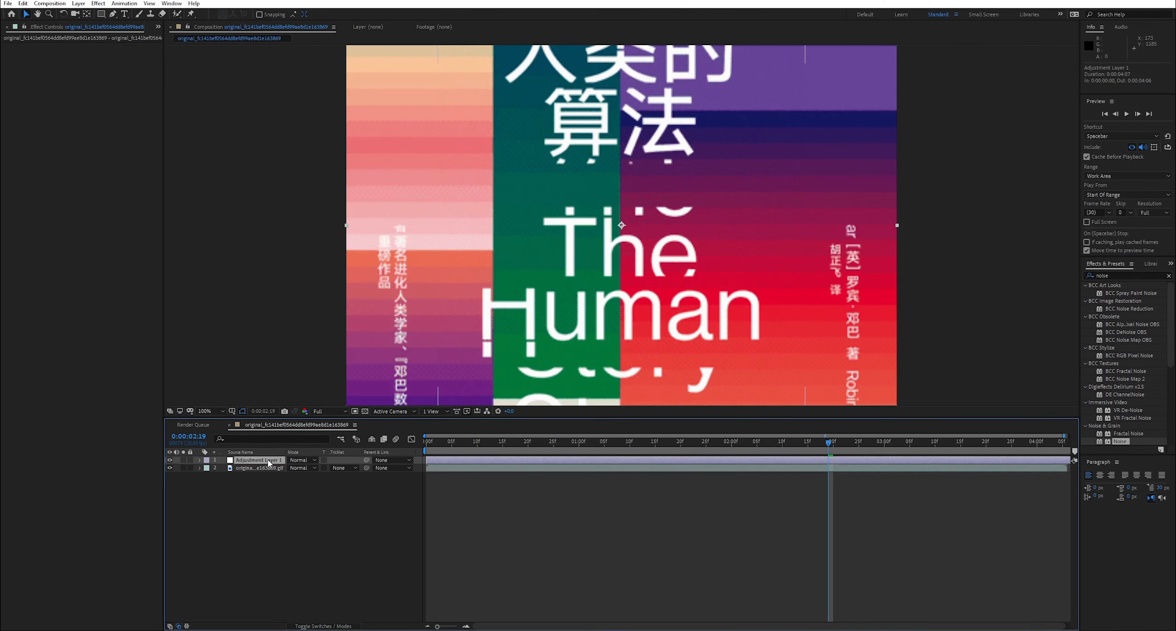
left_click(296, 511)
Step: Set the adjustment layer's amount of noise to 10% and check the grain up close
left_click(243, 461)
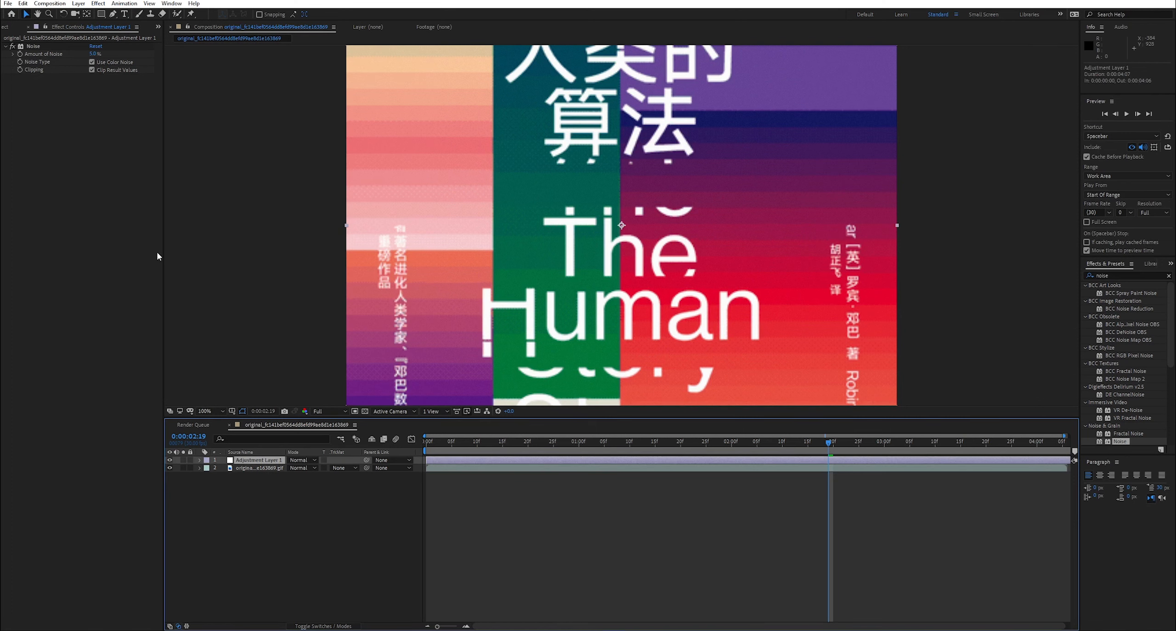
left_click(93, 54)
type("10")
left_click(105, 126)
scroll(631, 243, "up", 1)
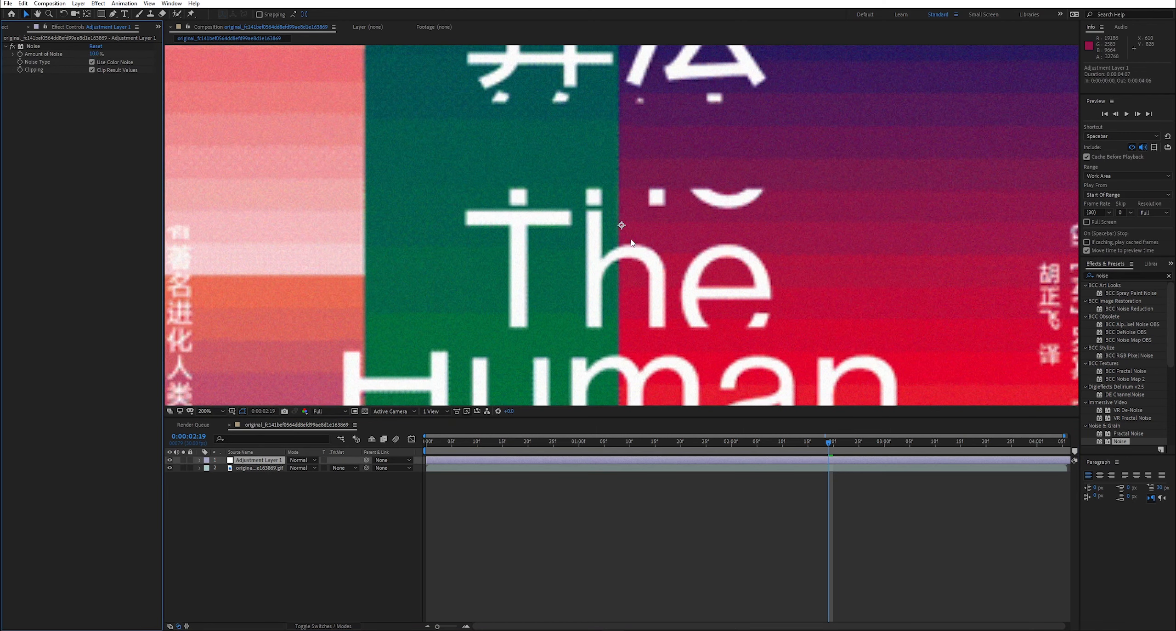
scroll(631, 243, "down", 1)
left_click(310, 492)
Step: Scrub the composition to 0:00:03:14 and view the whole poster using Fit up to 100%
scroll(579, 303, "down", 1)
left_click_drag(614, 444, 905, 443)
left_click(955, 442)
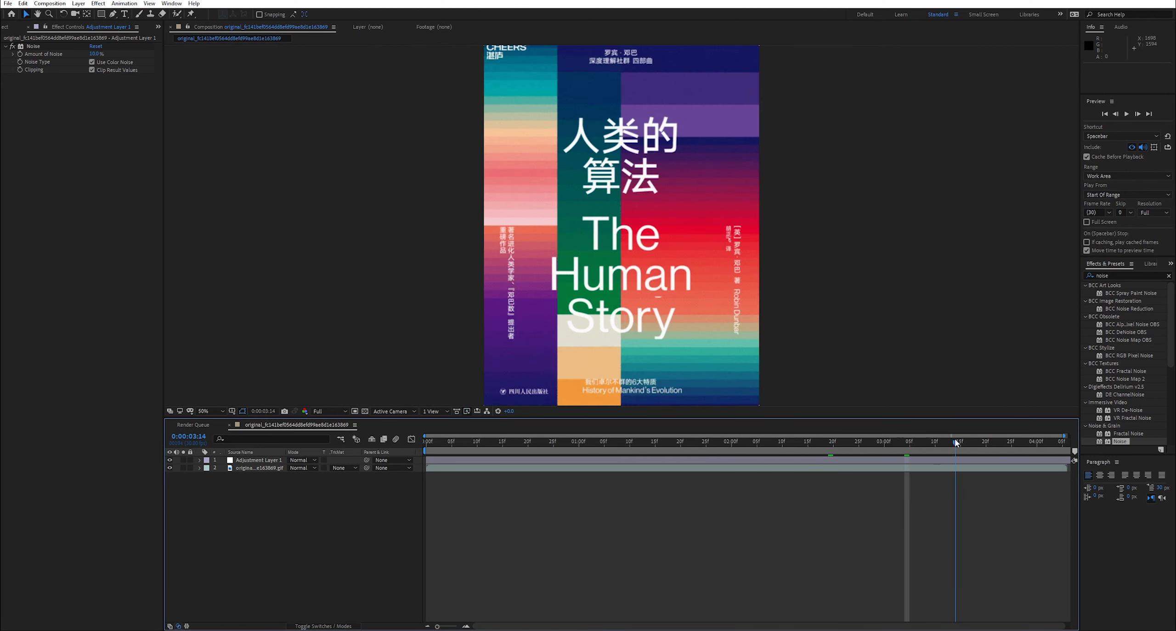
left_click(210, 411)
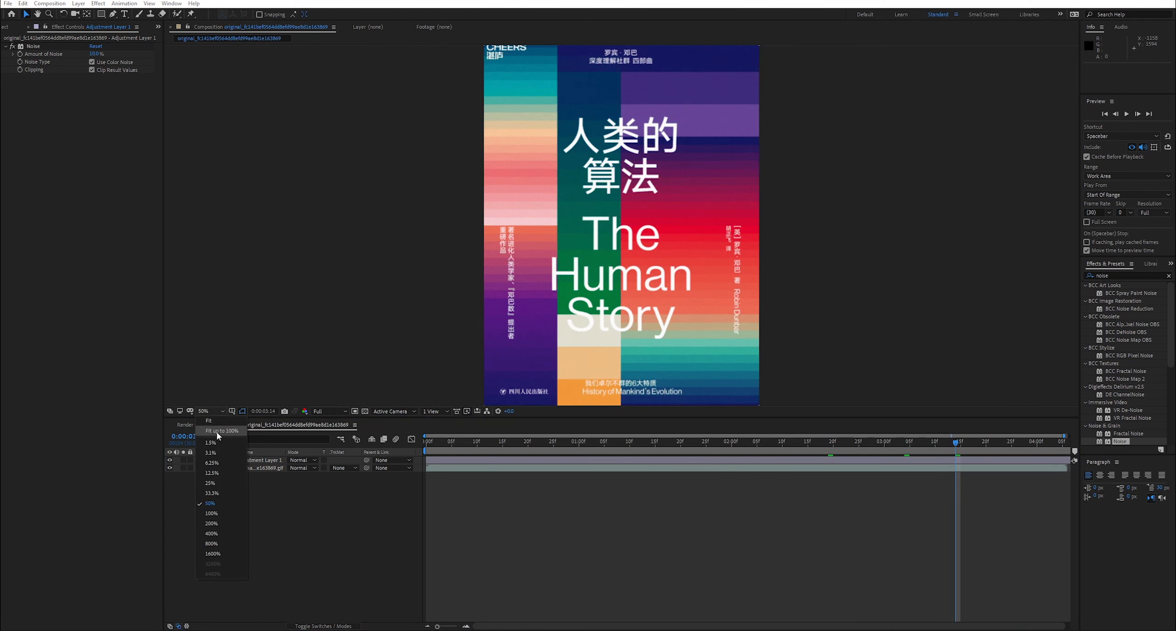
left_click(218, 432)
Step: Add the composition to the render queue and set its output format to OpenEXR Sequence
left_click(9, 4)
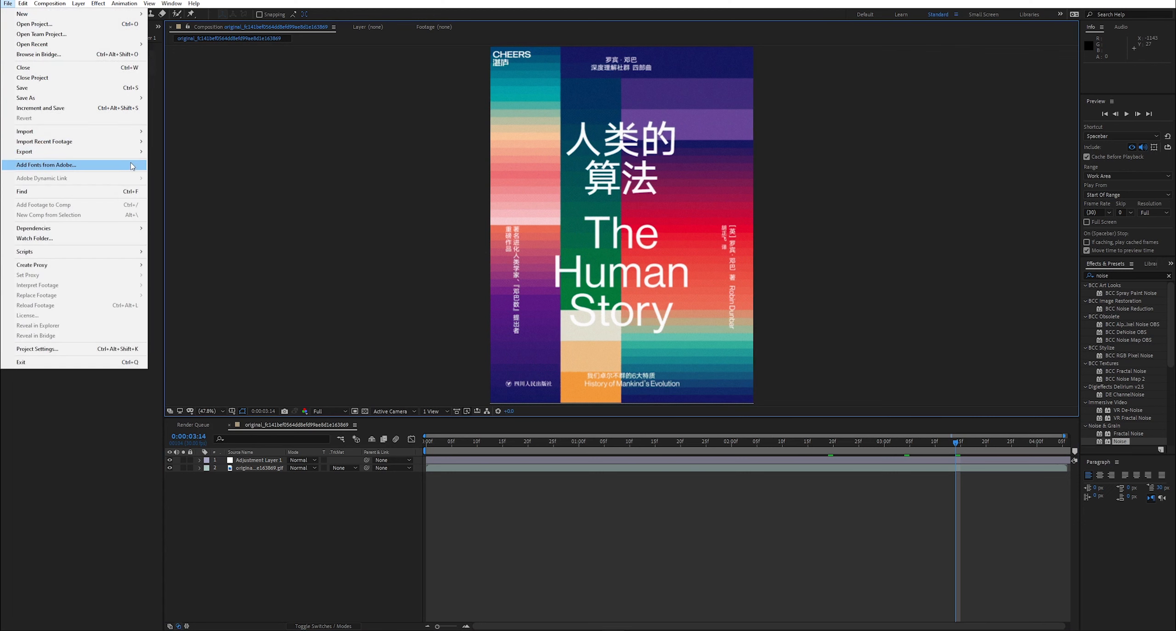
mouse_move(69, 150)
left_click(184, 161)
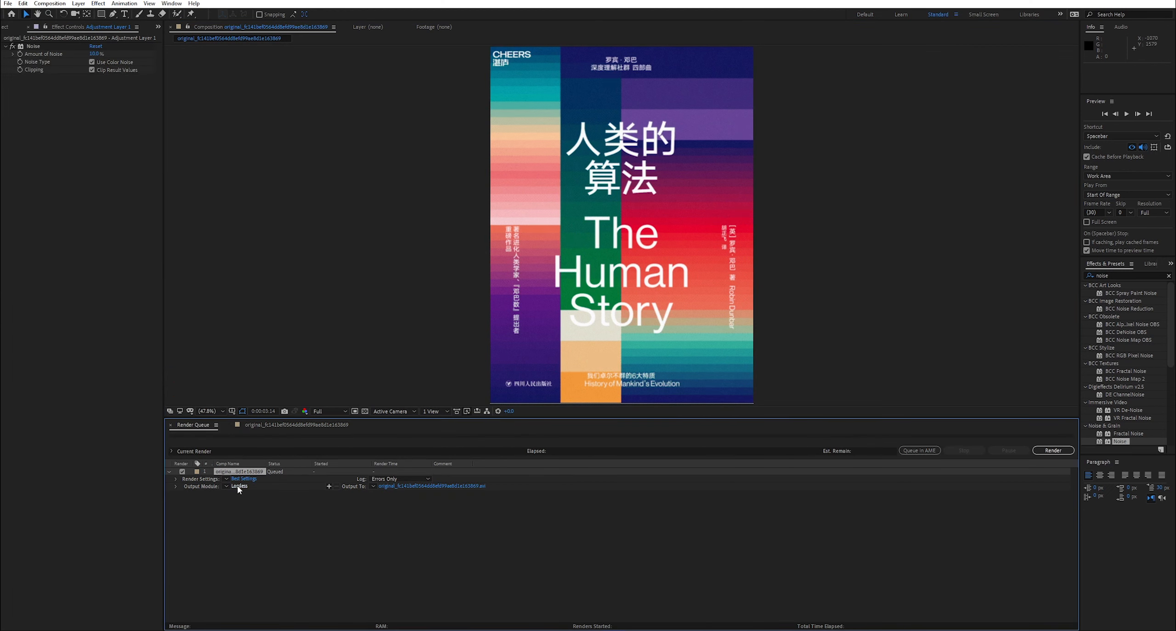
left_click(238, 487)
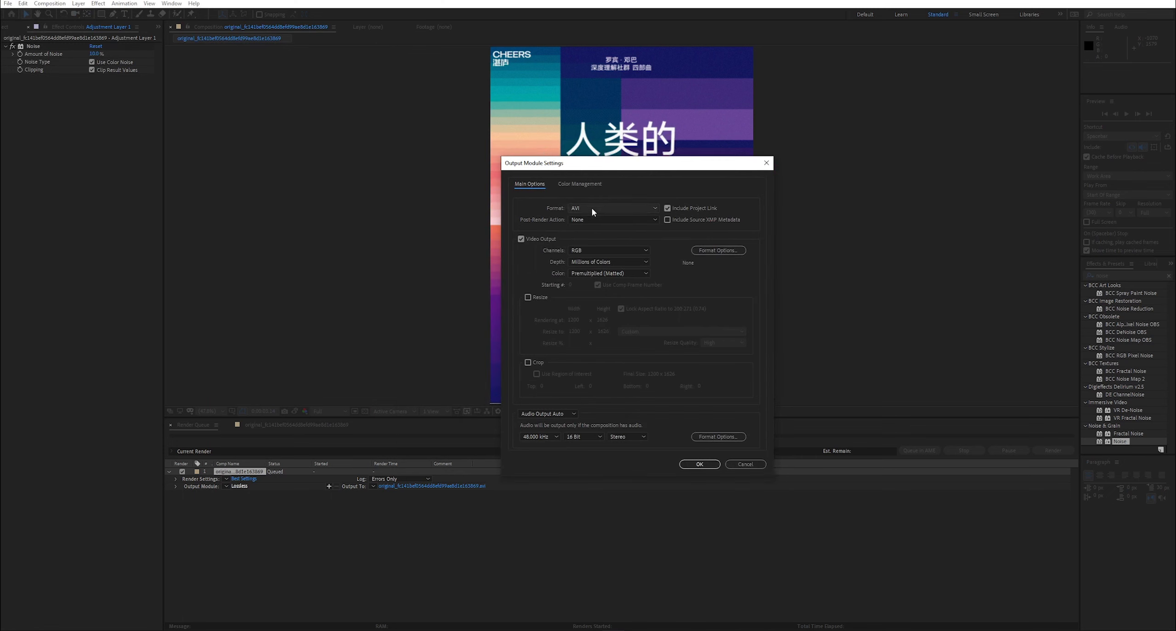
left_click(592, 210)
left_click(601, 290)
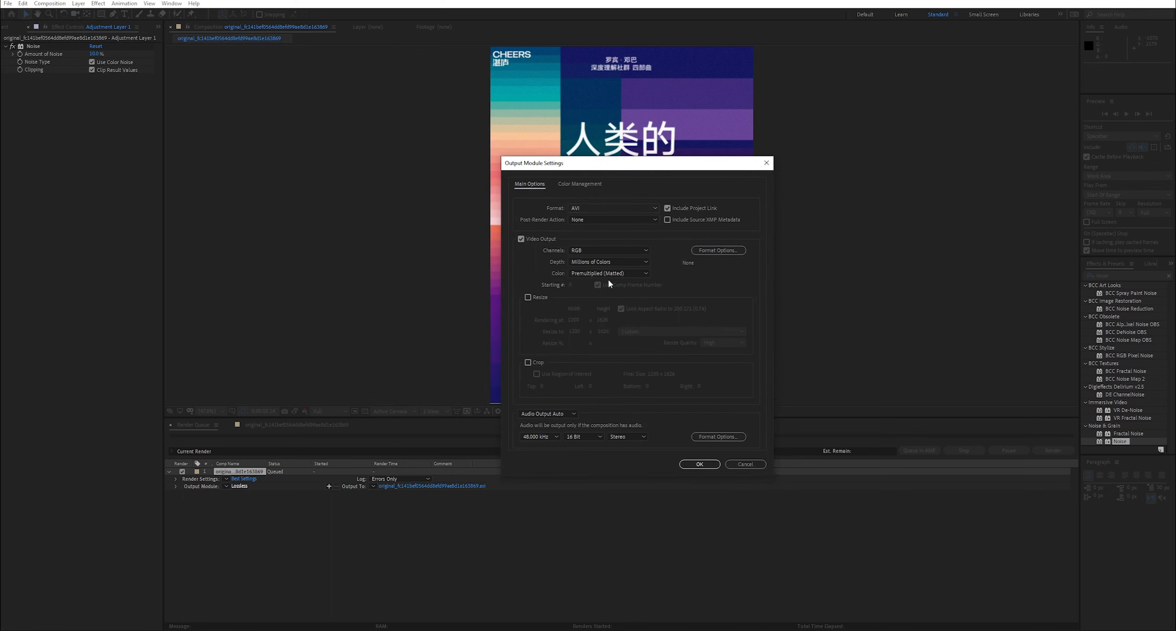
left_click(709, 466)
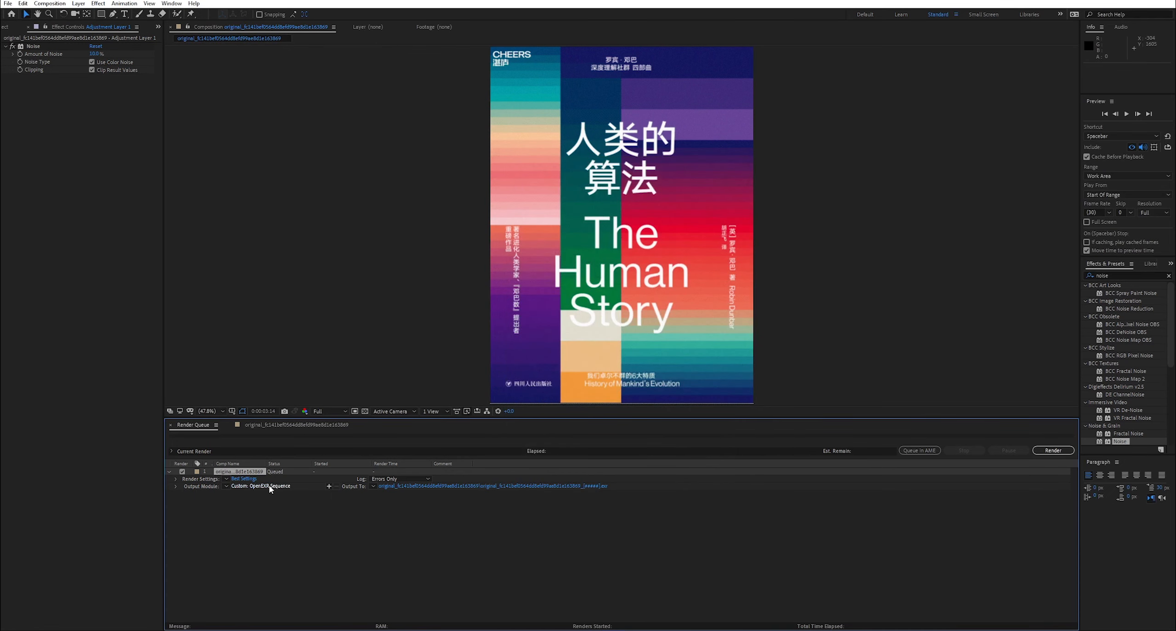
Step: Review the output module's channel options and keep the channels at RGB
left_click(260, 486)
left_click(591, 253)
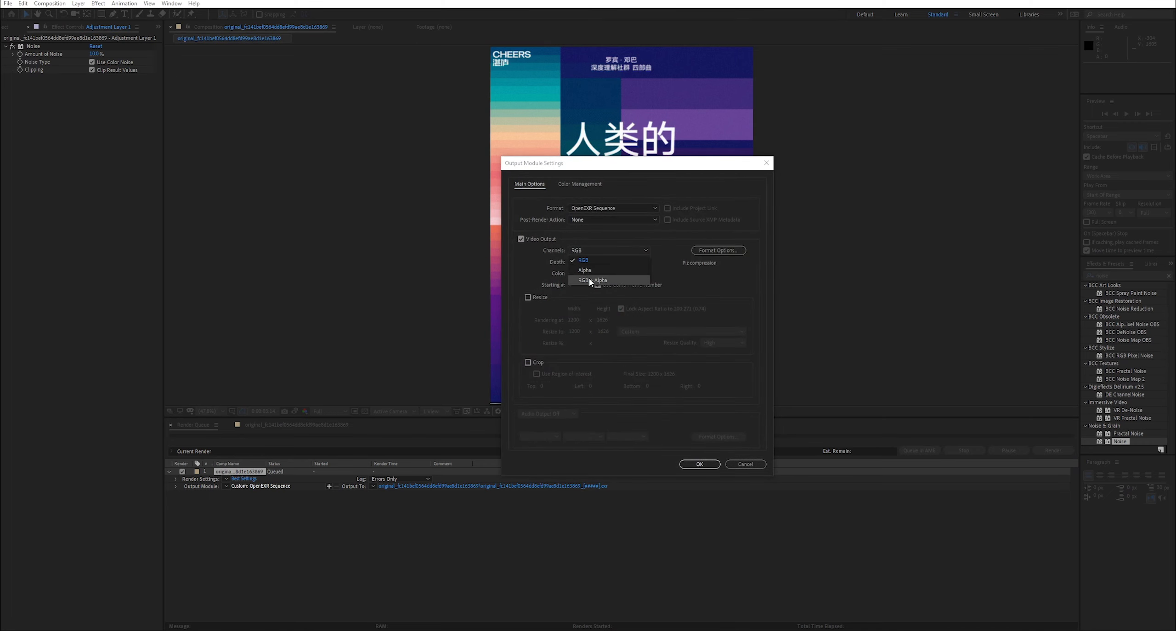
left_click(596, 260)
left_click(699, 464)
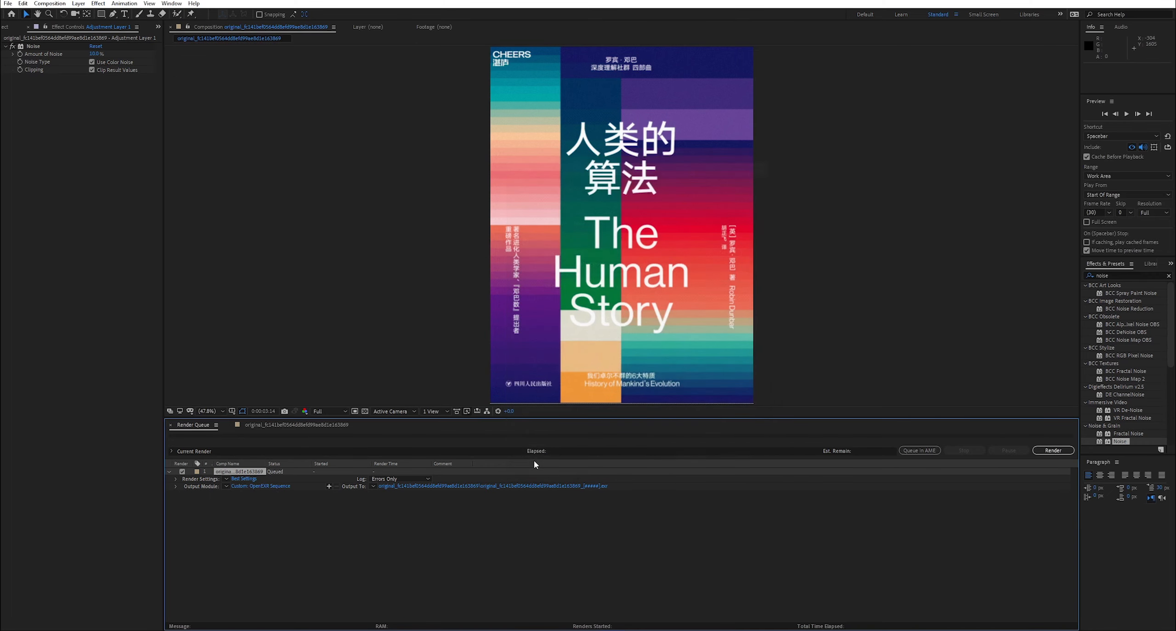
Step: Browse the render's output destination to the Desktop > 2022 > dump > september folder
left_click(448, 486)
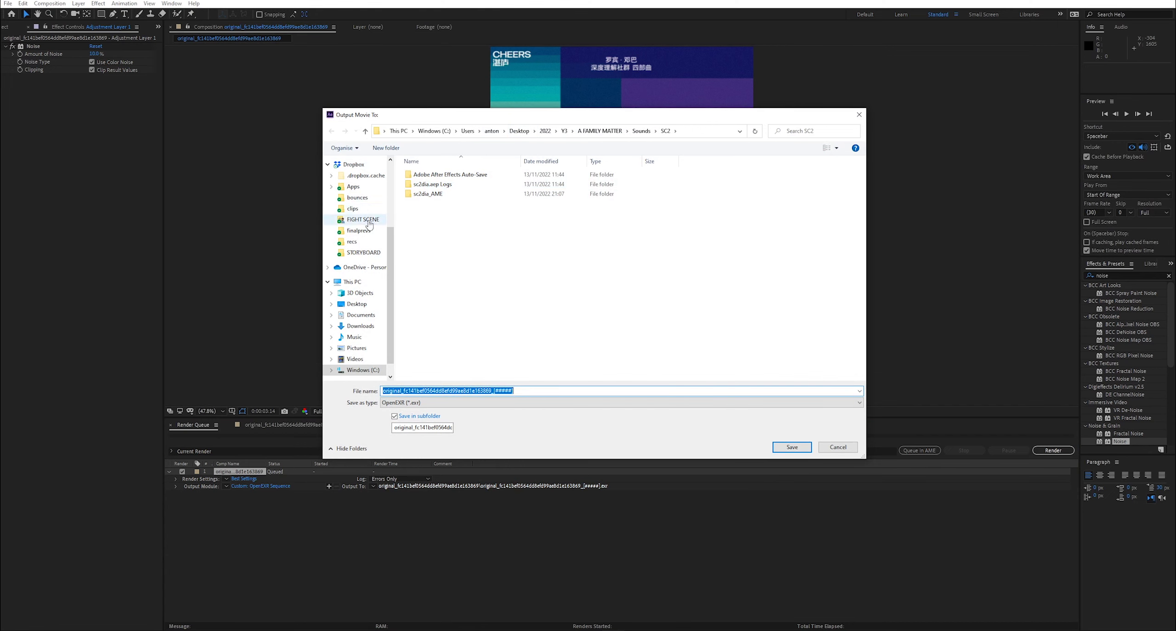
scroll(361, 301, "down", 1)
left_click(363, 294)
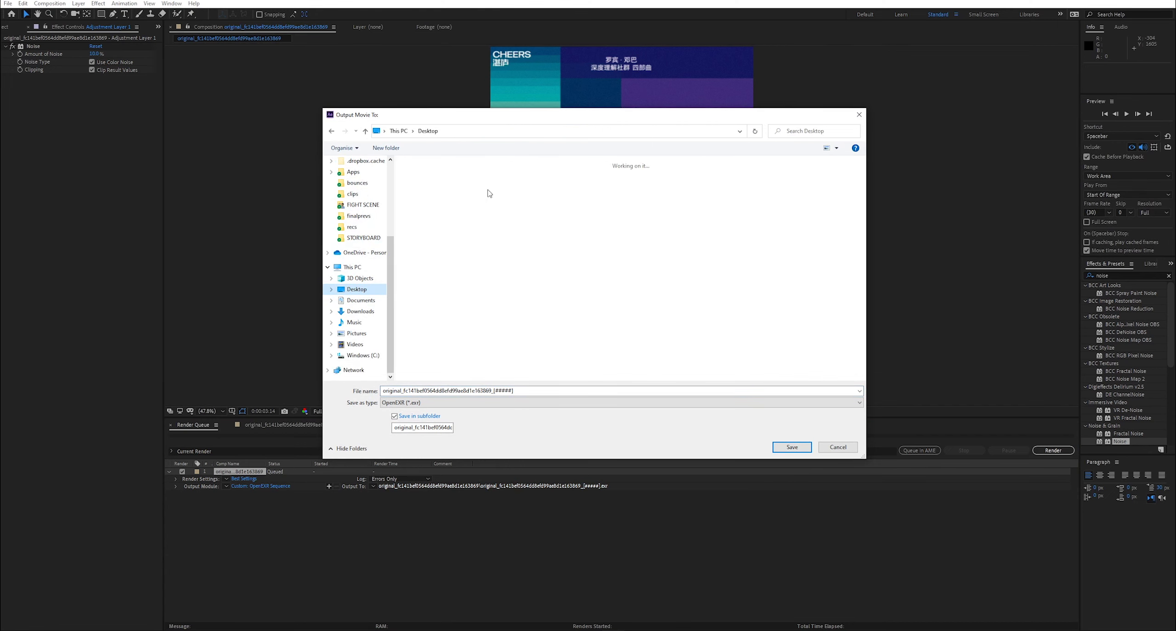
left_click(437, 203)
double_click(437, 203)
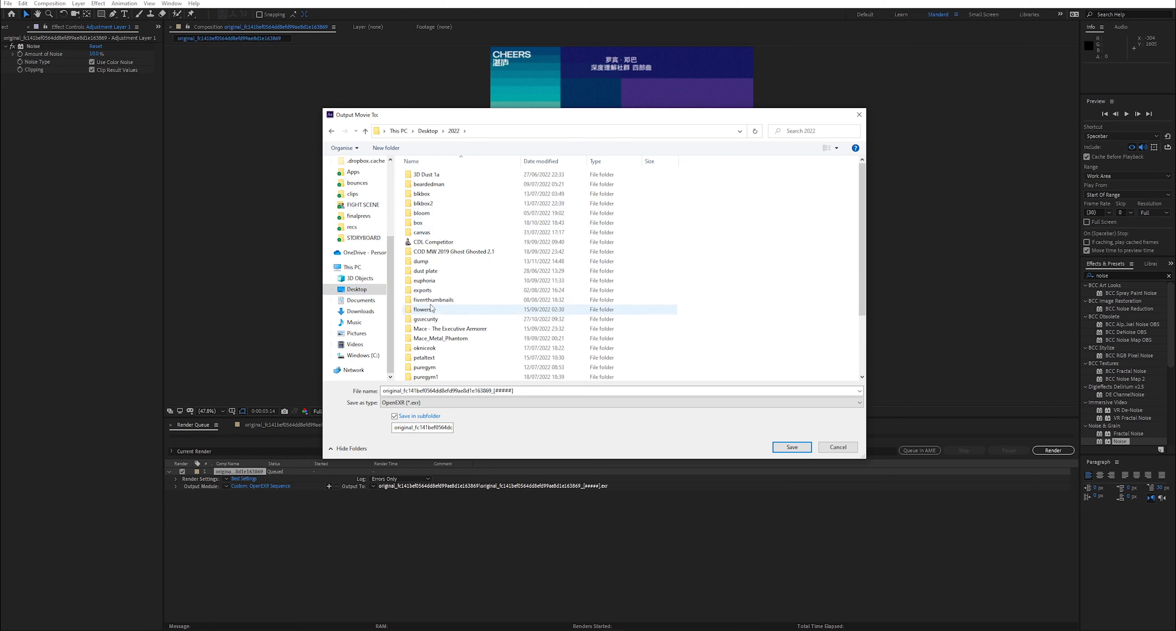
double_click(436, 266)
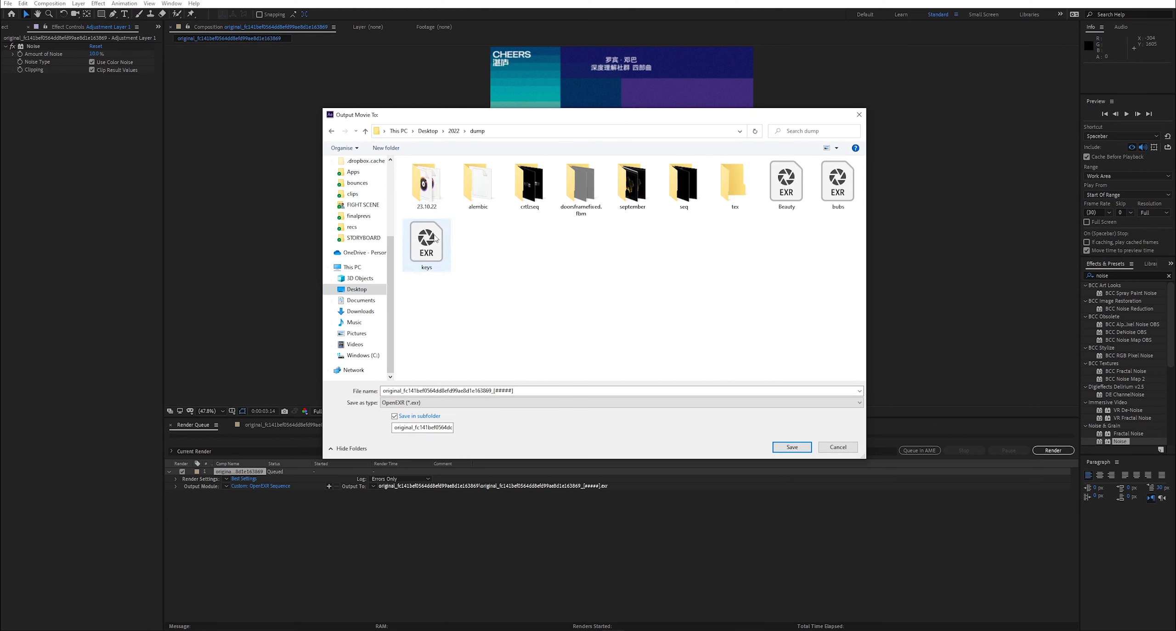
double_click(632, 184)
Step: Create a folder named screentex inside the september folder and open it as the output location
left_click(395, 149)
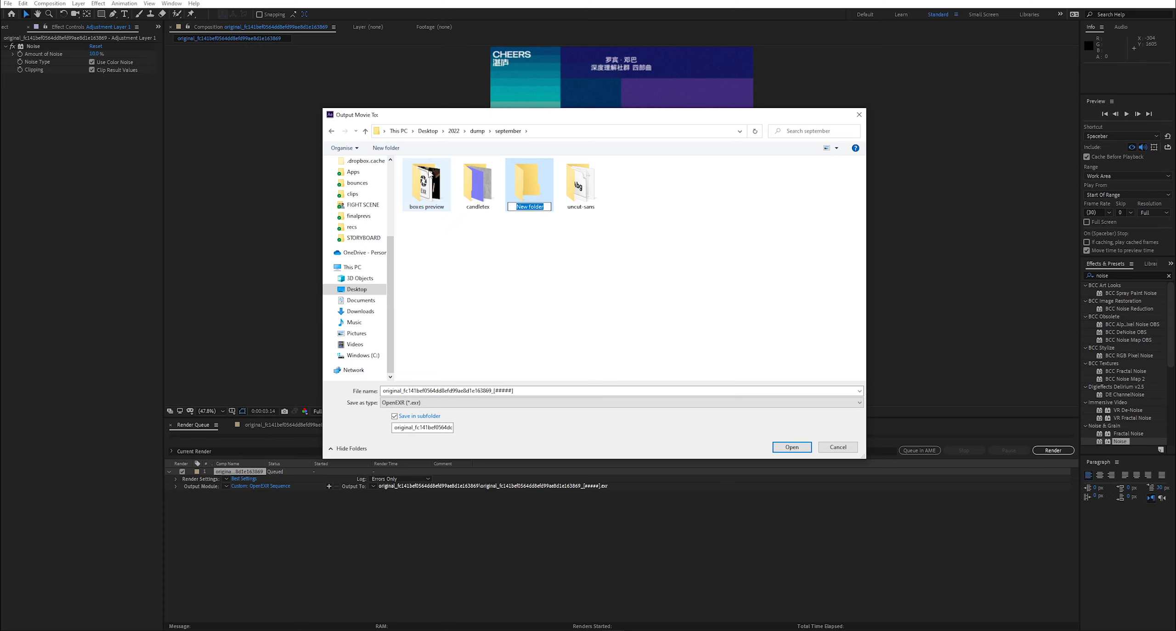
type("screentex")
key("Return")
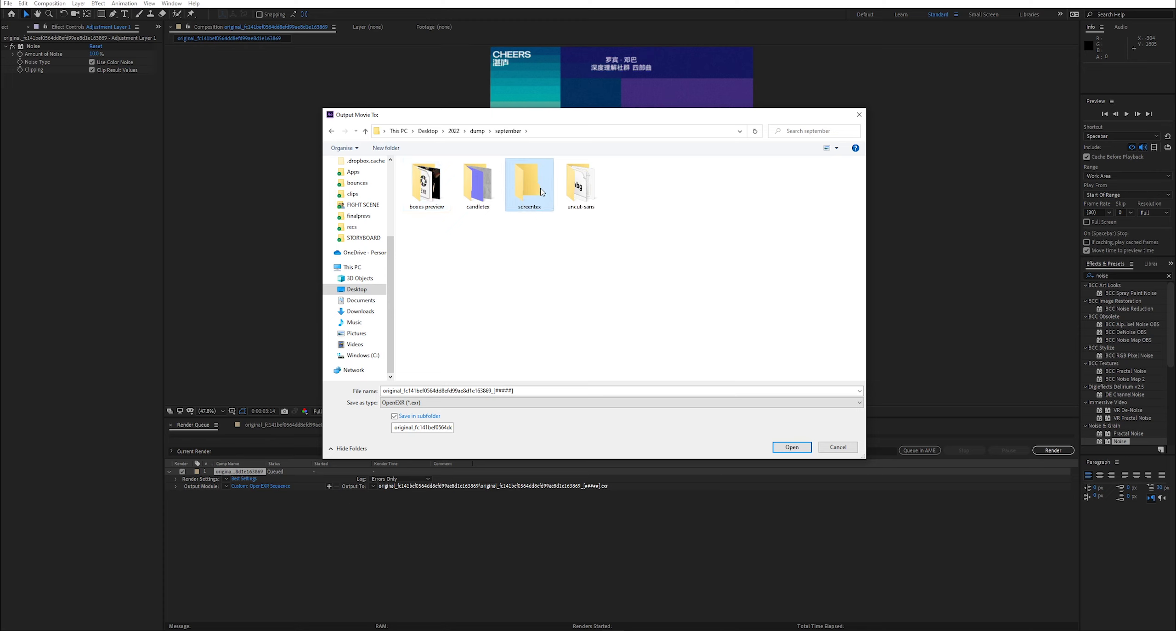
double_click(542, 192)
Step: Save the output file name as screendisplay[#####] and render the queued composition, accepting the output color depth
double_click(478, 392)
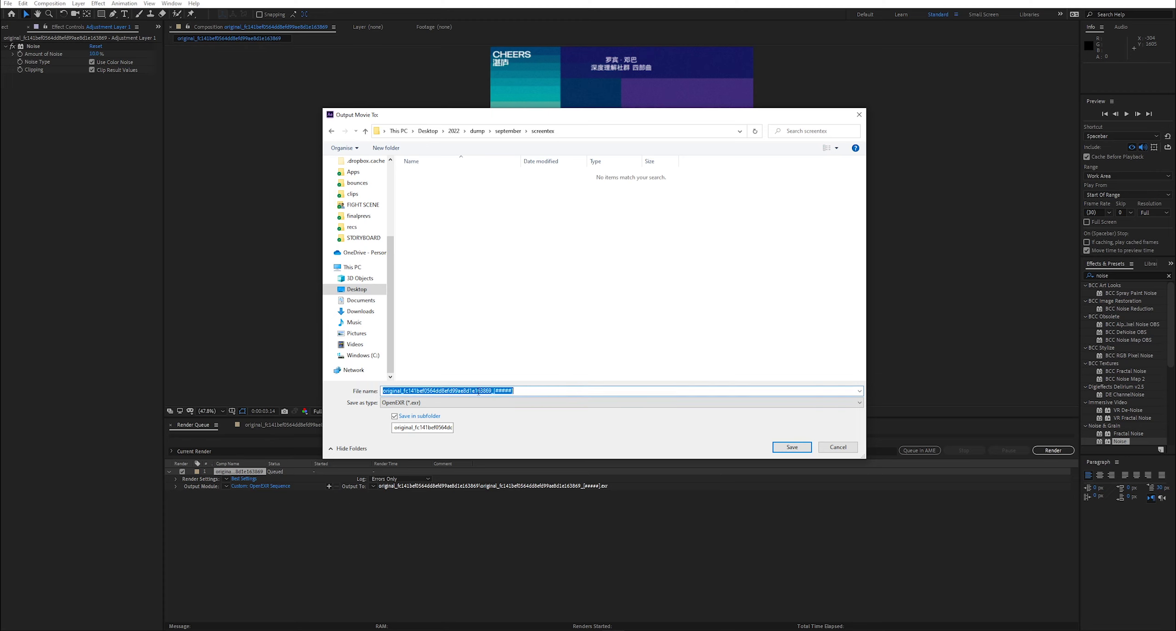
type("screendisplay")
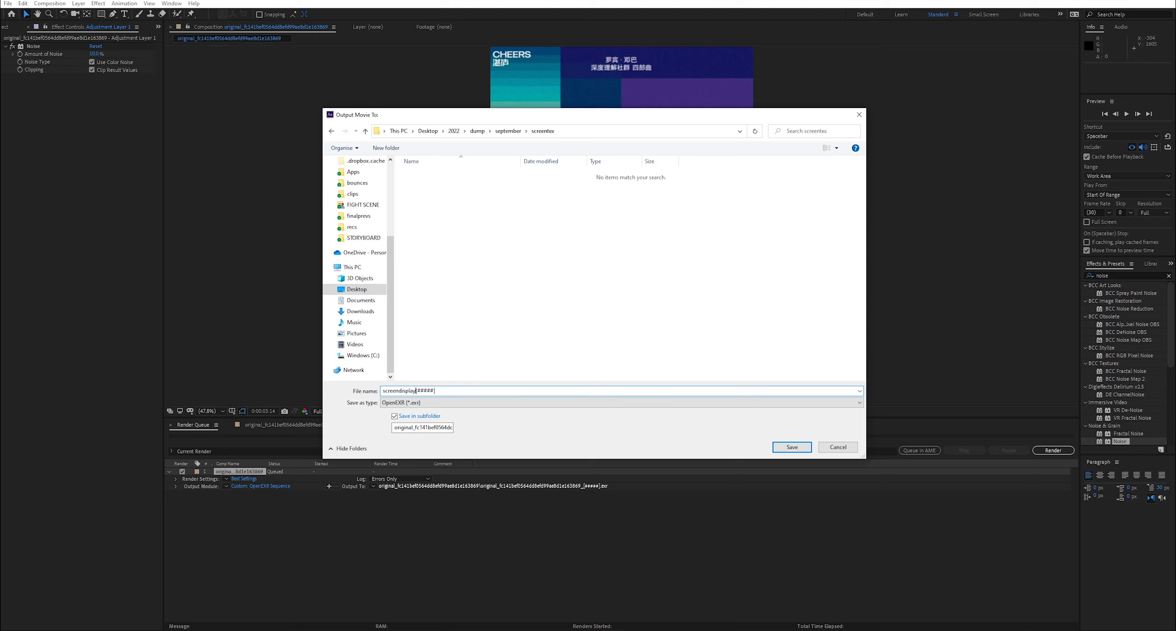
left_click(791, 447)
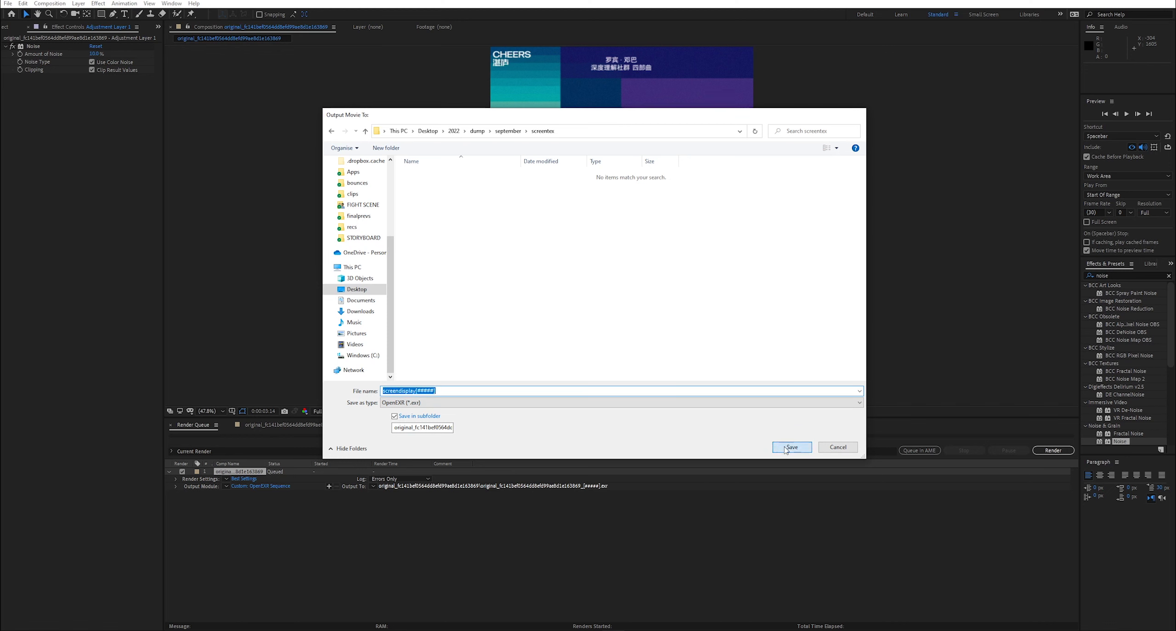
left_click(1057, 450)
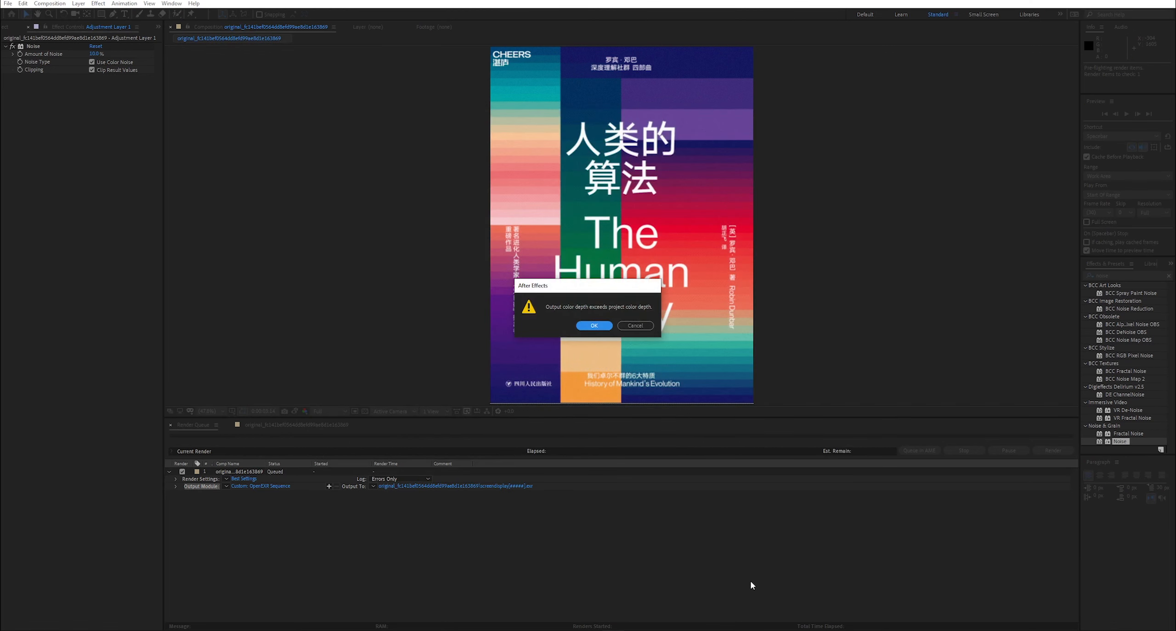
left_click(594, 326)
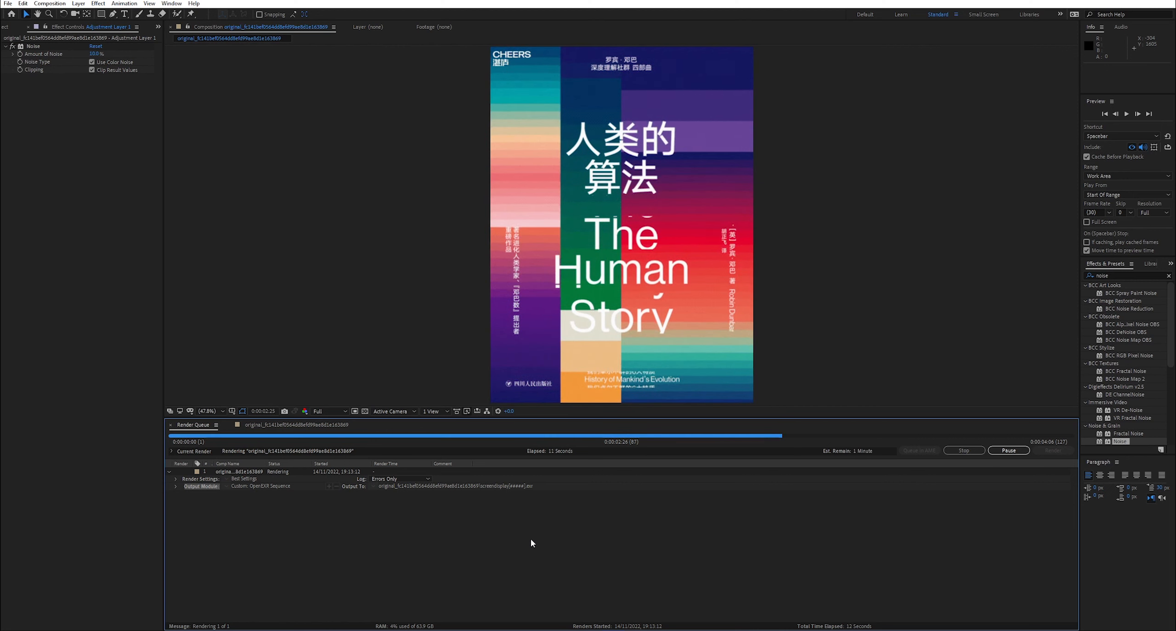
Step: Switch to Cinema 4D to examine the glowing screen in the Live Viewer, and return to the After Effects render
left_click(661, 623)
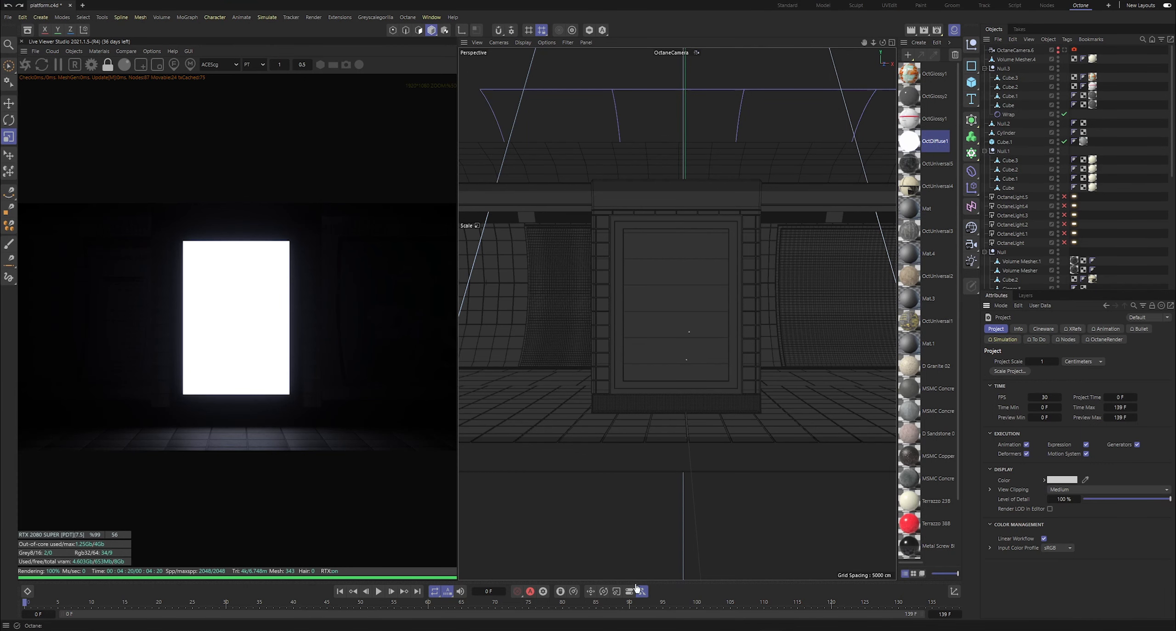
scroll(243, 368, "up", 2)
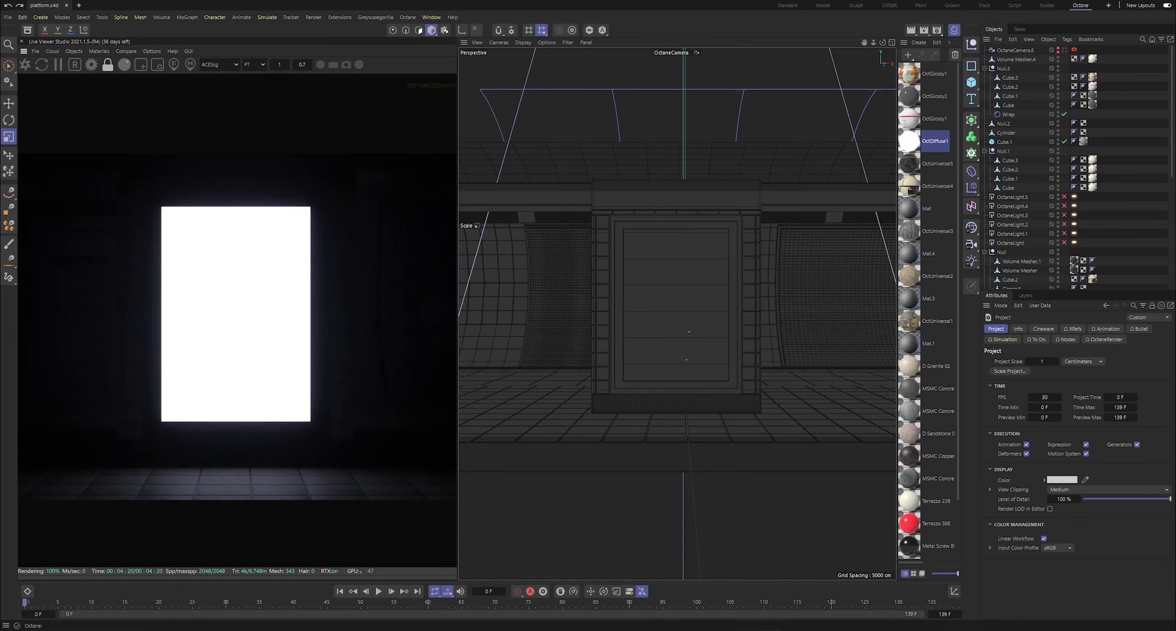
key("alt+Tab")
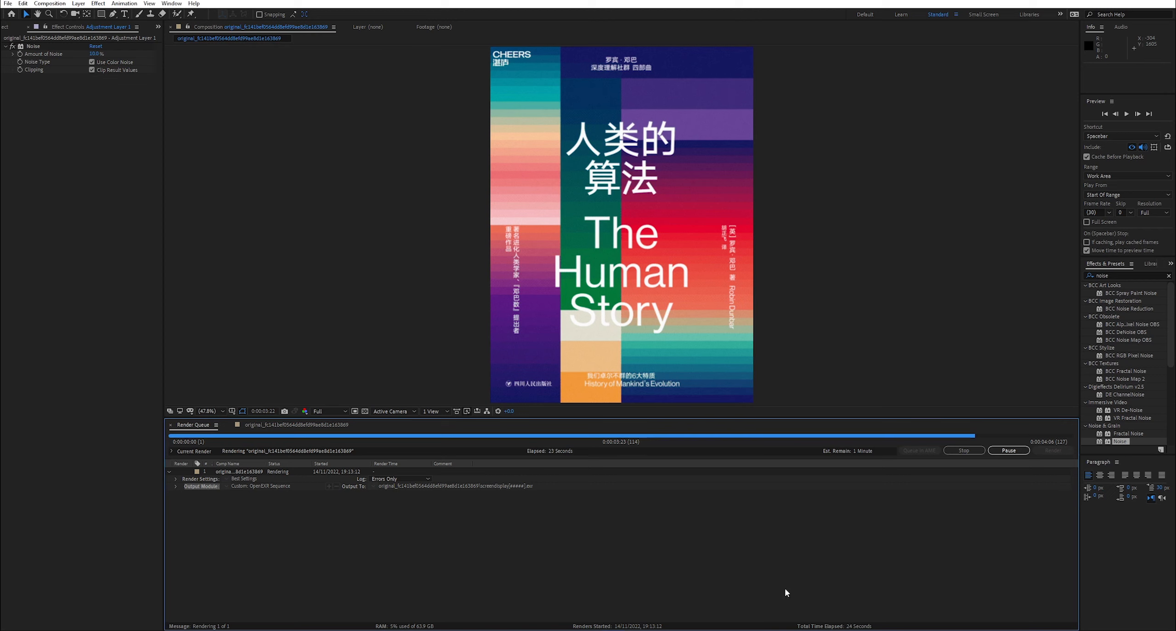
Step: Switch to Cinema 4D and open the OctDiffuse1 material's node graph, nudging its Blackbody Emission node
mouse_move(771, 630)
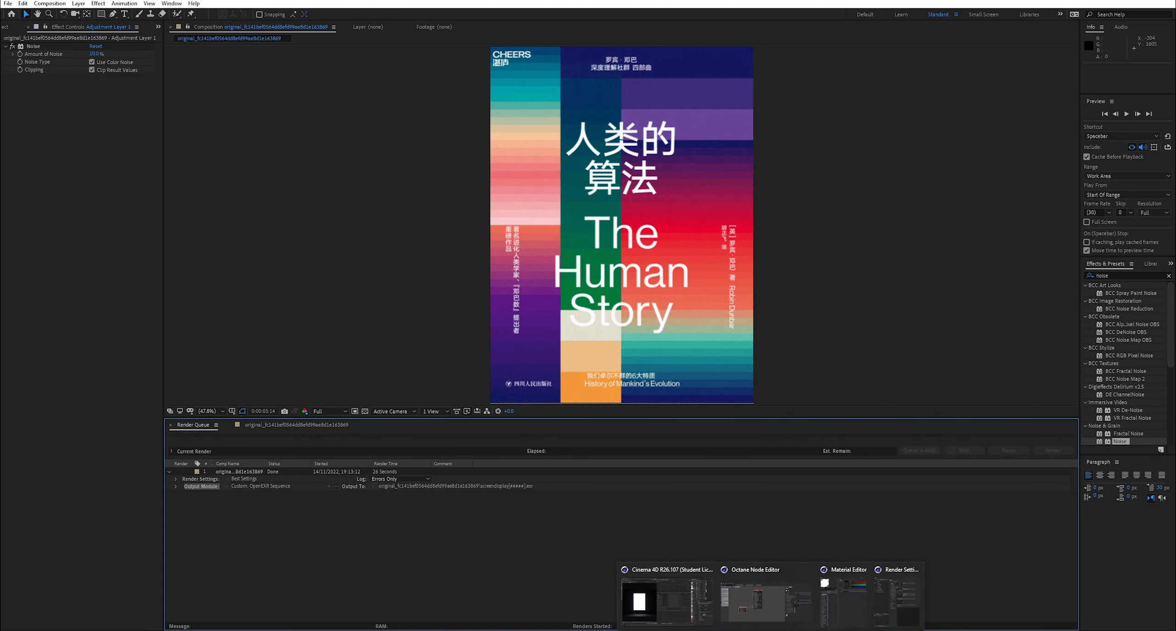
left_click(666, 597)
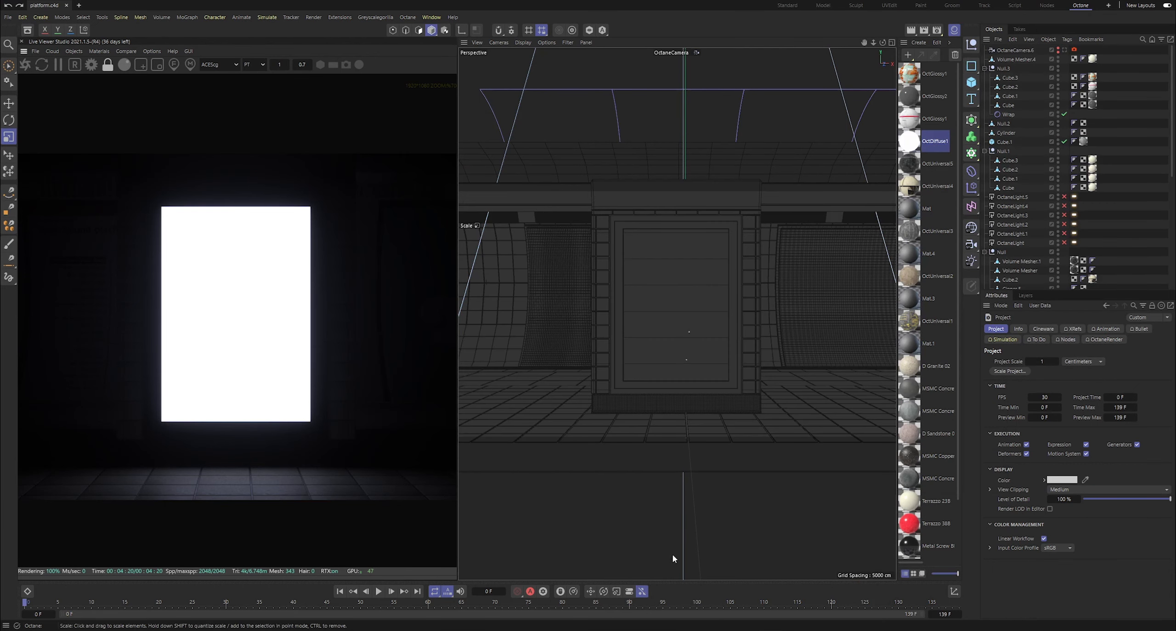
double_click(912, 144)
left_click(353, 241)
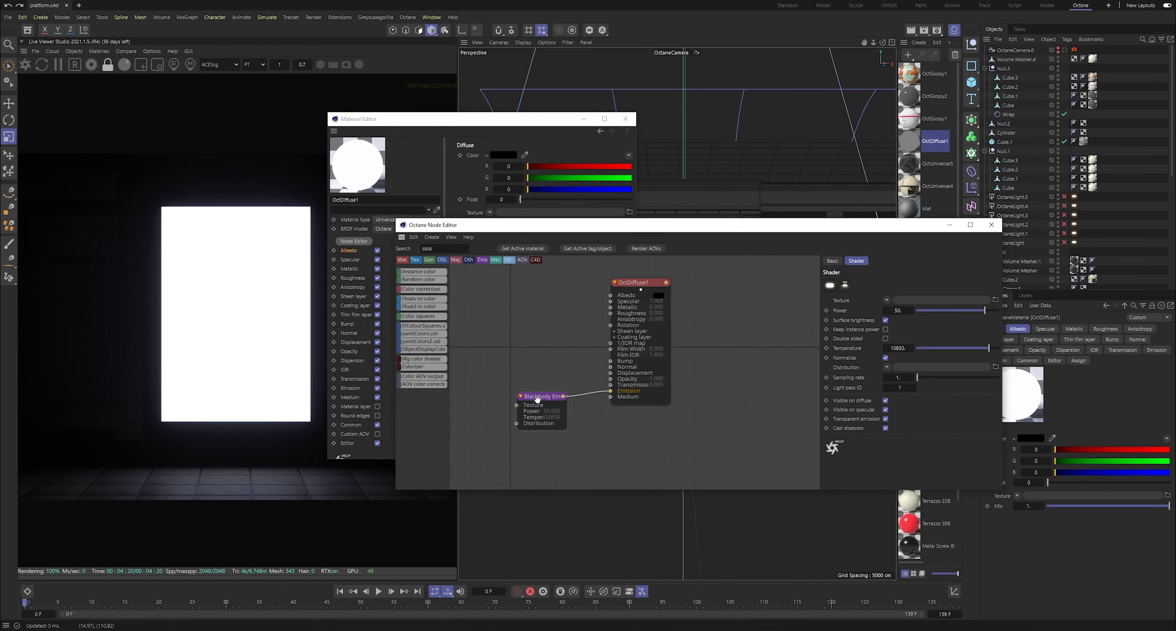
left_click_drag(537, 399, 541, 394)
Step: Add an image texture node to the material's graph, loading screendisplay00000 from the rendered sequence in the screentex folder
type("image")
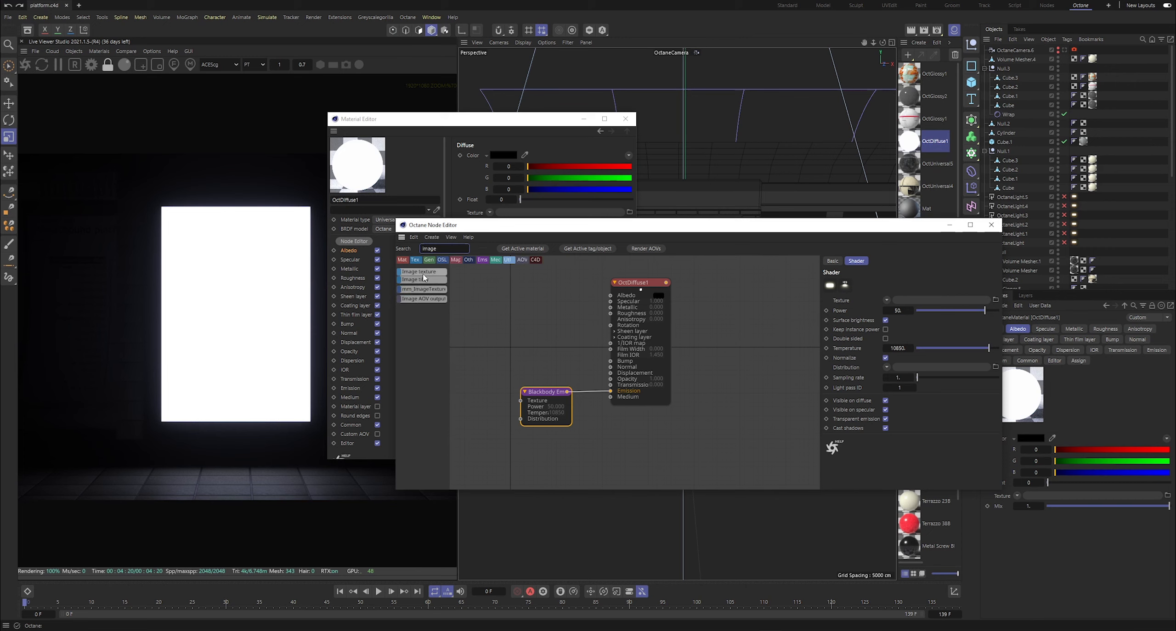
left_click_drag(425, 279, 512, 333)
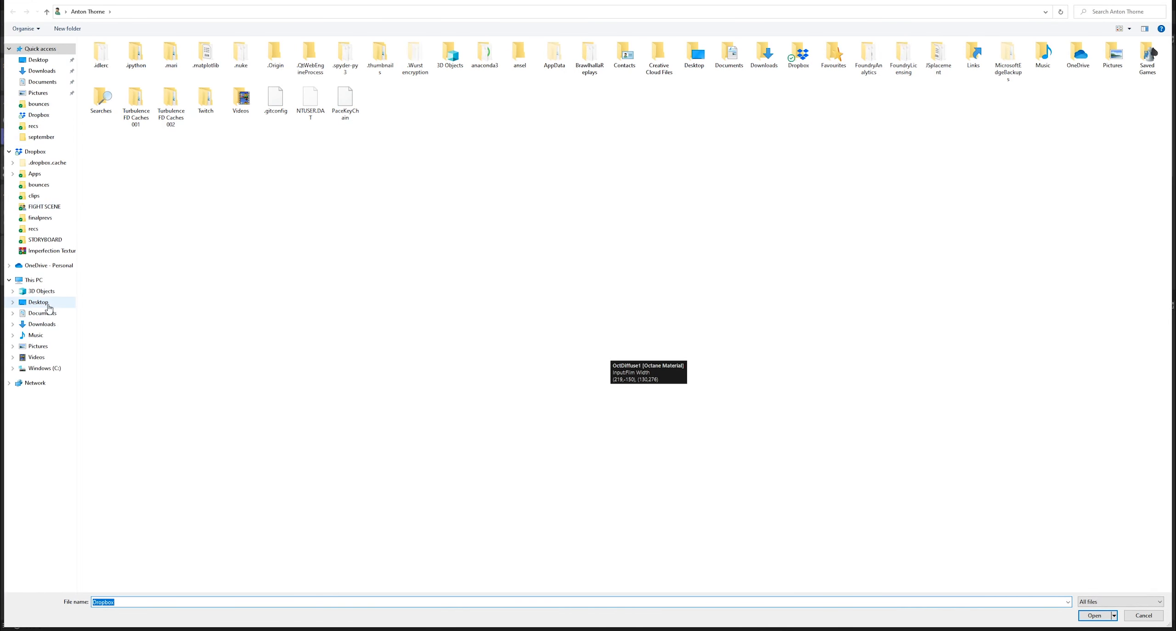
left_click(44, 137)
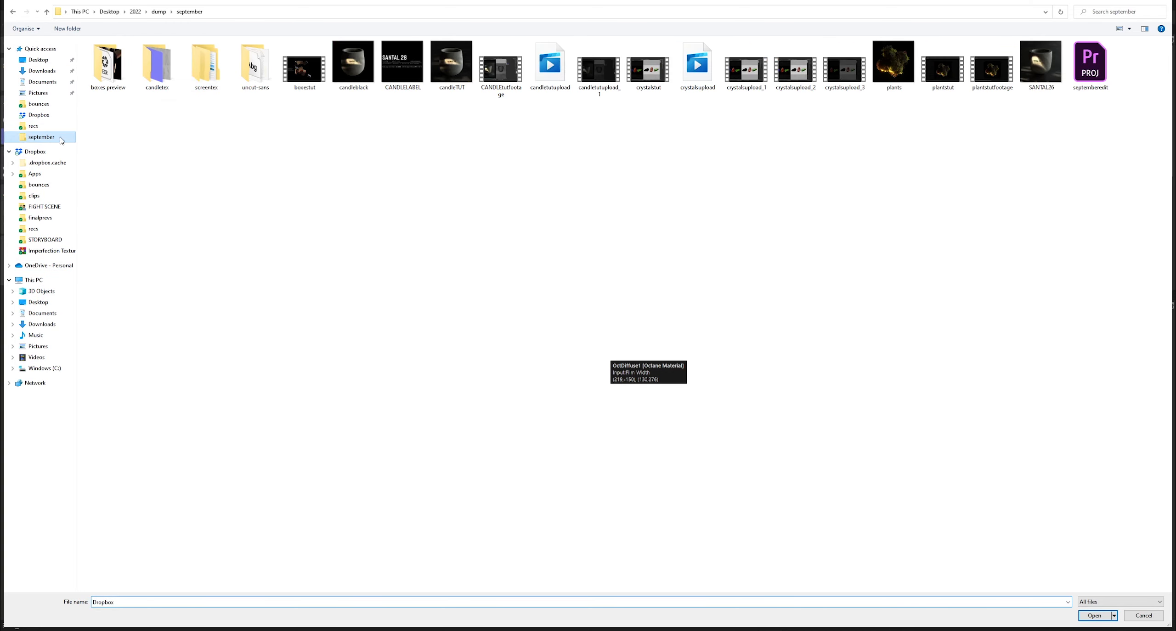
double_click(209, 74)
left_click(132, 55)
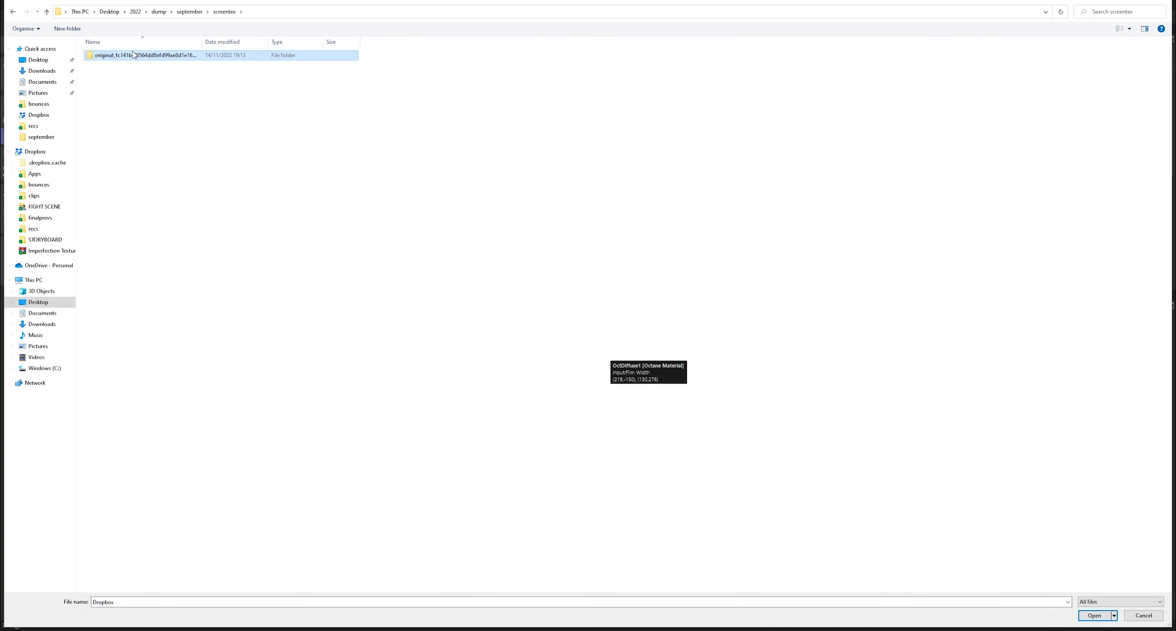
double_click(140, 57)
left_click(110, 69)
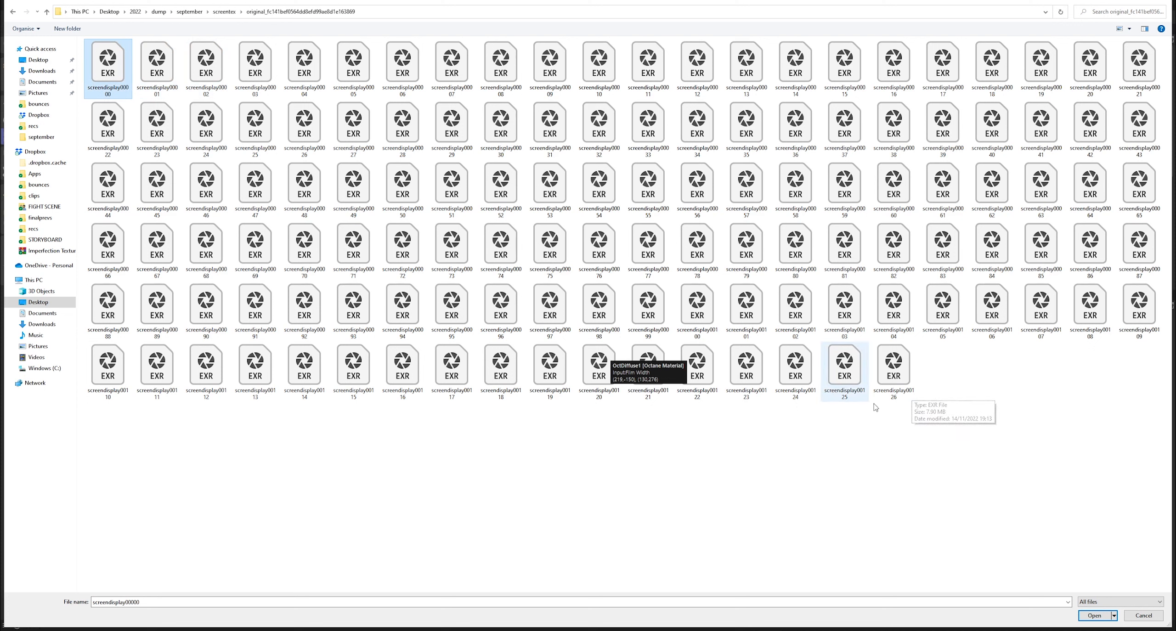
left_click(1094, 615)
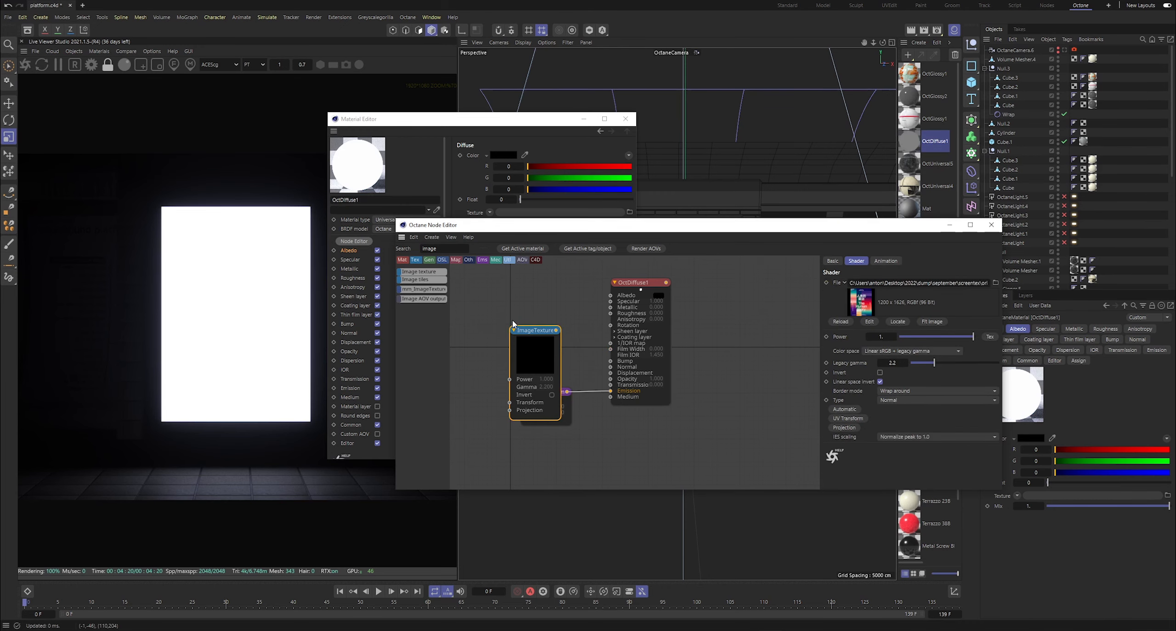
Step: Try the ACES2065-1 color space on the image texture node, look at its animation settings, and delete the node
left_click_drag(533, 349, 489, 312)
left_click(879, 352)
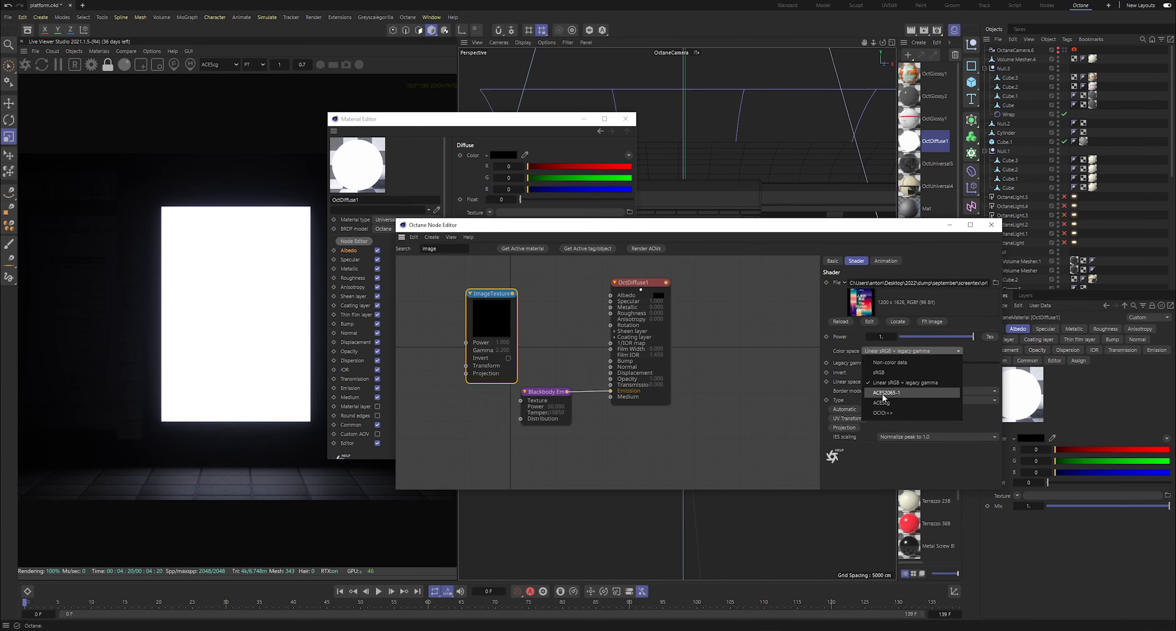
left_click(882, 394)
left_click(885, 261)
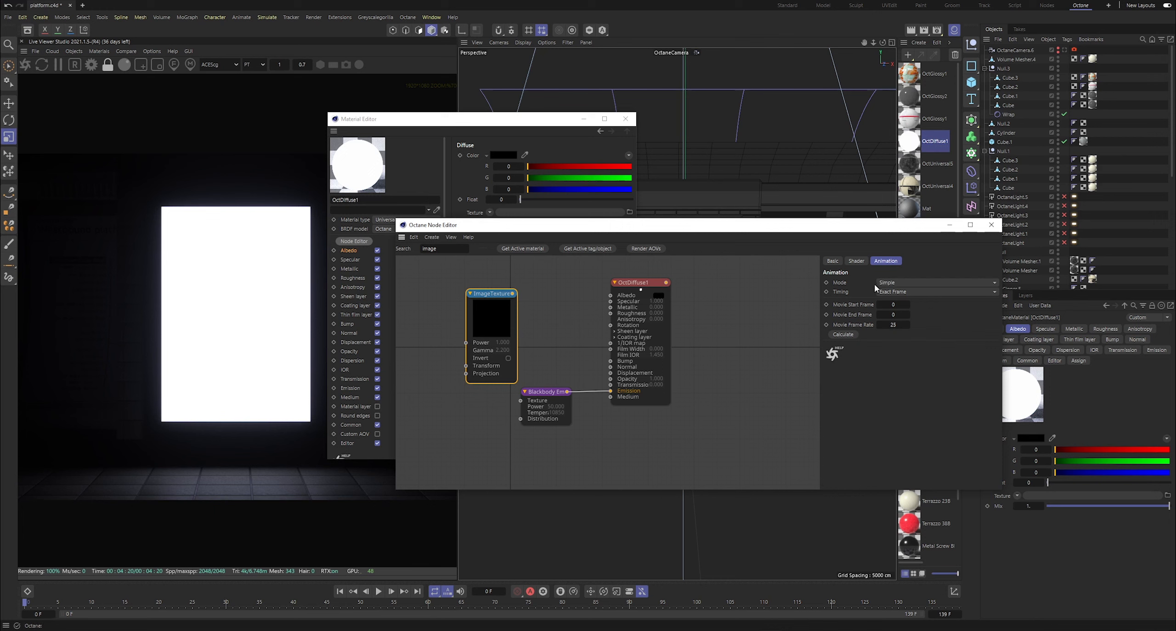
left_click_drag(490, 320, 481, 325)
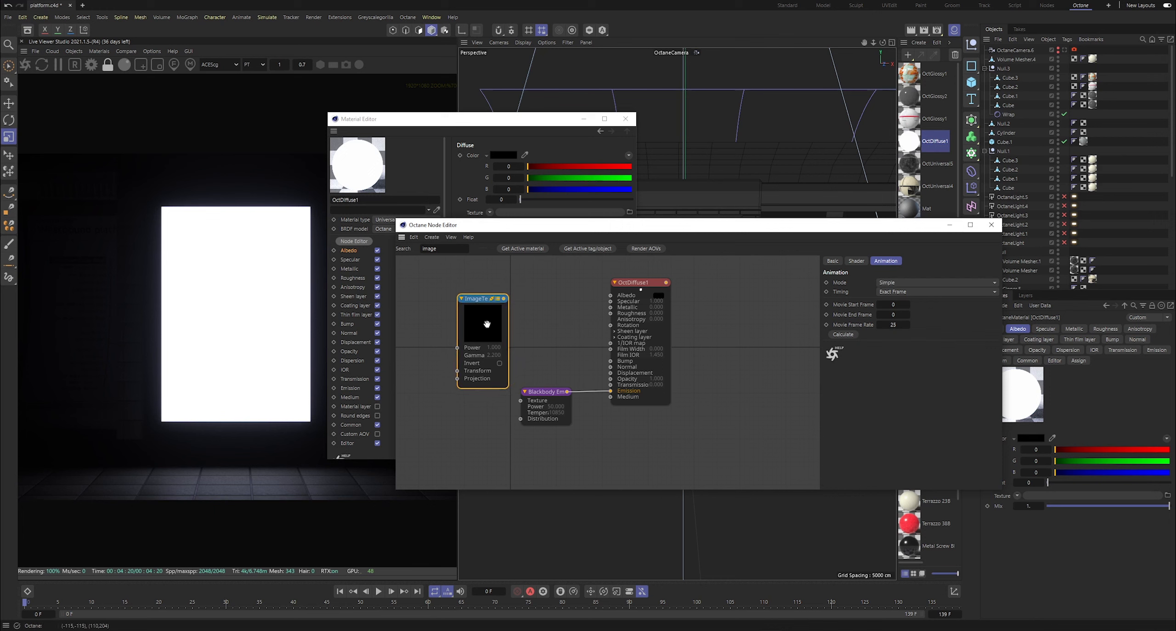
key("Delete")
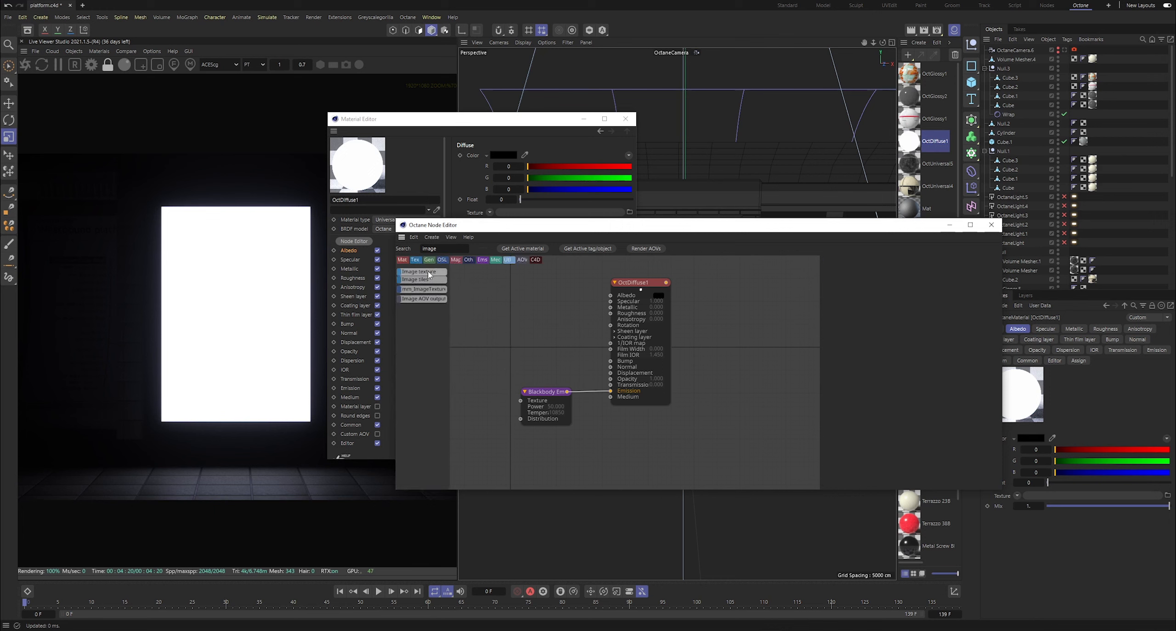
Step: Add a new Image texture node loaded with screendisplay00000 and place it clear of the Blackbody Emission node
left_click_drag(420, 271, 491, 317)
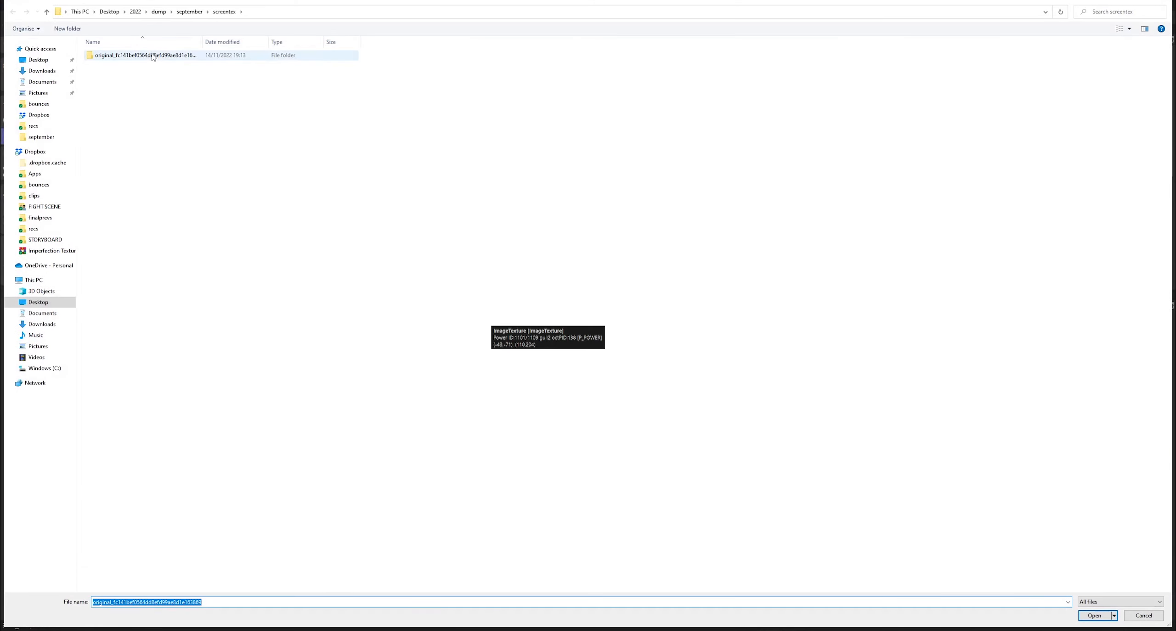
key("Return")
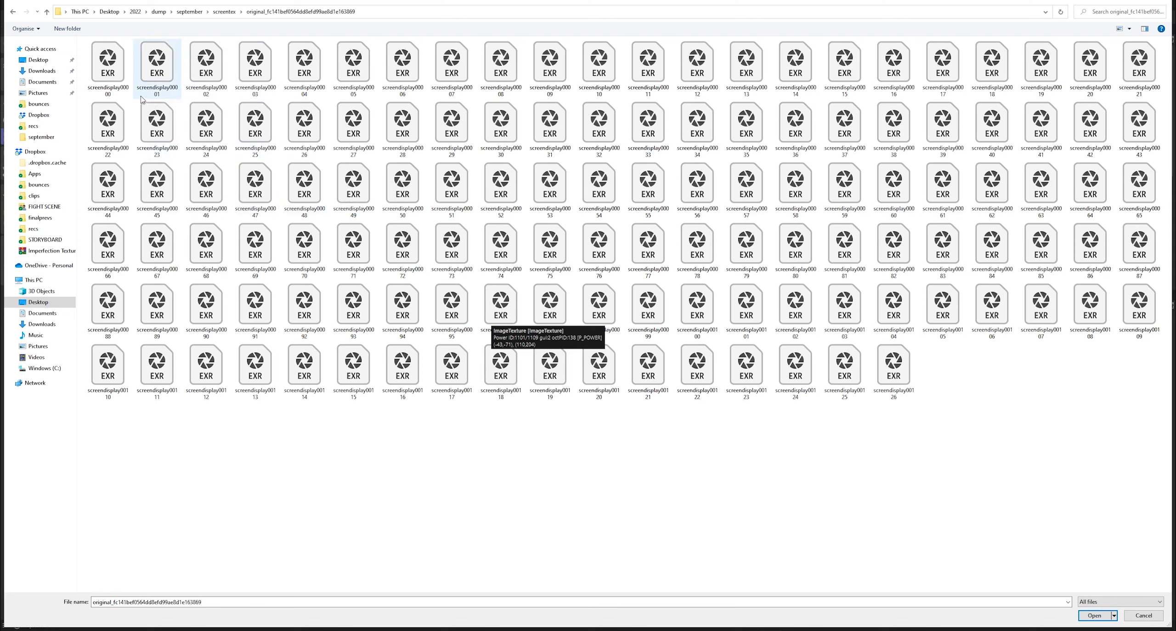
left_click(109, 73)
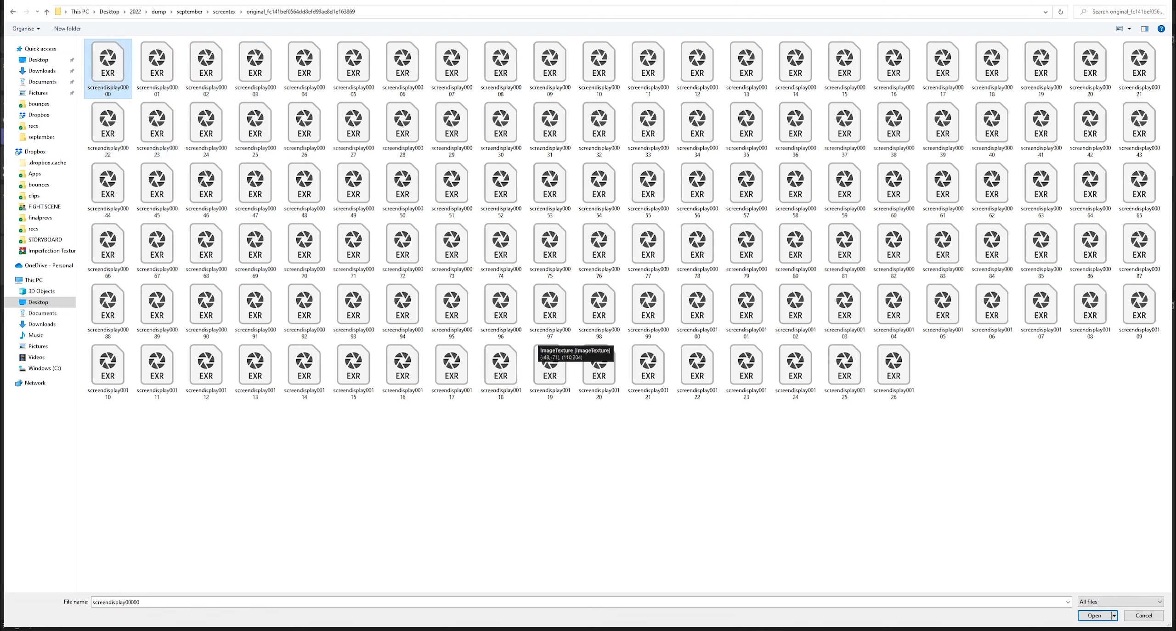
left_click(1098, 617)
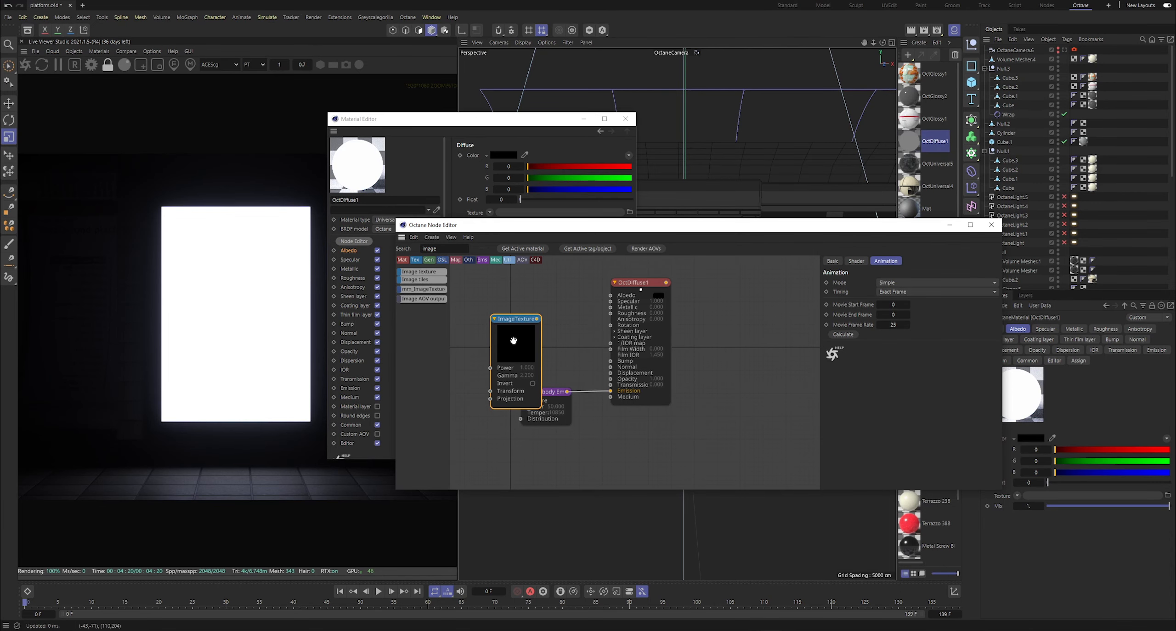
left_click(856, 261)
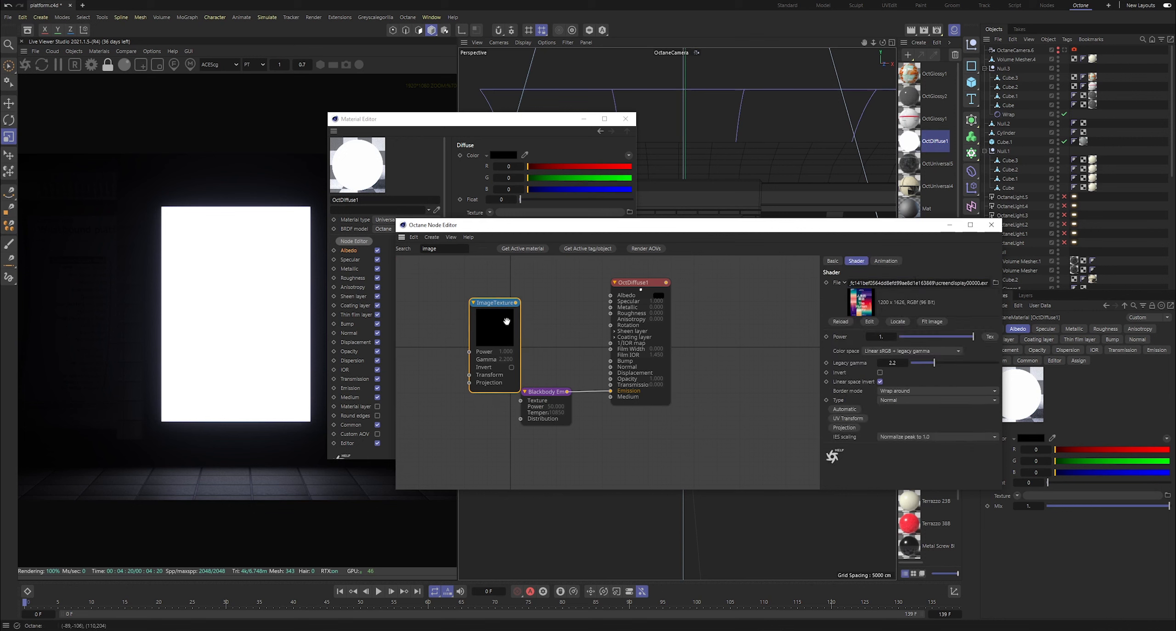
left_click_drag(506, 321, 453, 314)
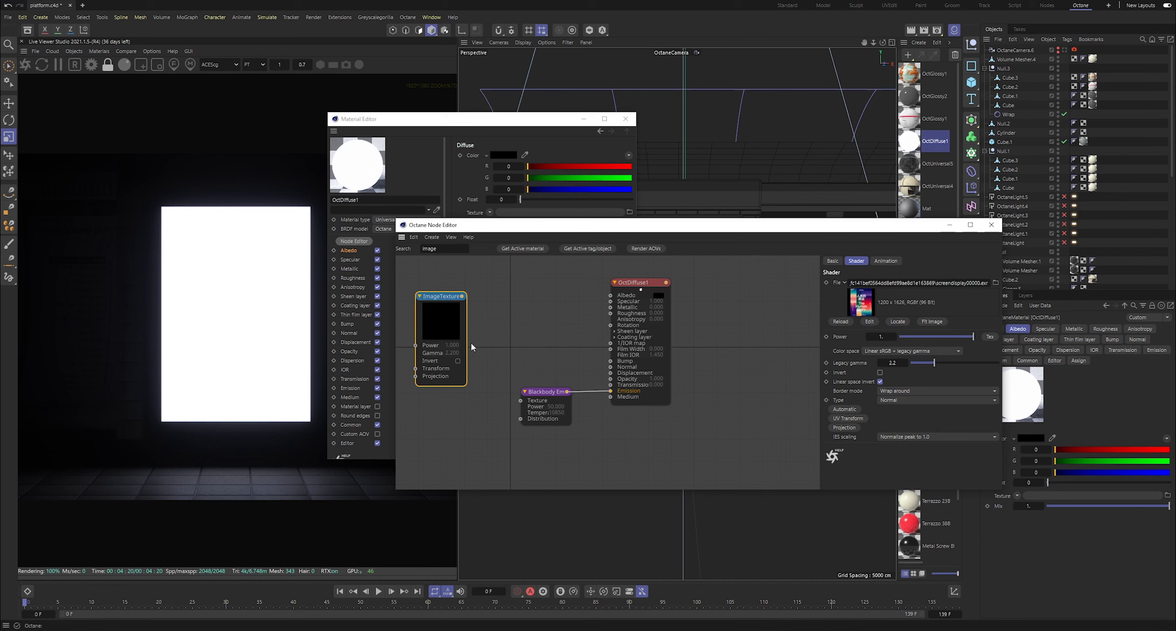
Step: Reload the image texture node's file and reposition the node beside the Blackbody Emission node
mouse_move(446, 337)
left_mouse_down()
mouse_move(487, 335)
mouse_move(448, 351)
left_mouse_up()
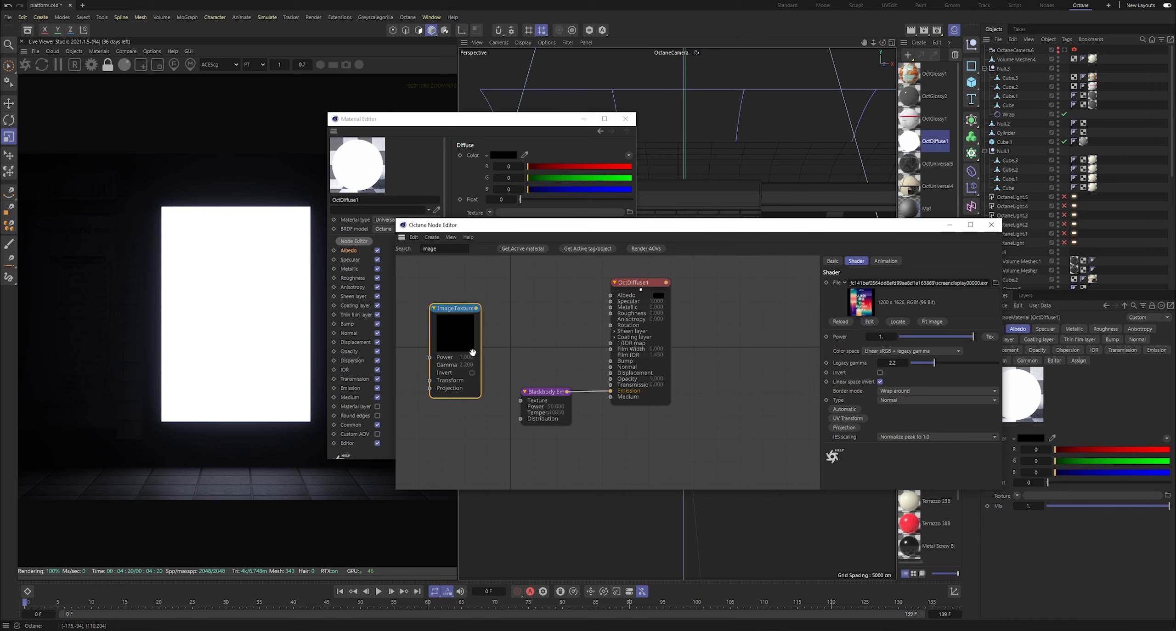
left_click(841, 322)
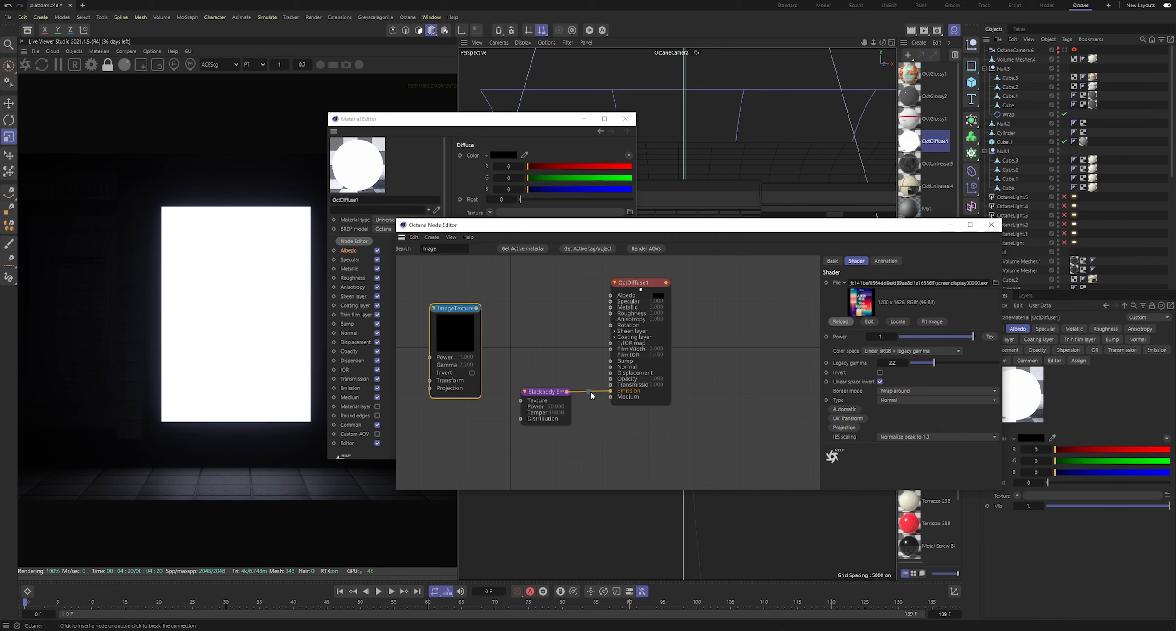
left_click_drag(466, 339, 459, 380)
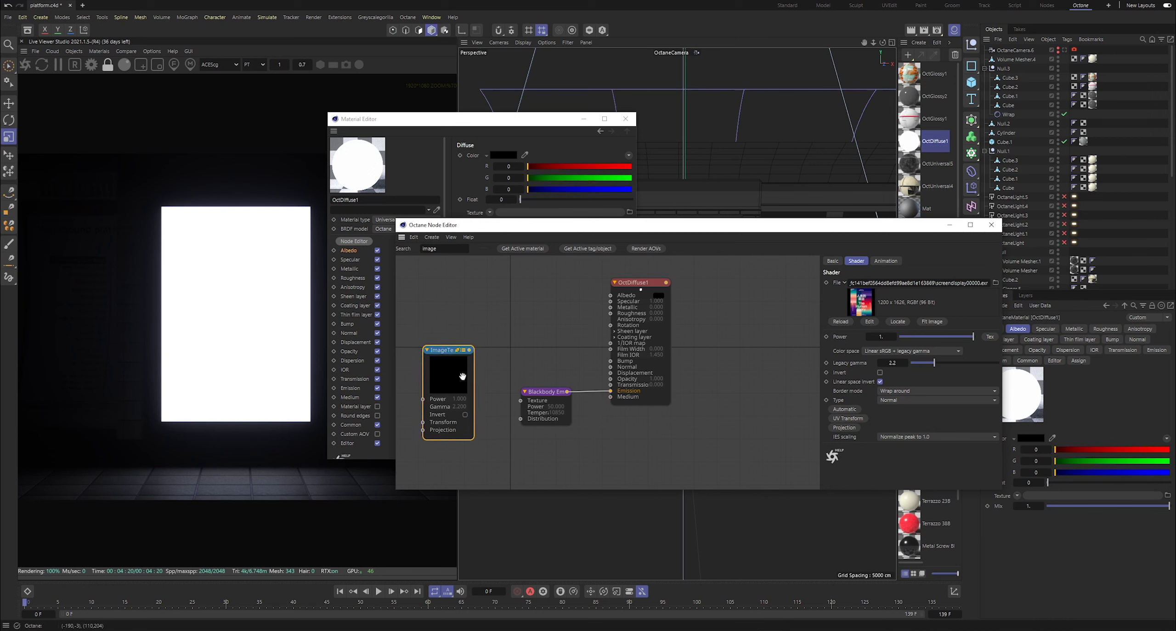
Step: Set the image texture's movie frame rate to 30, keeping Simple mode and Exact Frame timing
left_click(878, 262)
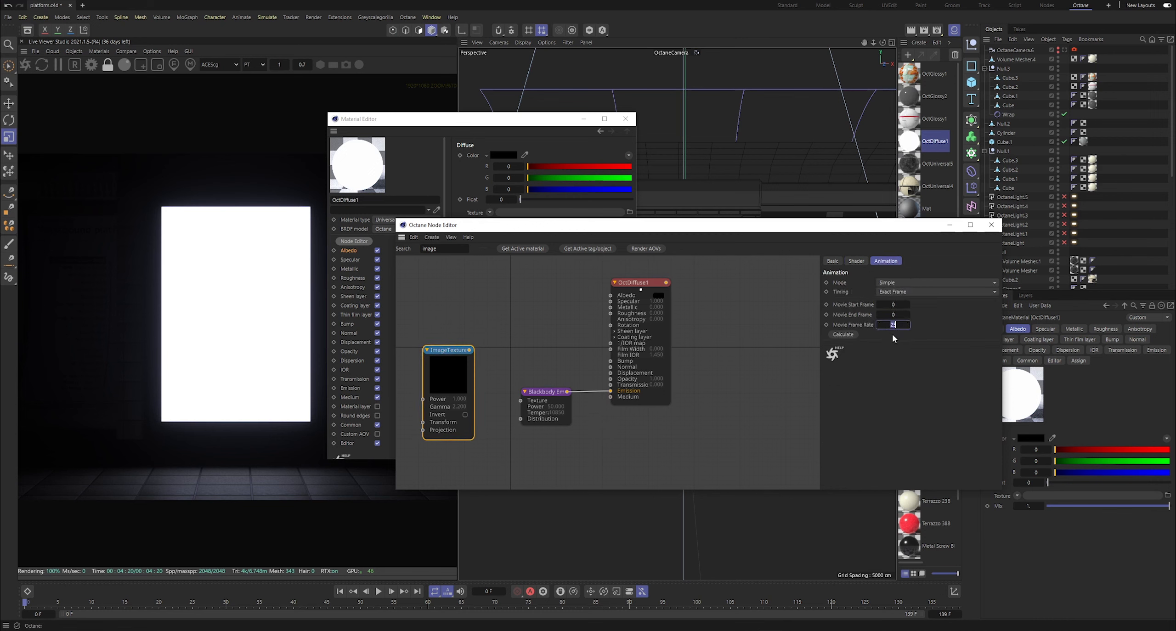
type("30")
double_click(897, 315)
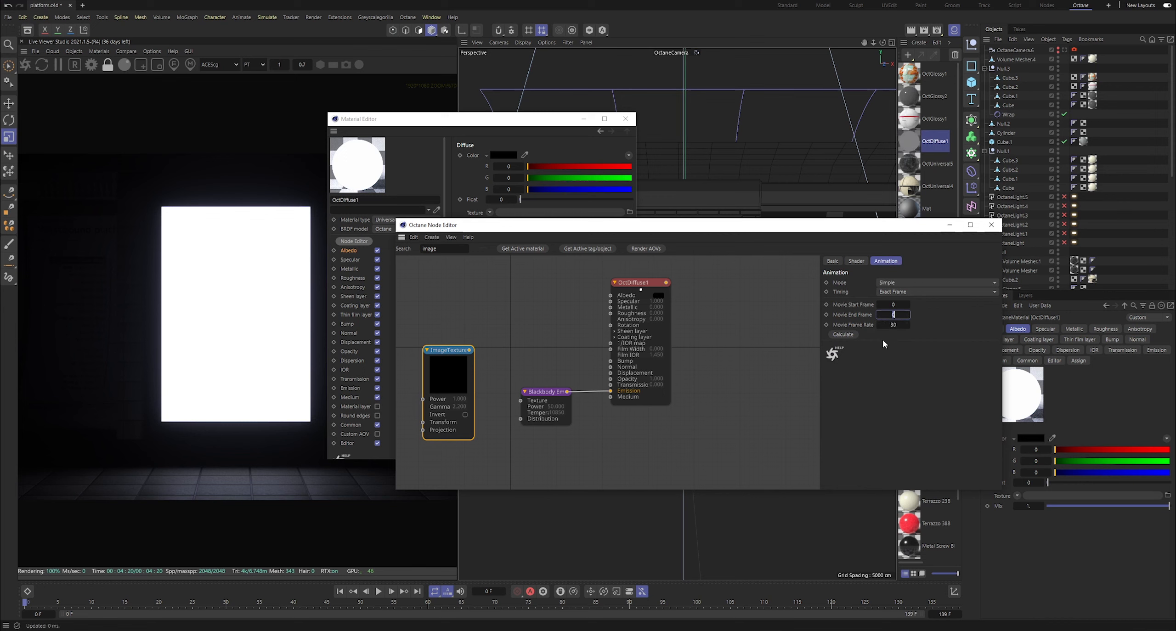
left_click(900, 282)
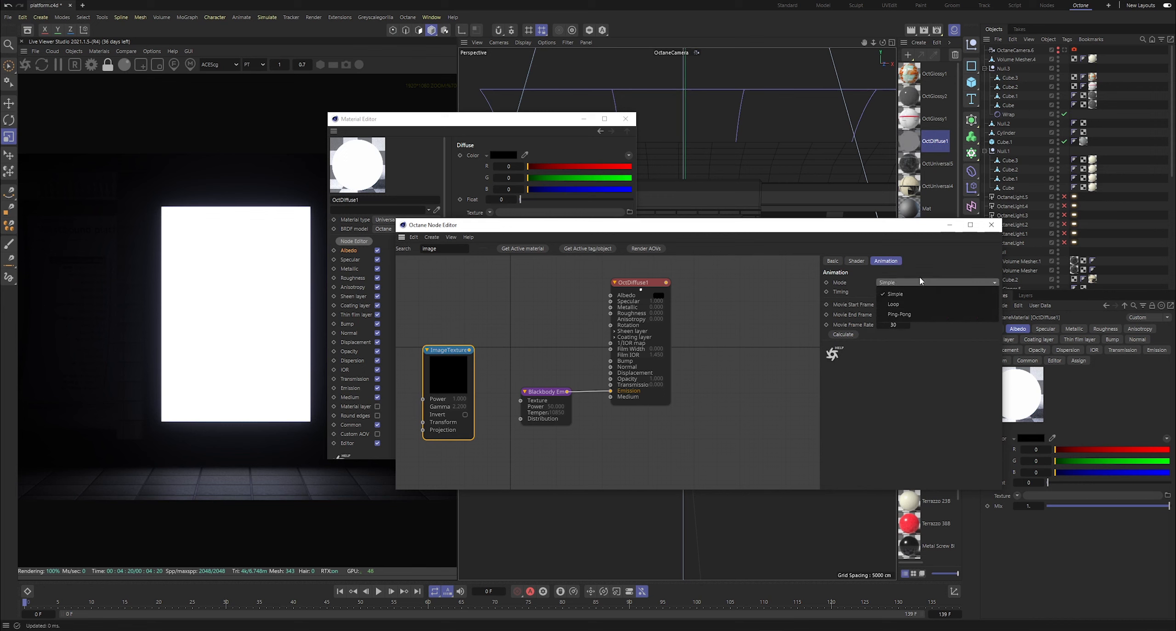
left_click(895, 293)
left_click(896, 291)
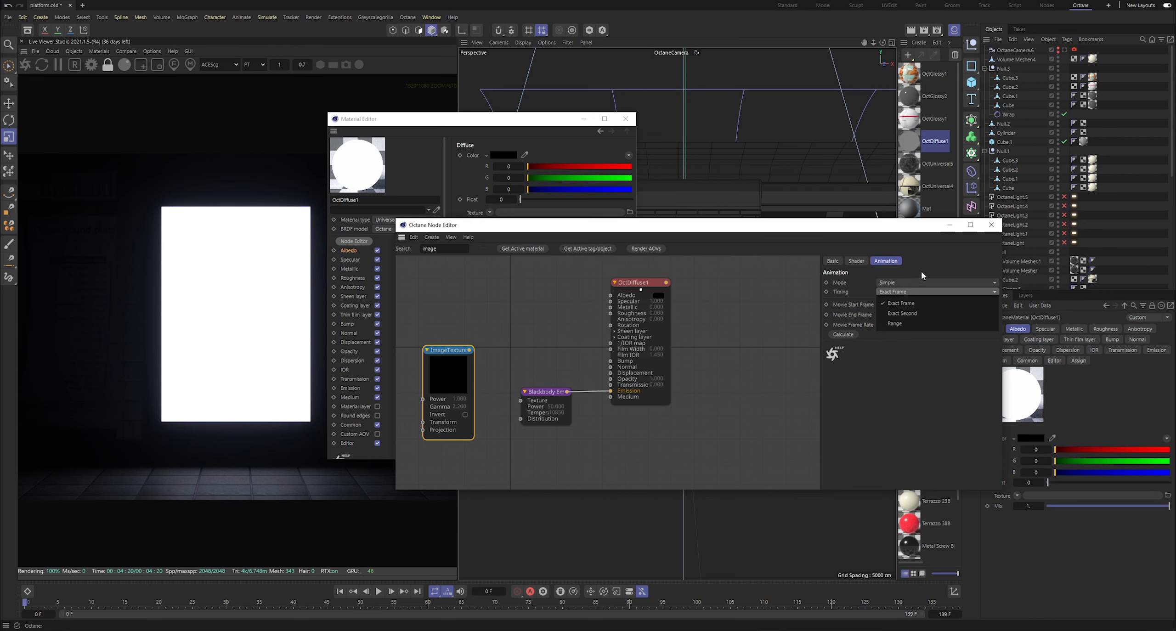
left_click(914, 303)
Step: Connect the image texture node's output to the Texture input of the Blackbody Emission node and select the emission node
left_click(854, 261)
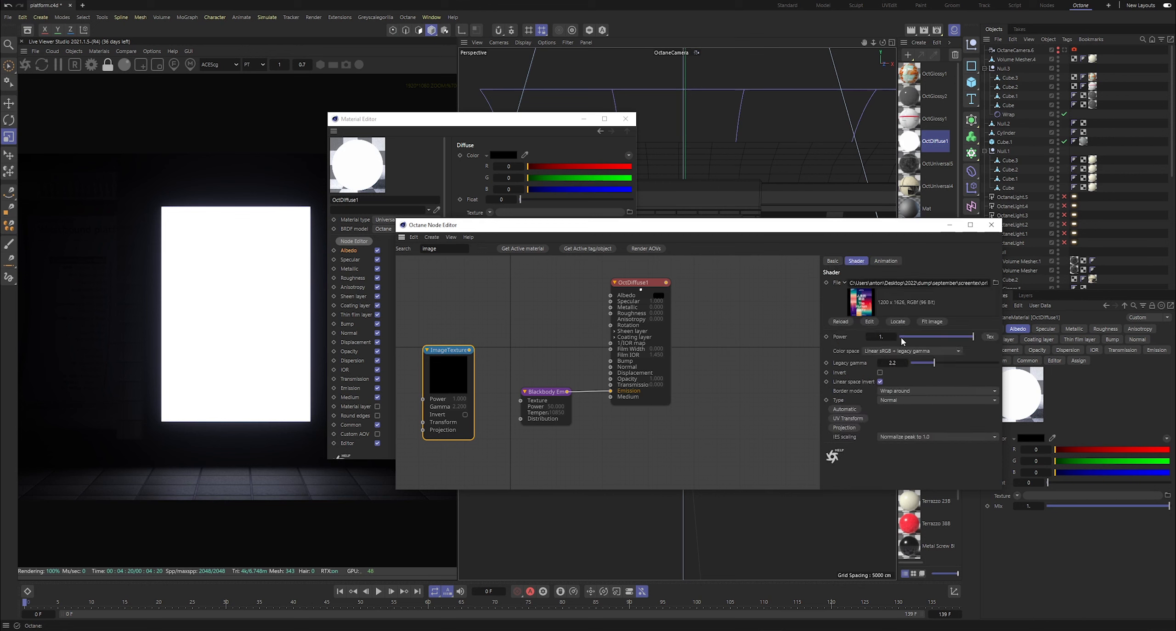
left_click_drag(467, 373, 460, 361)
middle_click_drag(498, 353, 517, 332)
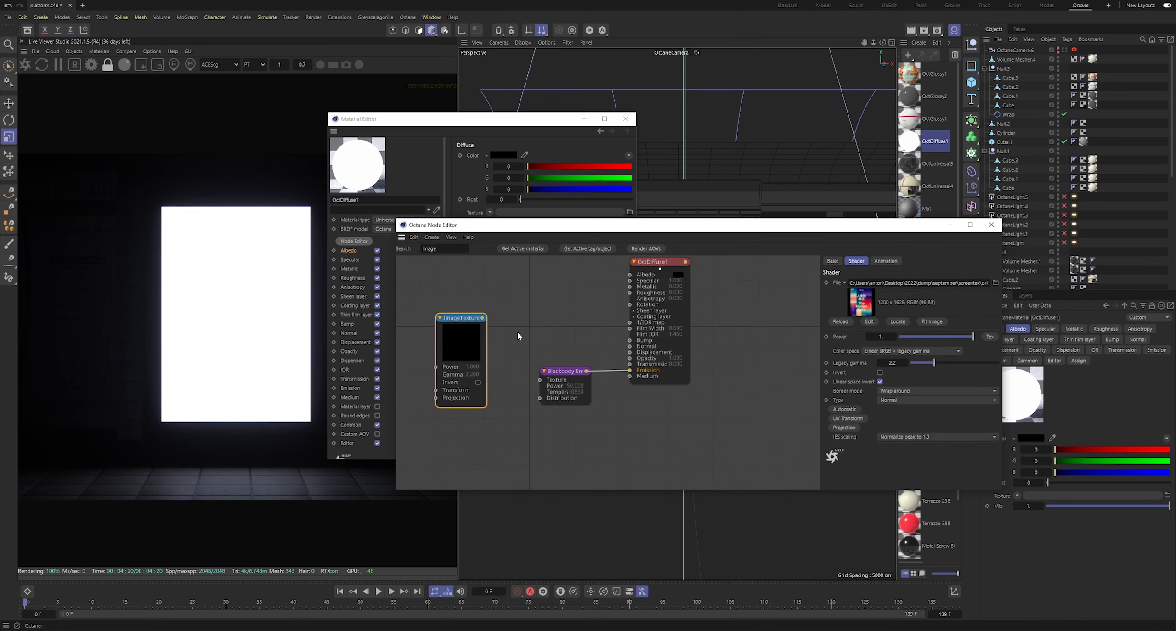
left_click_drag(482, 318, 540, 380)
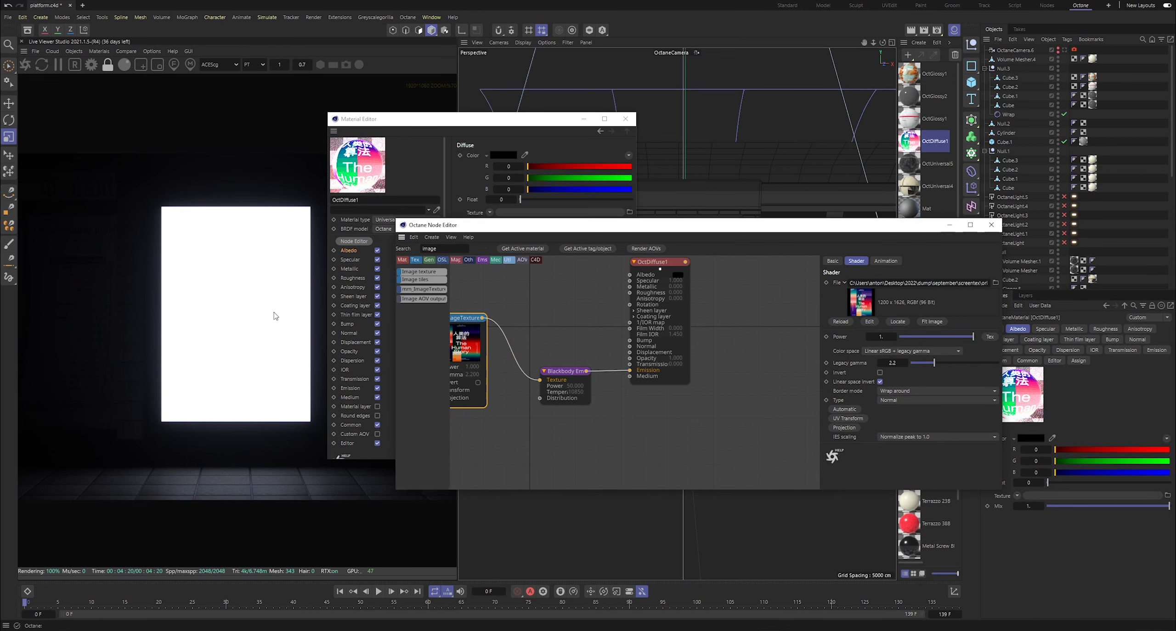
left_click(574, 378)
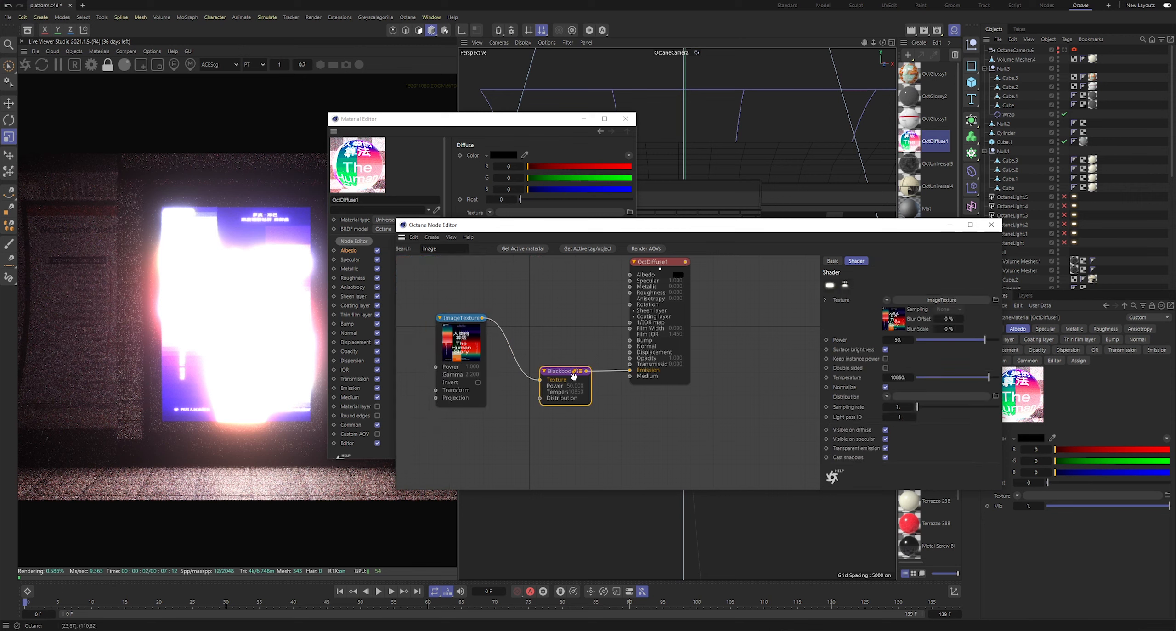
Step: Close the material and node editors and disable post processing on the OctaneCamera's camera tag
left_click(625, 119)
left_click(991, 225)
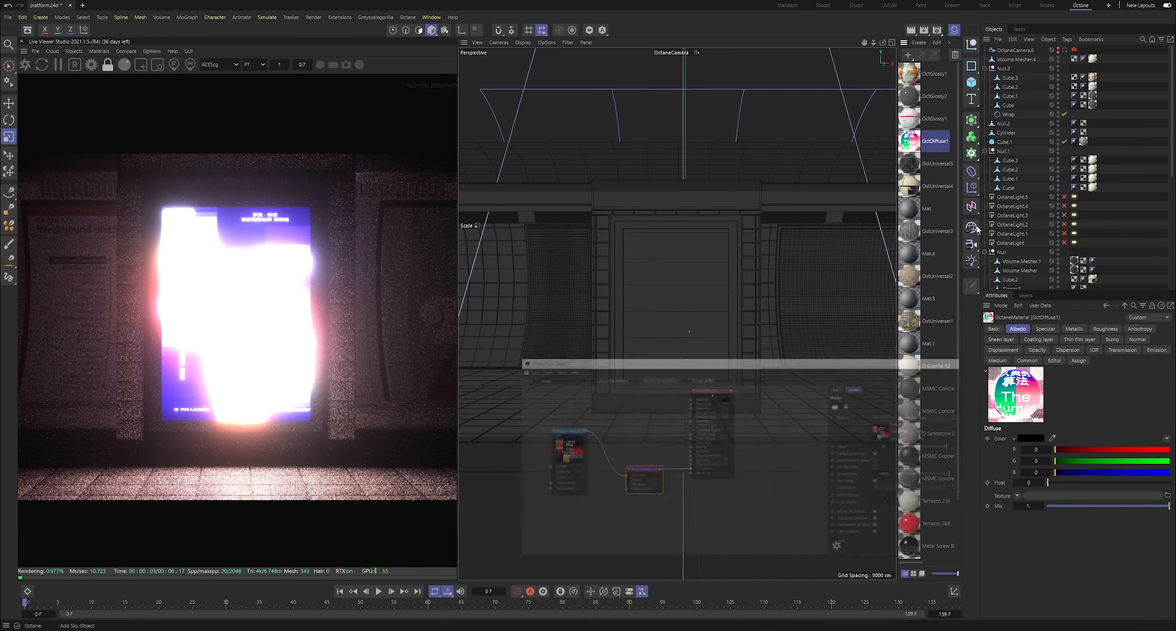
scroll(1085, 244, "down", 6)
left_click(1074, 257)
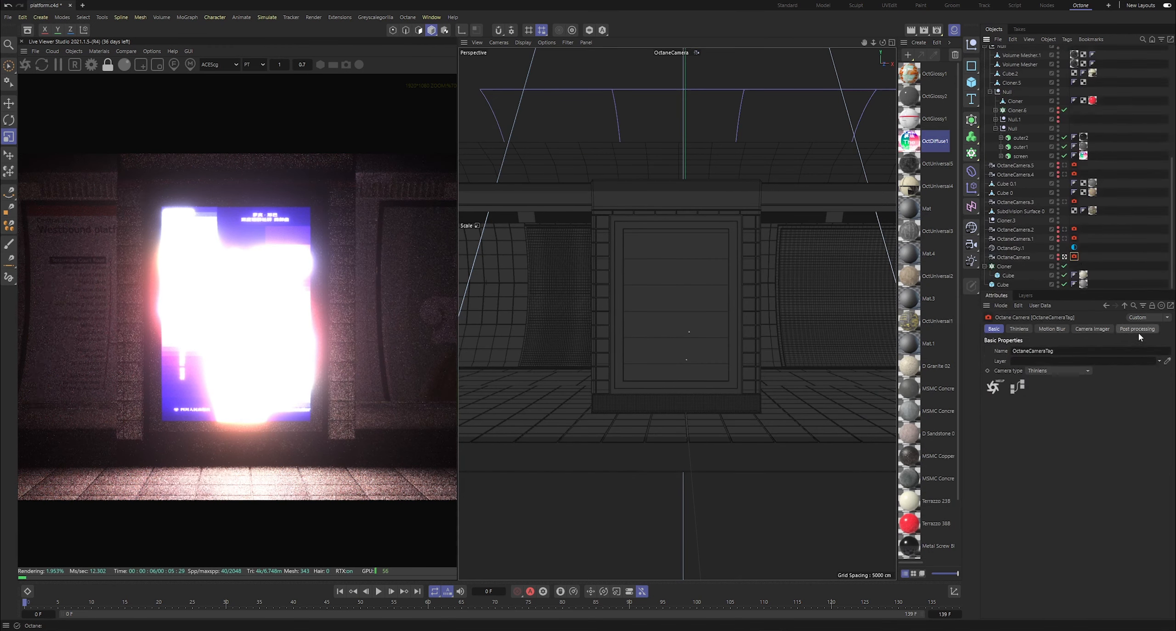
left_click(1137, 329)
left_click(1014, 360)
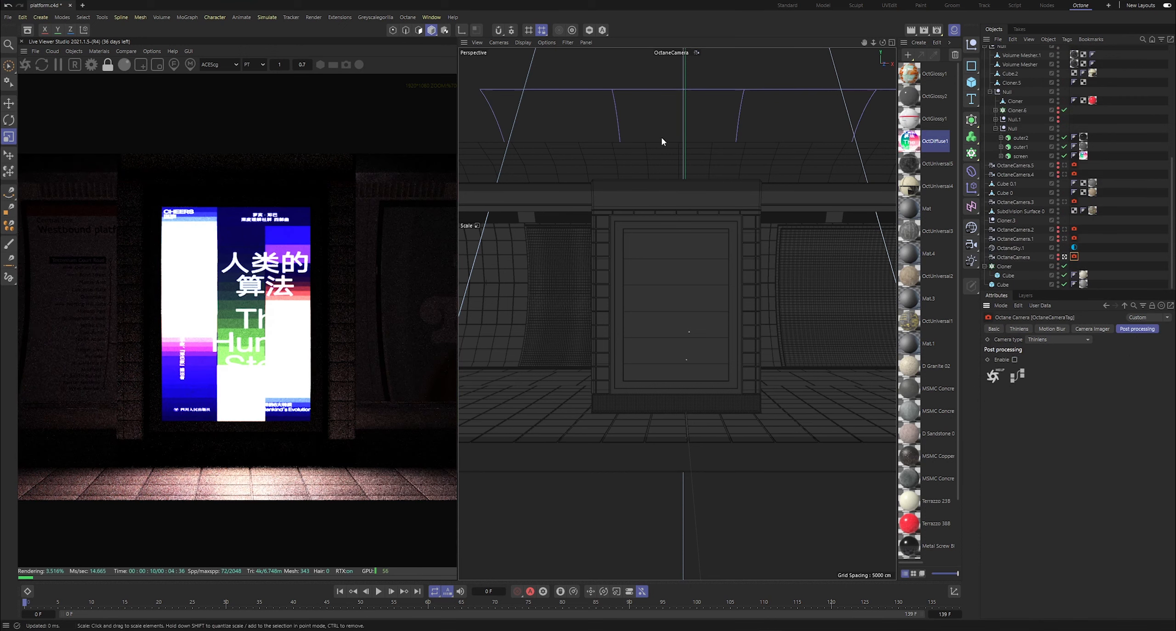
Step: Reopen the OctDiffuse1 material's node graph and set the Blackbody Emission power to 10
double_click(908, 141)
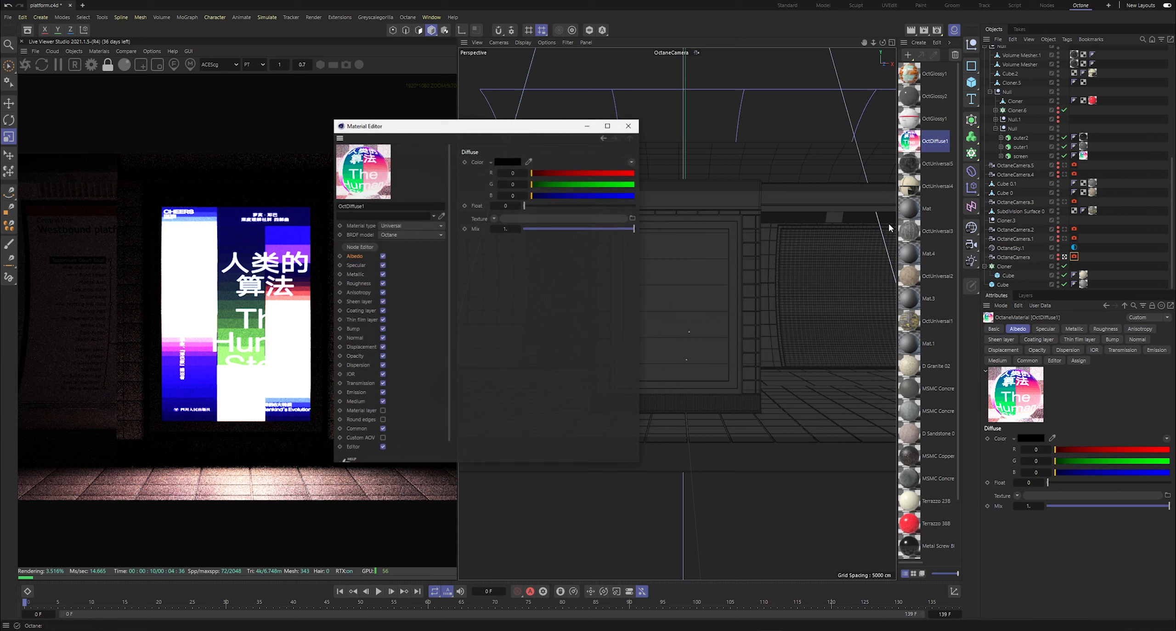
left_click(360, 241)
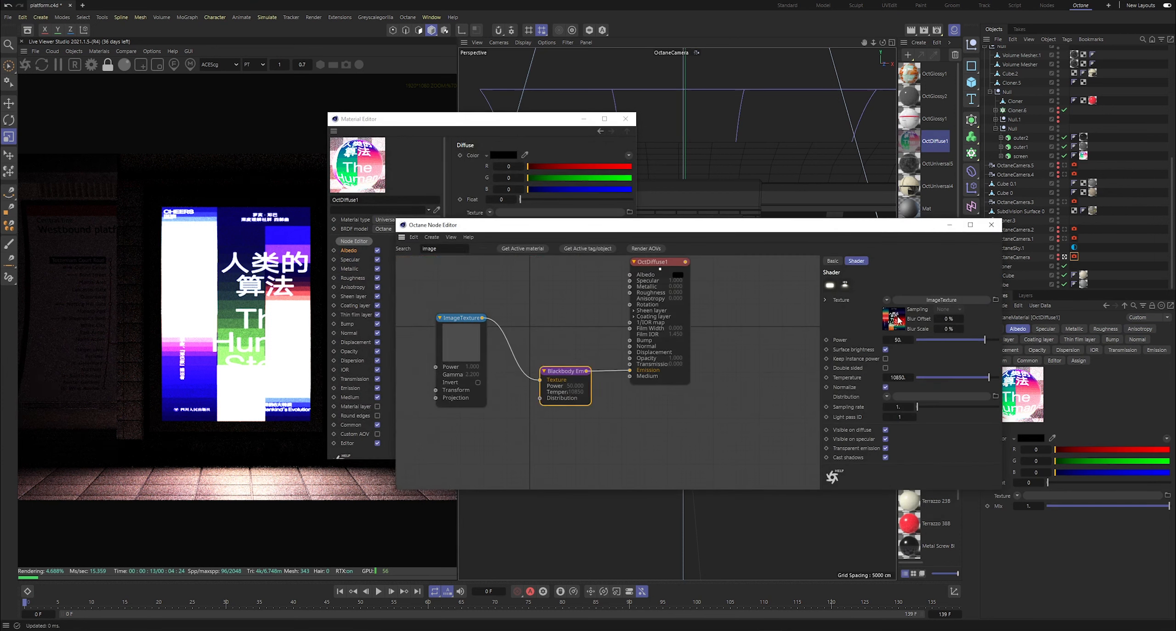
left_click(898, 340)
type("10")
key("Return")
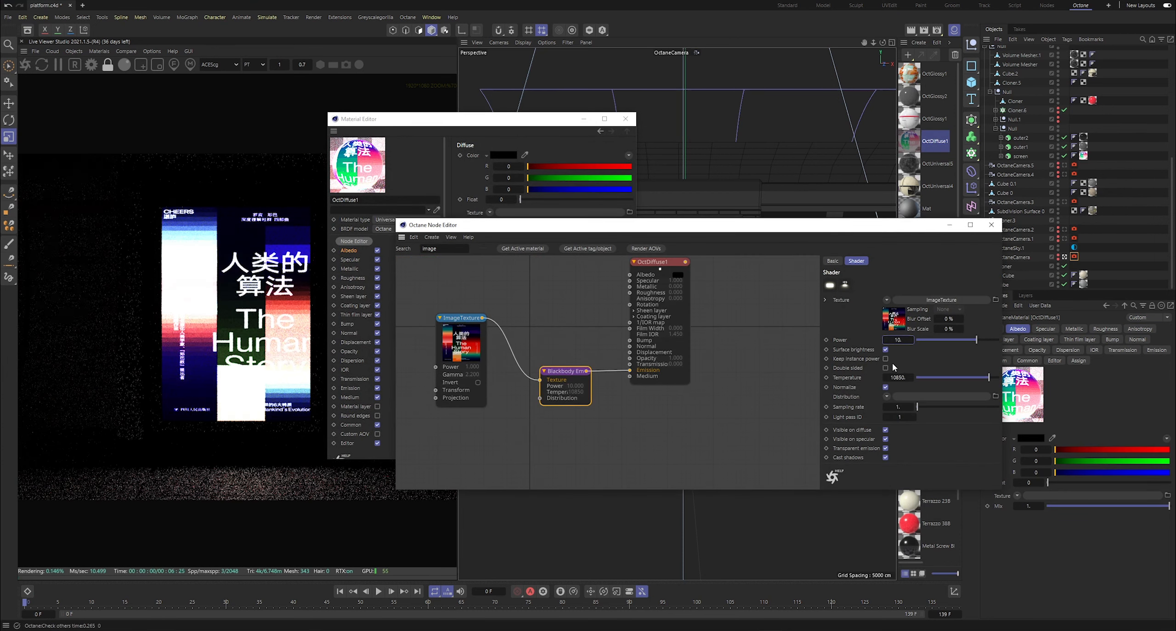
Step: Try Blackbody Emission powers of 1, 5 and 2 to compare the screen's brightness in the live render
left_click(897, 340)
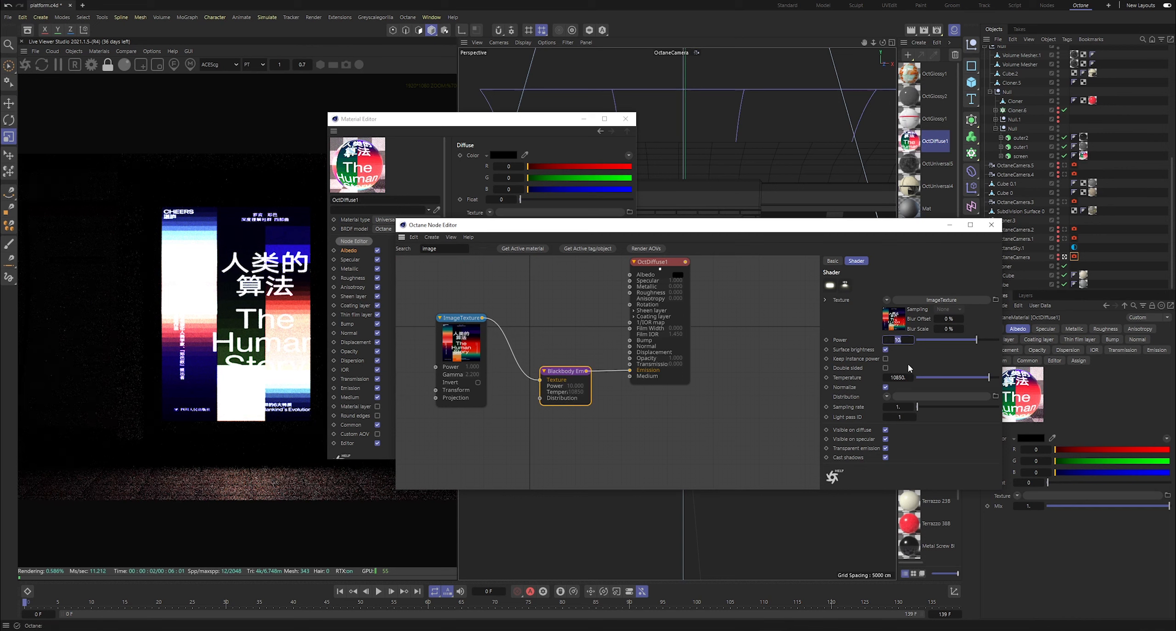
type("1")
key("Return")
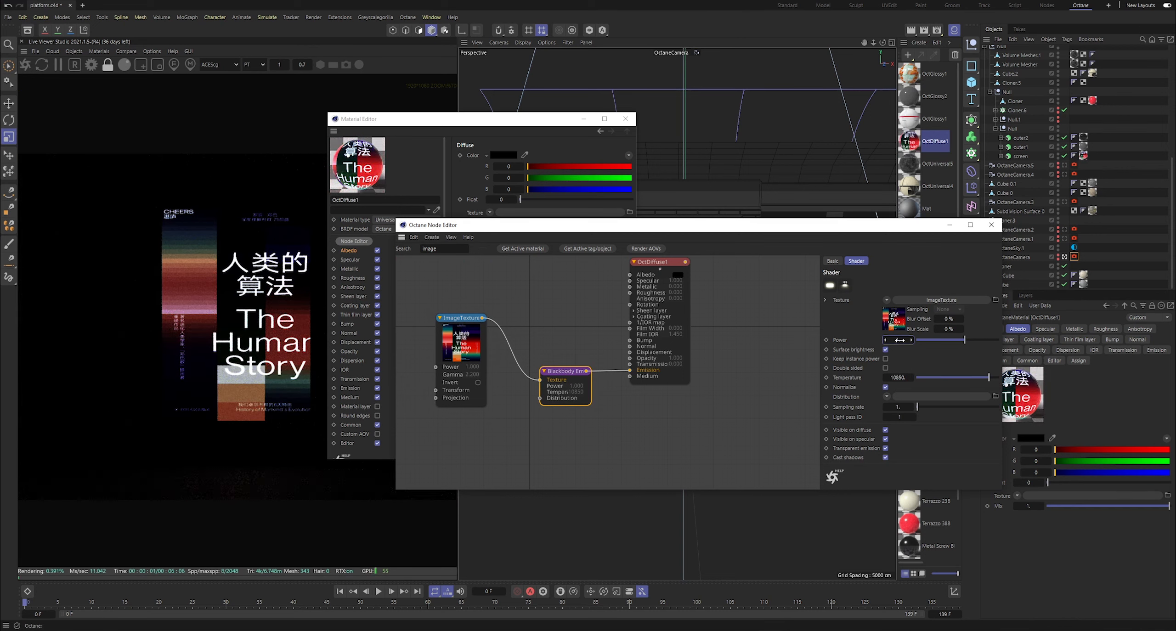
type("5")
key("Return")
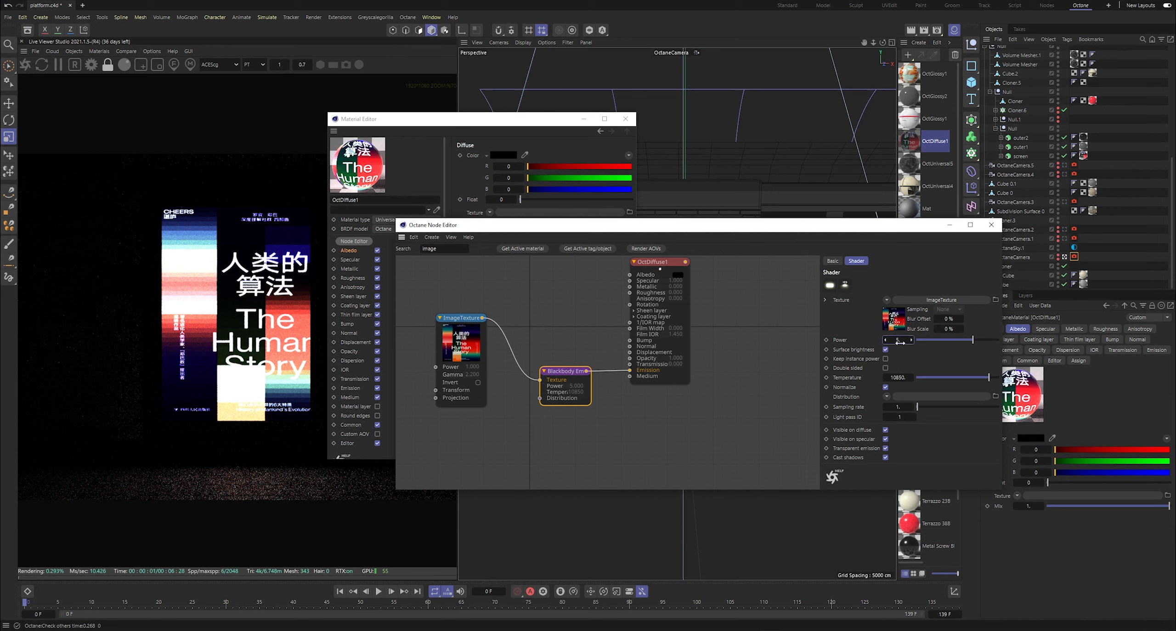
type("2")
key("Return")
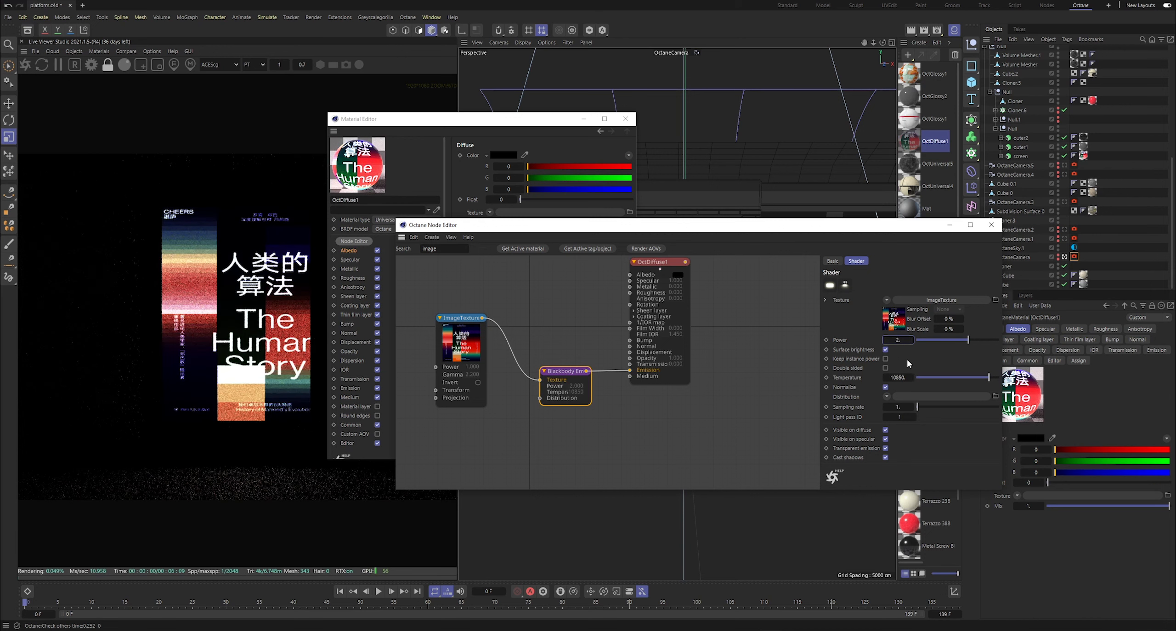
Step: Turn off Surface brightness on the Blackbody Emission node and try powers of 5 and 10
left_click(885, 350)
double_click(898, 340)
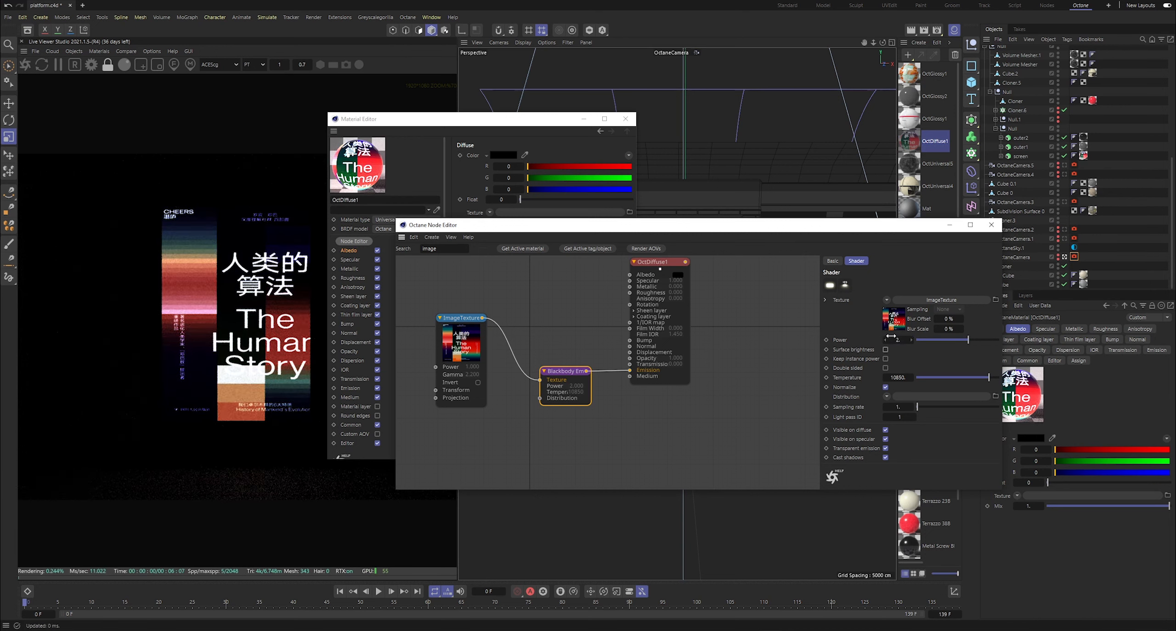
type("5")
key("Return")
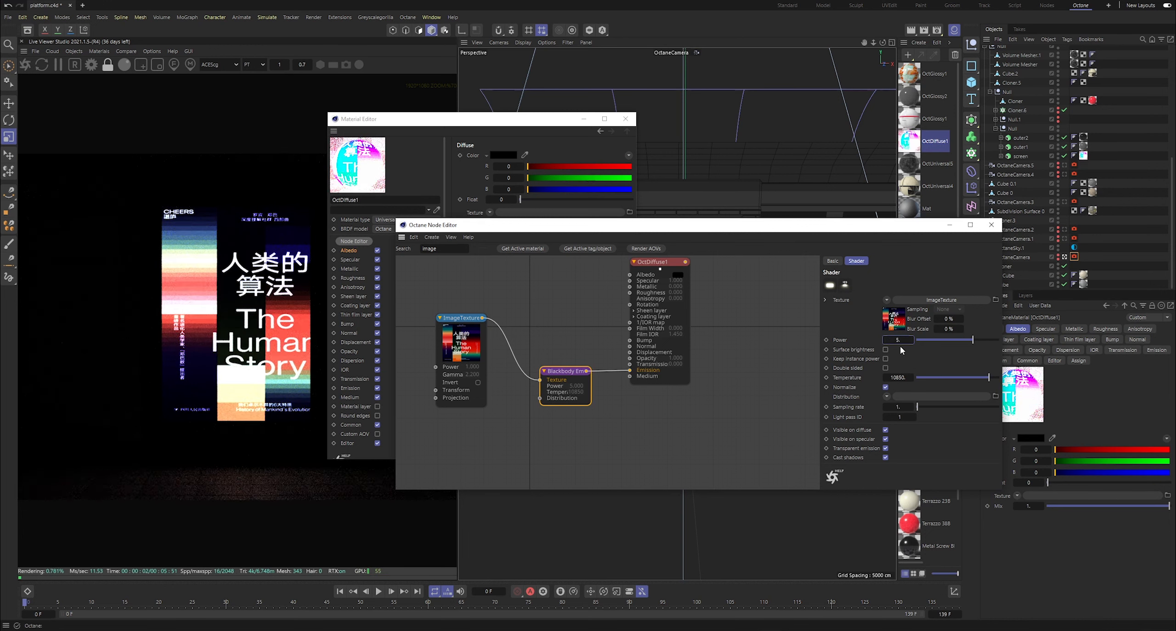
type("10")
Step: Lower the Blackbody Emission temperature to about 6052 and turn off Normalize, using a power of 50
left_click_drag(988, 378, 955, 380)
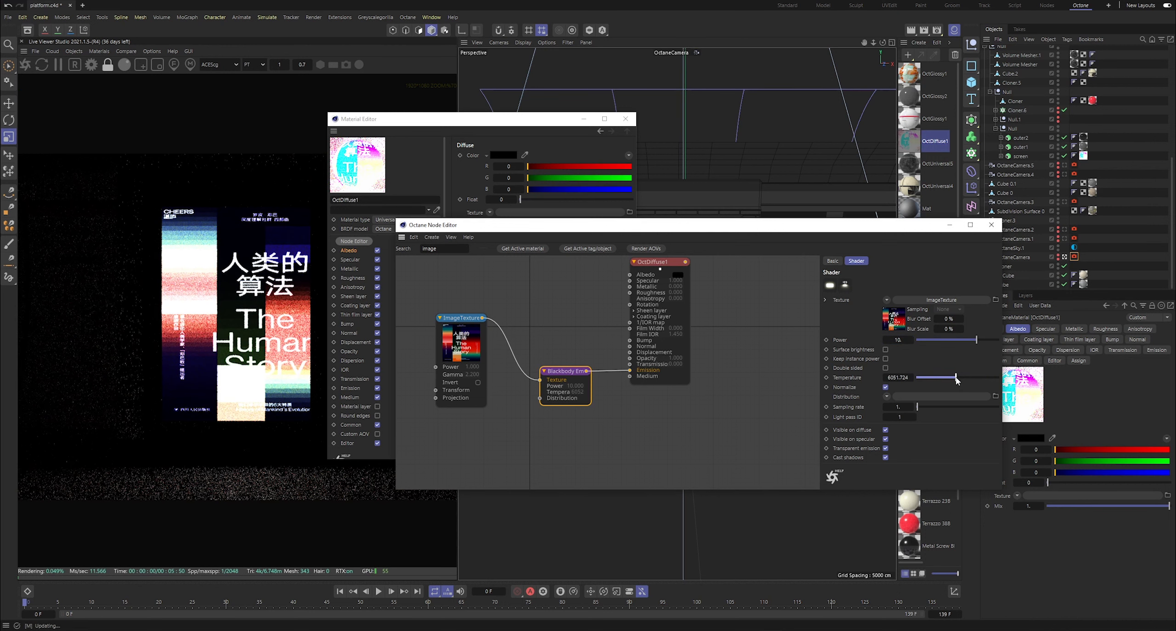
left_click(886, 388)
left_click(886, 388)
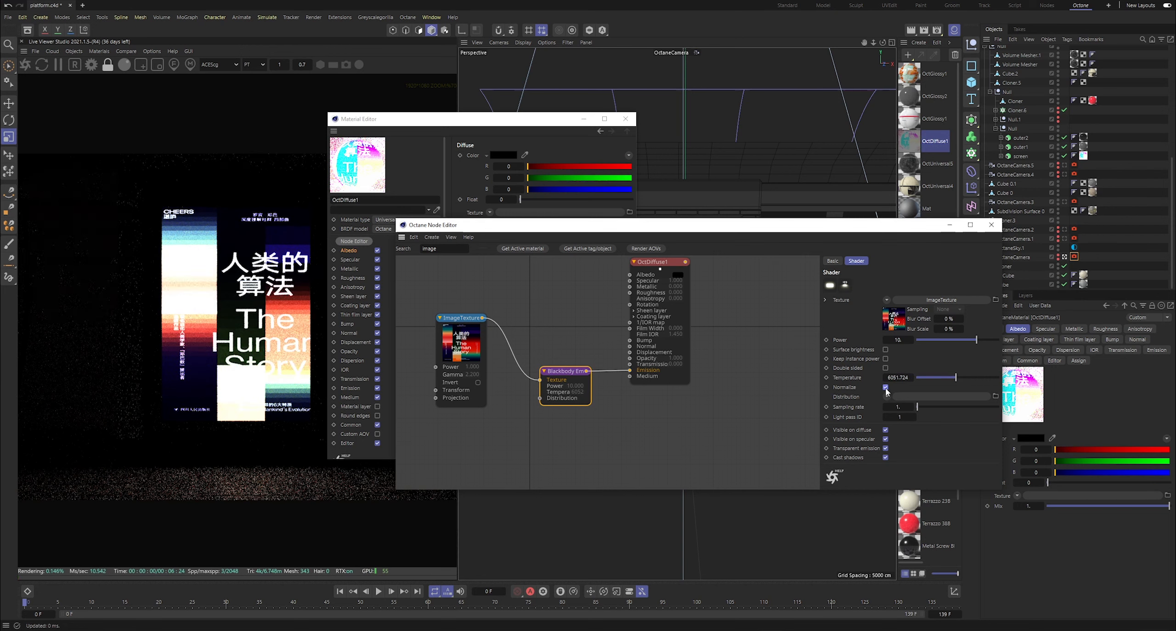
left_click(886, 388)
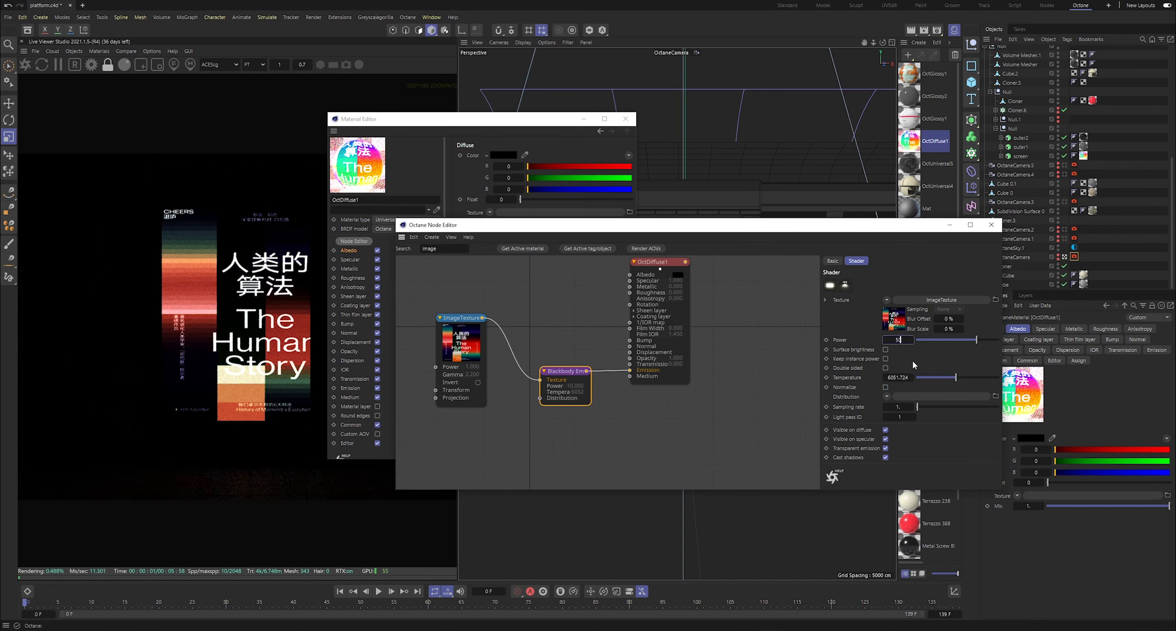
type("50")
key("Return")
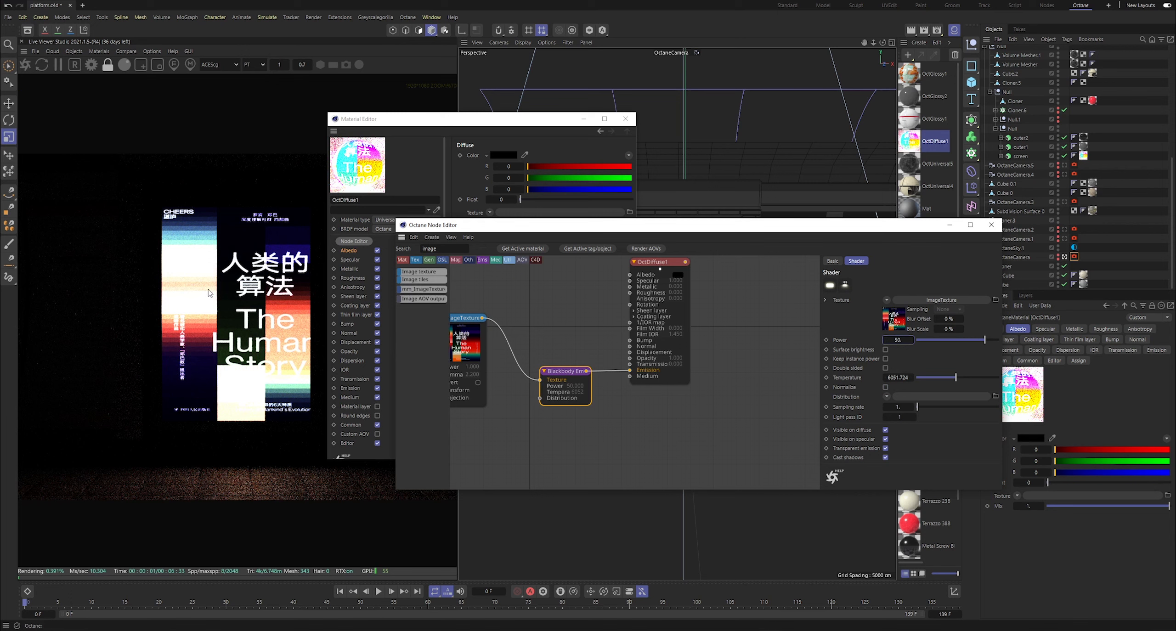
Step: Compare the live render of the poster screen in the LDR display mode against the ACES display mode
scroll(229, 312, "up", 5)
scroll(254, 333, "down", 4)
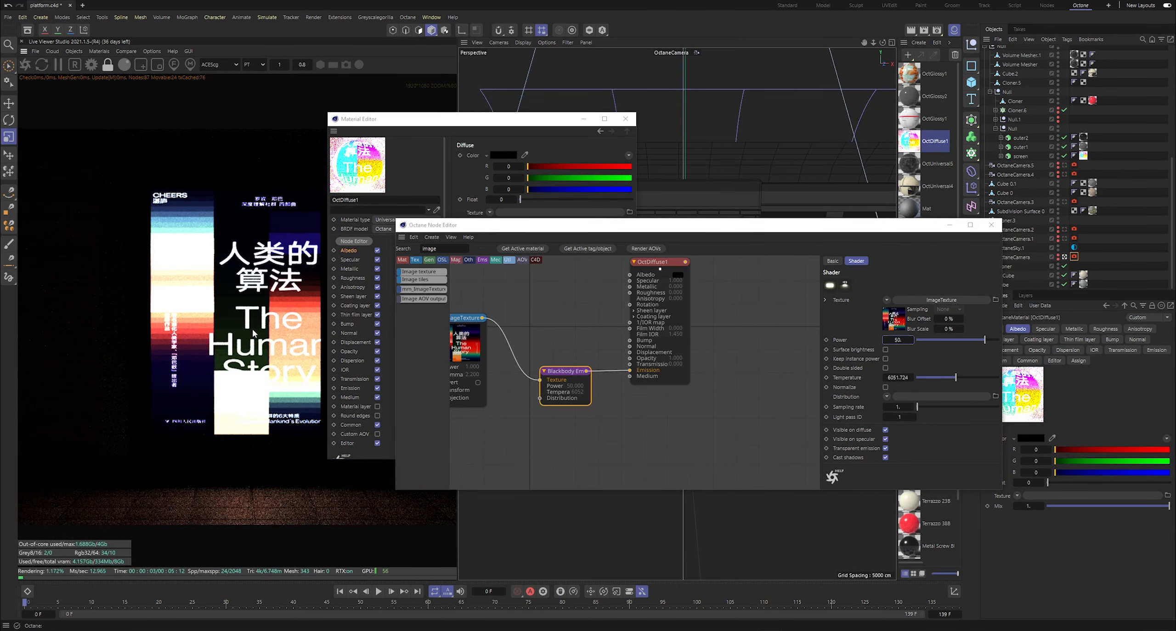
left_click(224, 67)
left_click(217, 93)
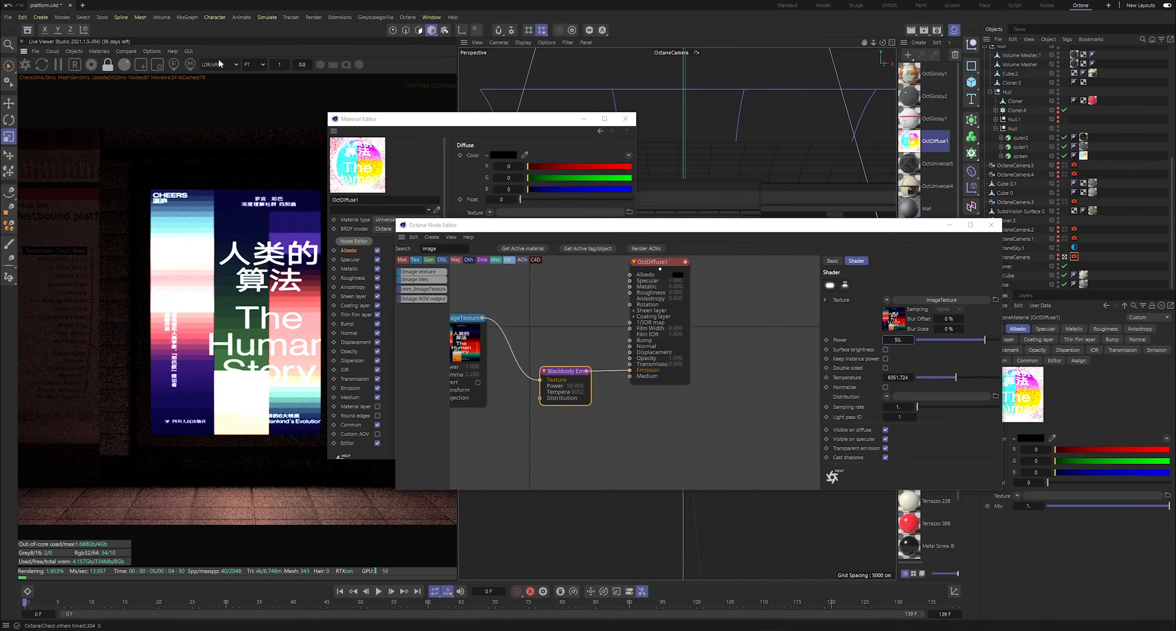
left_click(221, 66)
left_click(216, 133)
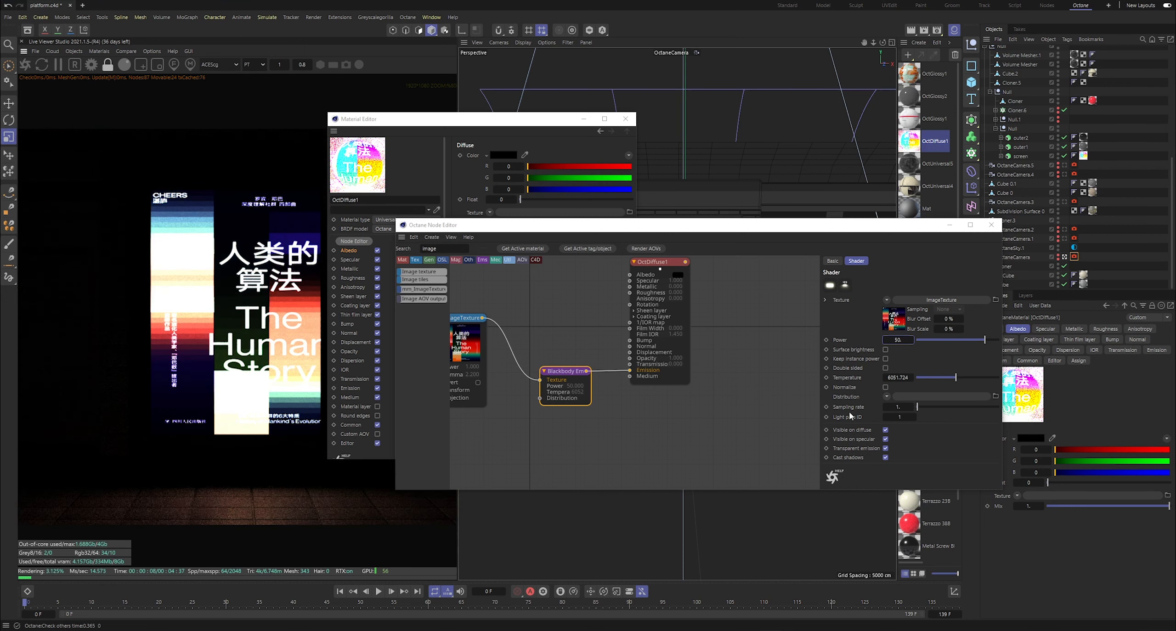
Step: Lower the Blackbody Emission temperature to about 4267 and raise its power to 100
left_click(939, 379)
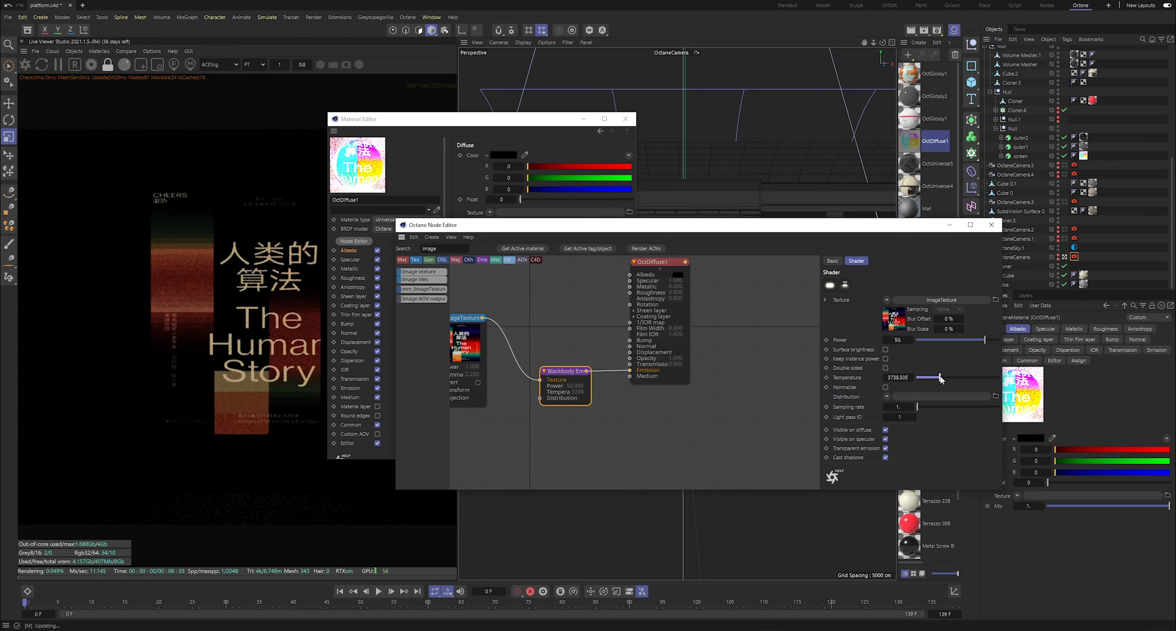
left_click_drag(940, 376, 943, 377)
double_click(899, 340)
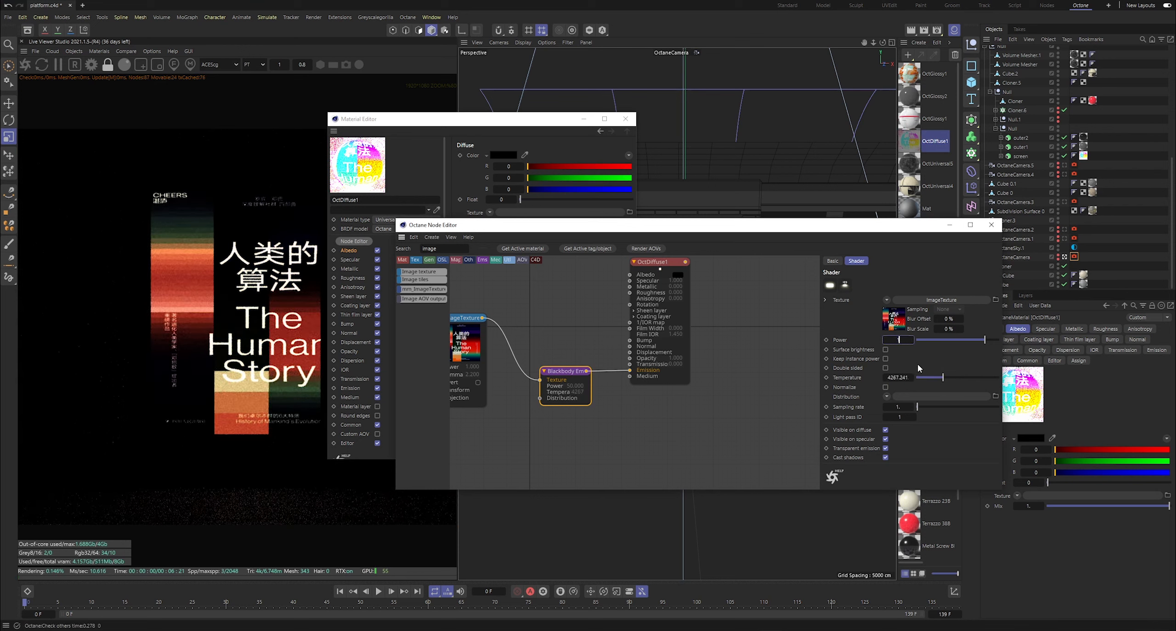
type("100")
key("Return")
Step: Set the Blackbody Emission temperature to about 3739 and turn Surface brightness back on
left_click(931, 377)
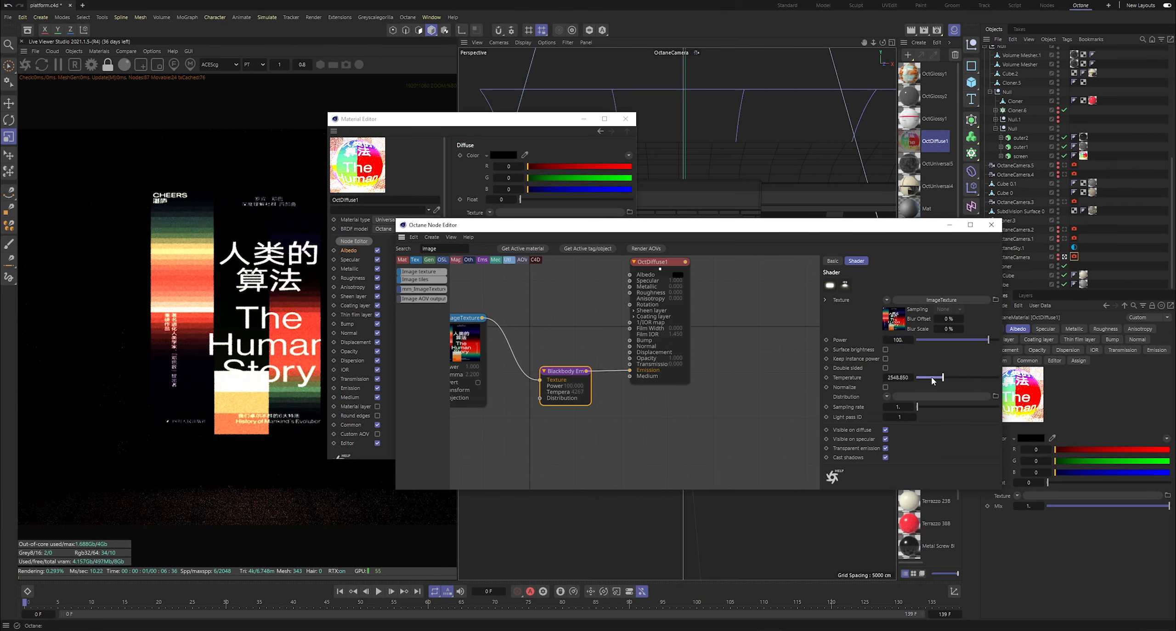
left_click_drag(931, 379, 940, 380)
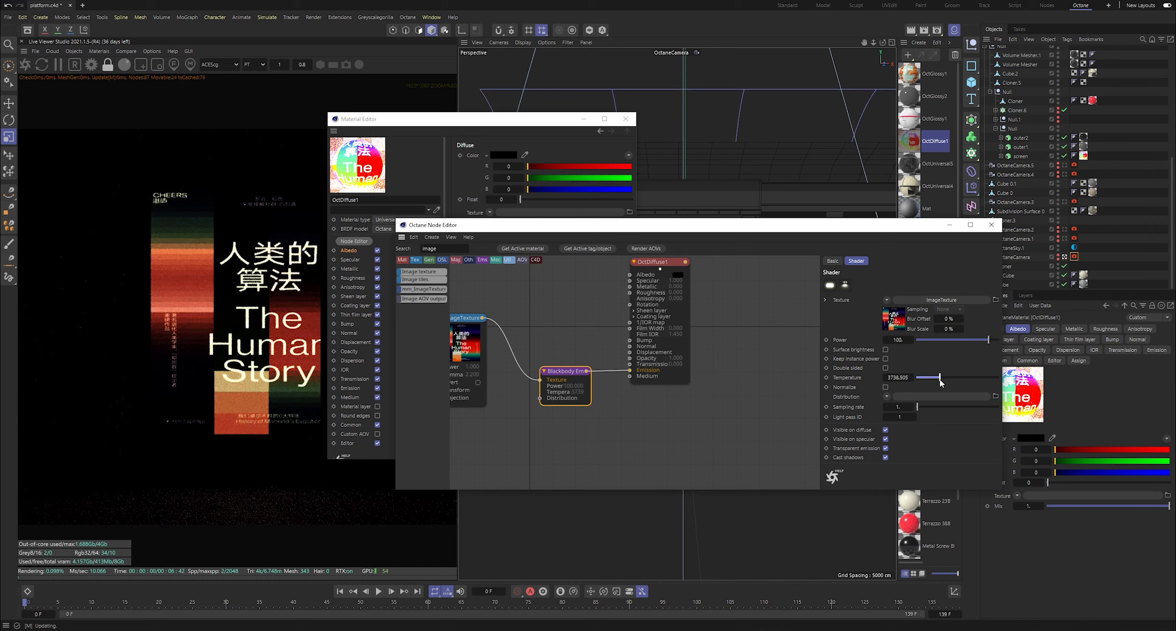
left_click(886, 350)
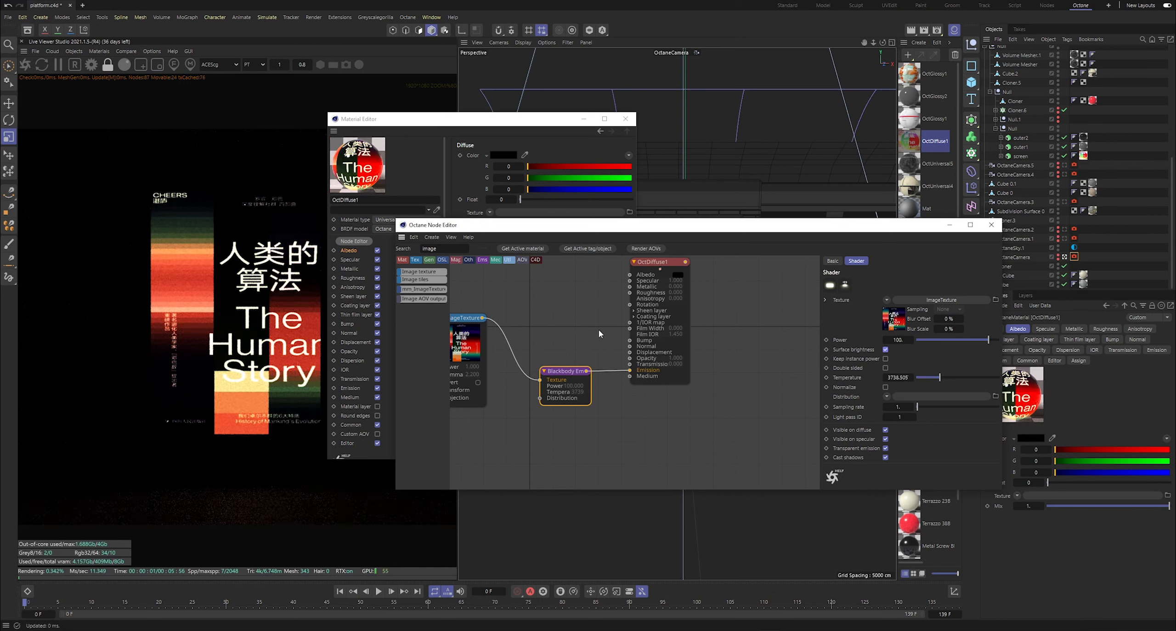
Step: Raise the Blackbody Emission power to 200 and further to 300
scroll(247, 348, "down", 2)
scroll(247, 348, "up", 1)
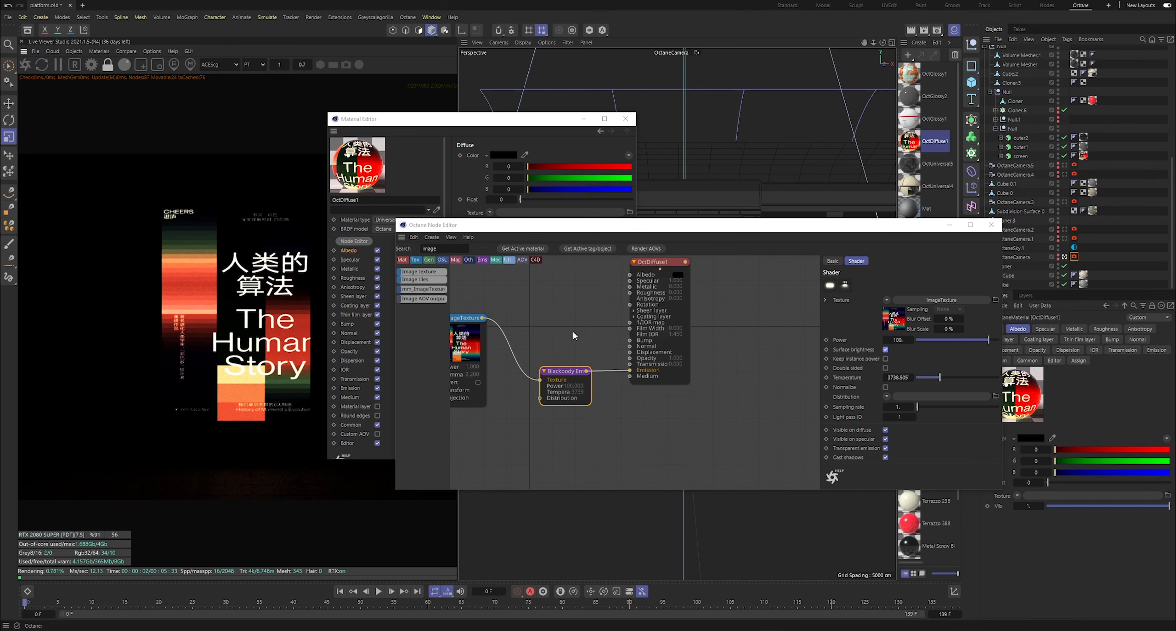
type("200")
key("Return")
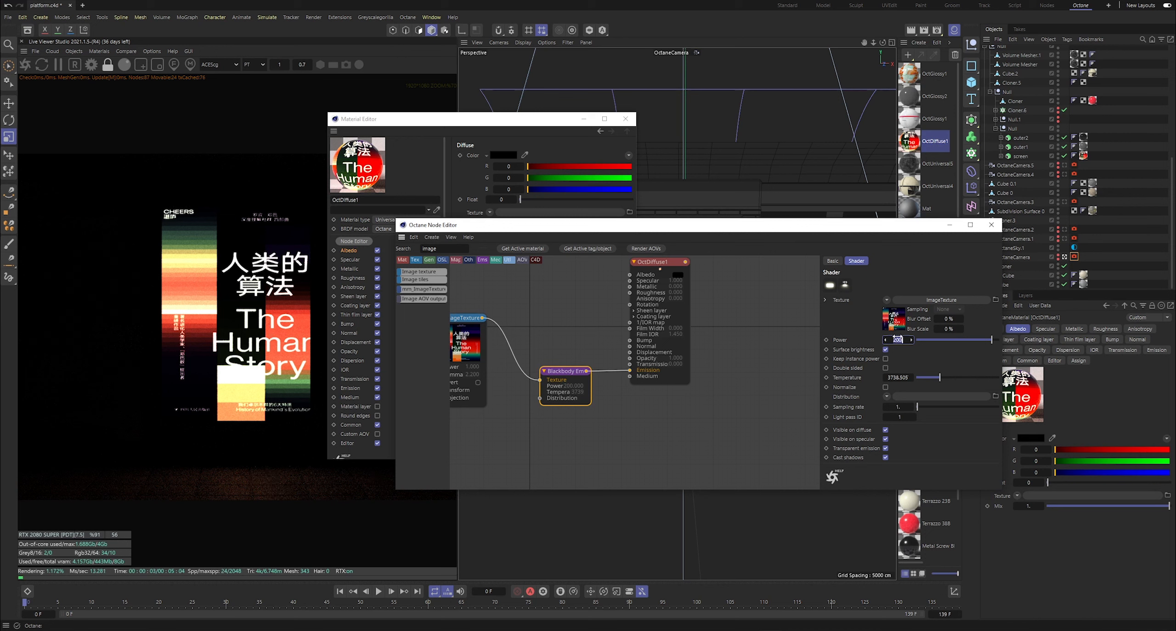
type("300")
key("Return")
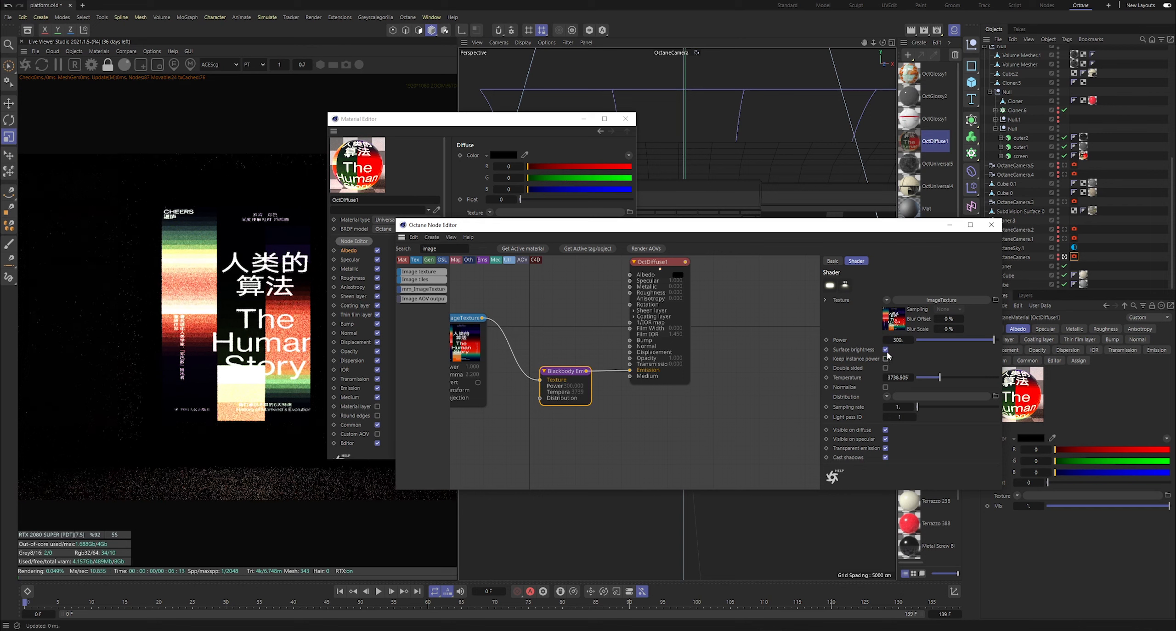
Step: Add a UV transform to the poster's ImageTexture and reduce its X scale to about 0.88
middle_click_drag(528, 294, 574, 307)
left_click(516, 351)
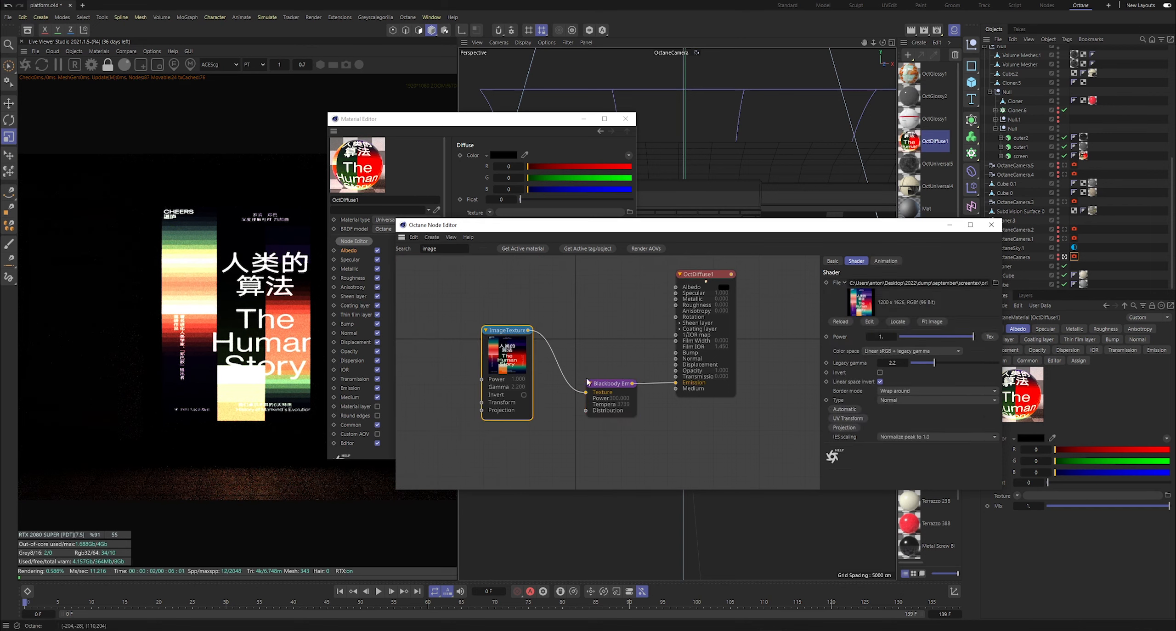
left_click(849, 419)
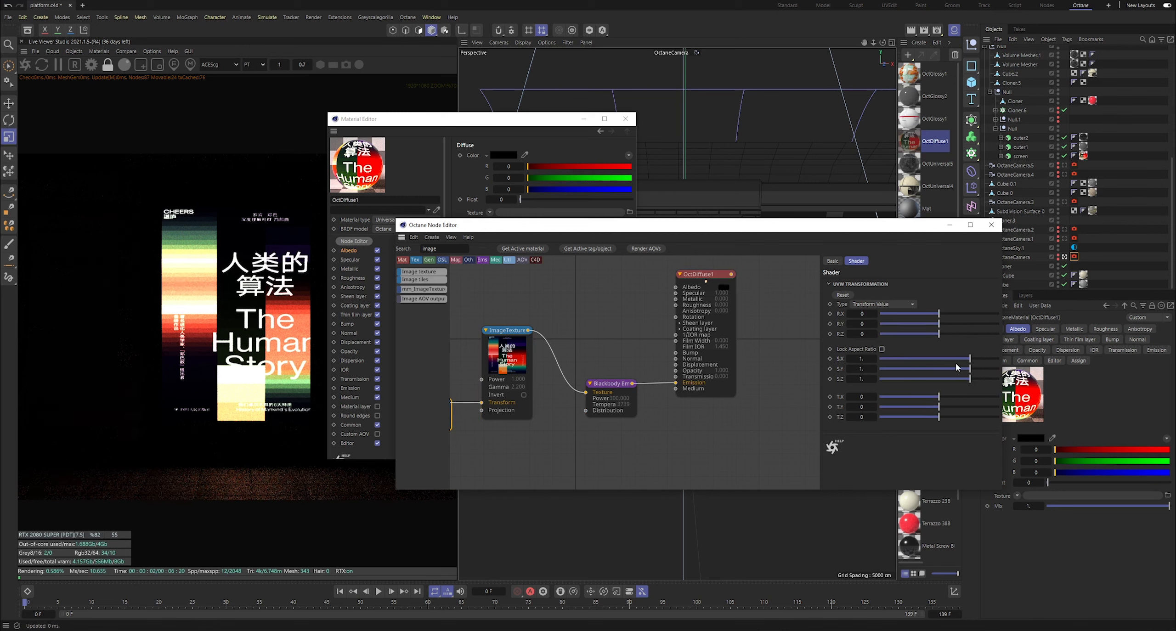
left_click_drag(970, 359, 968, 361)
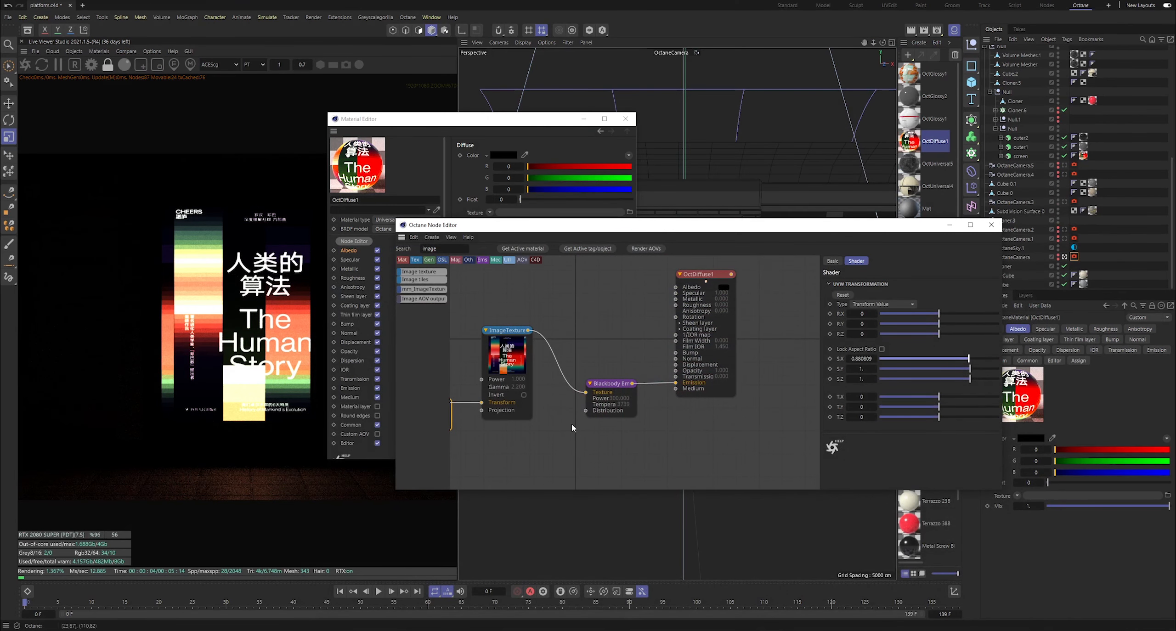
Step: Try rotating the poster texture through the transform's rotation values and undo the changes
left_click_drag(937, 313, 945, 314)
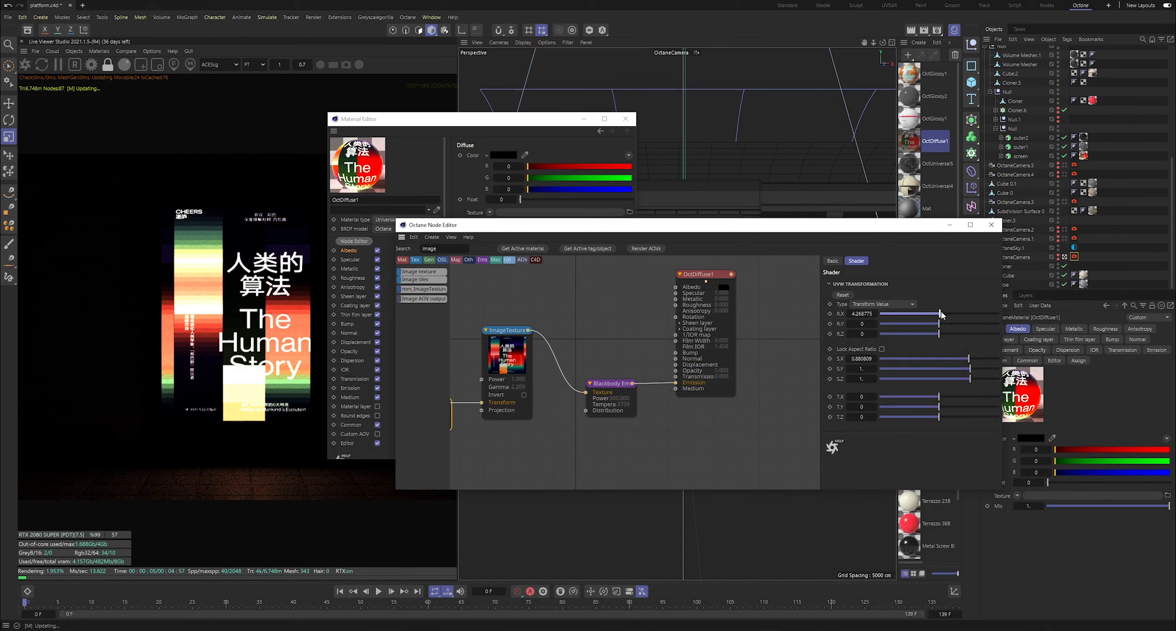
key("ctrl+z")
left_click_drag(939, 324, 940, 333)
key("ctrl+z")
key("ctrl+z")
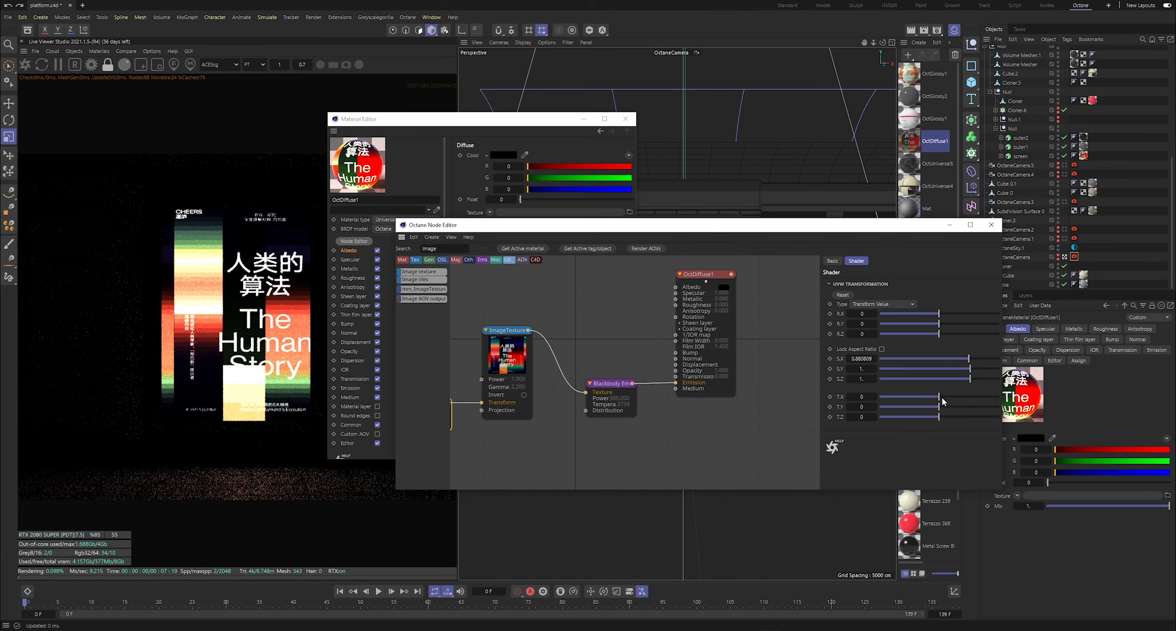
Step: Set the texture transform's X translation to about -0.13 and X scale to about 0.82, and save the scene
left_click_drag(938, 397, 932, 397)
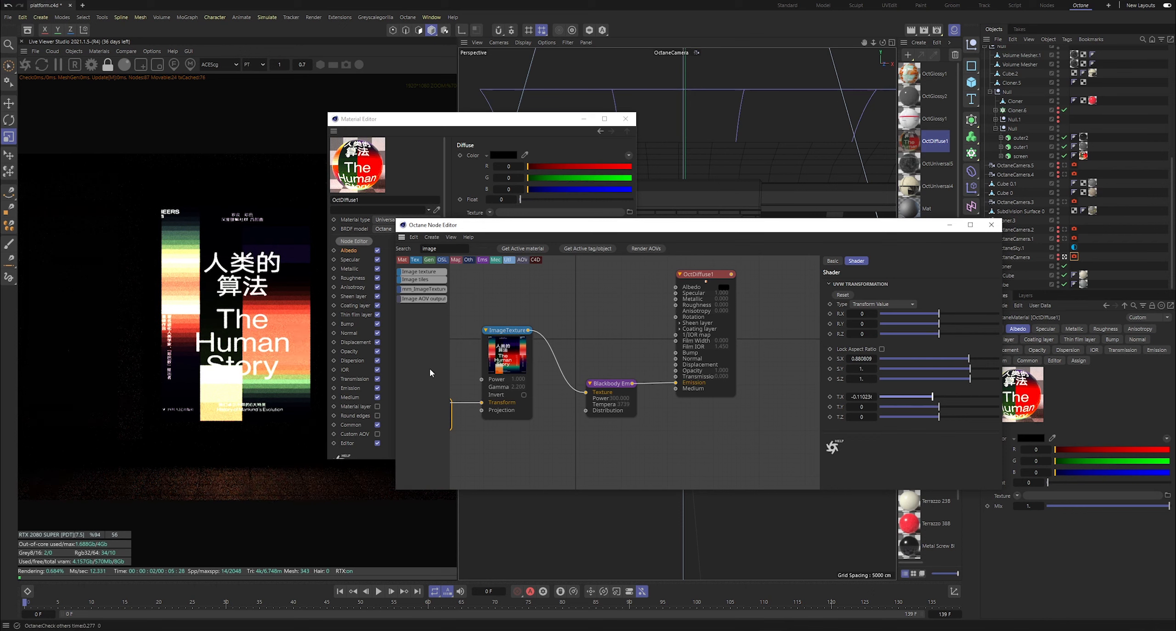
left_click(849, 397)
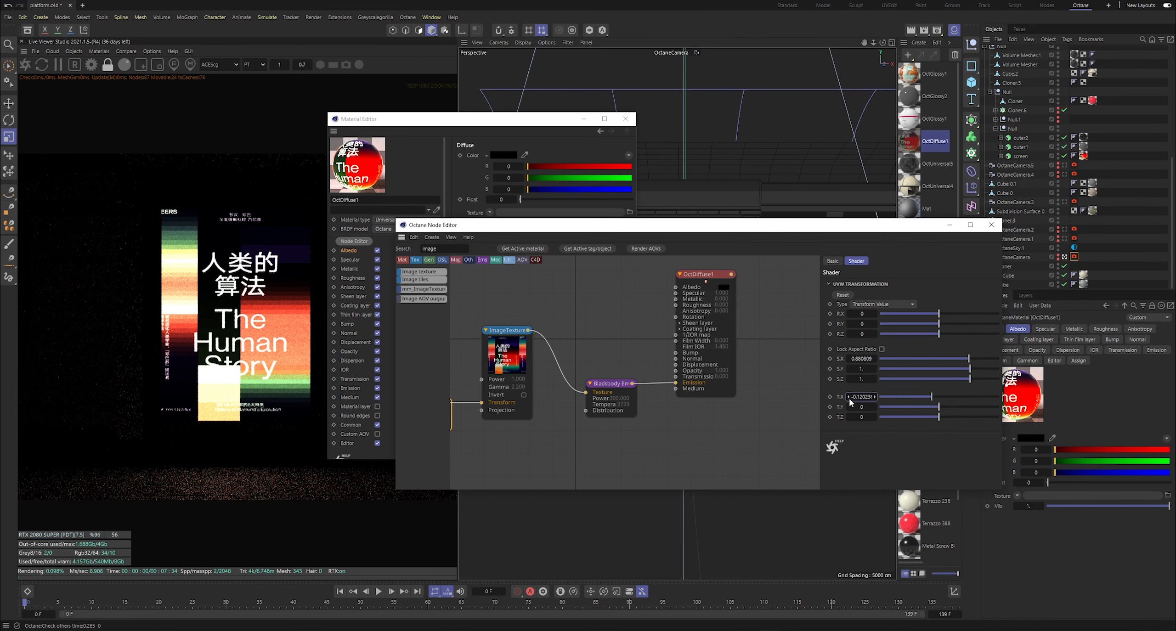
left_click(848, 398)
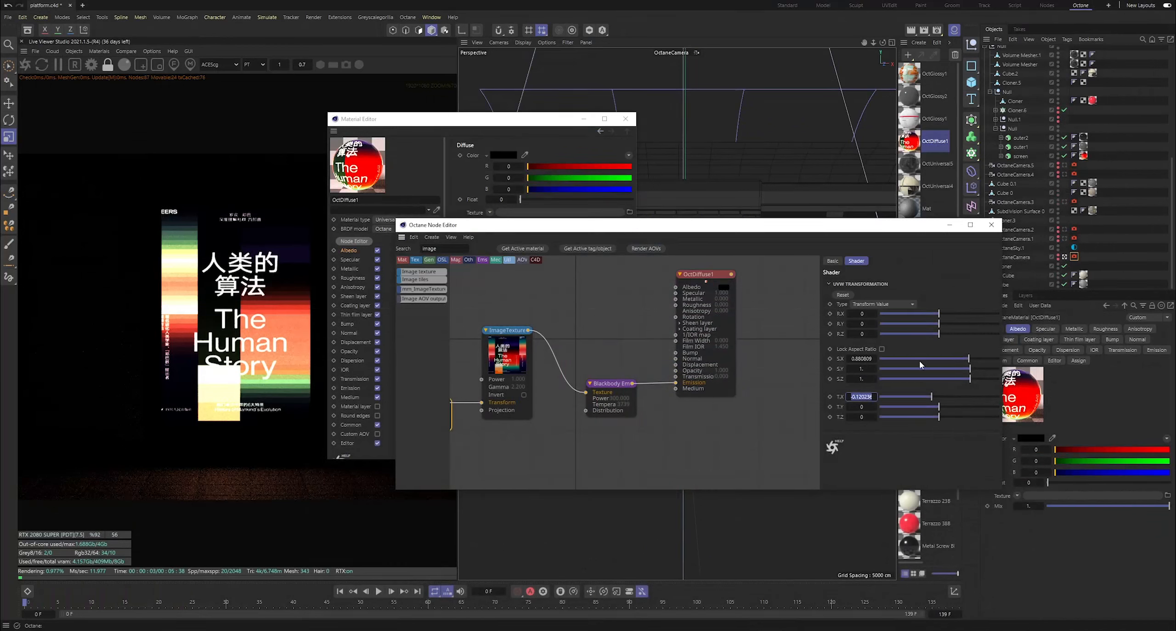
left_click_drag(967, 356, 966, 360)
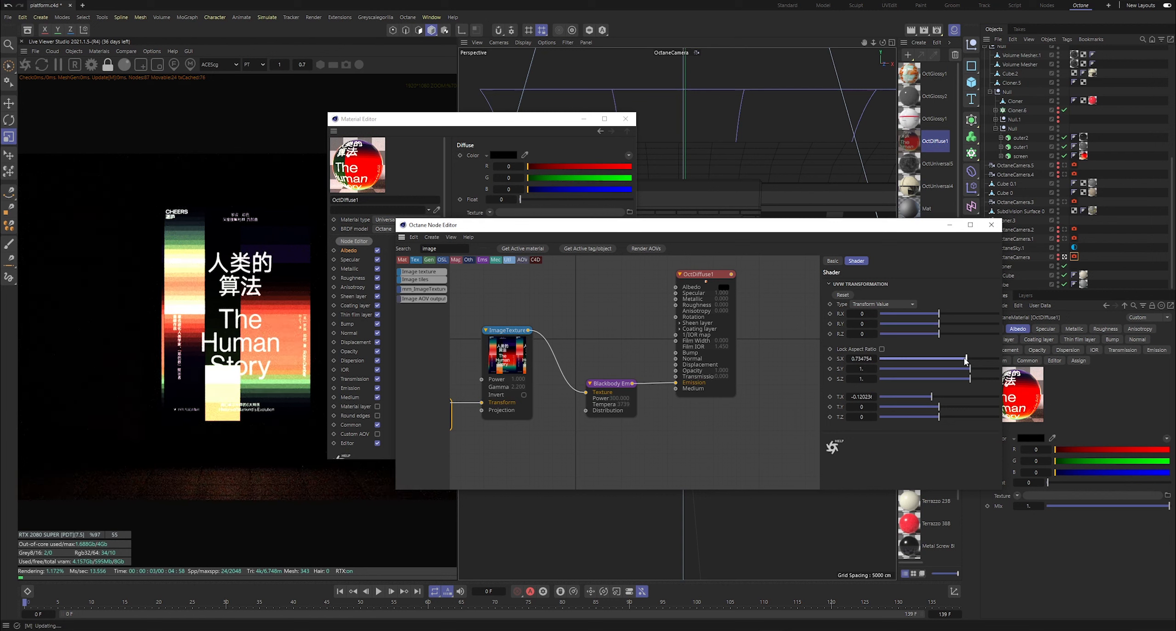
left_click_drag(966, 360, 968, 361)
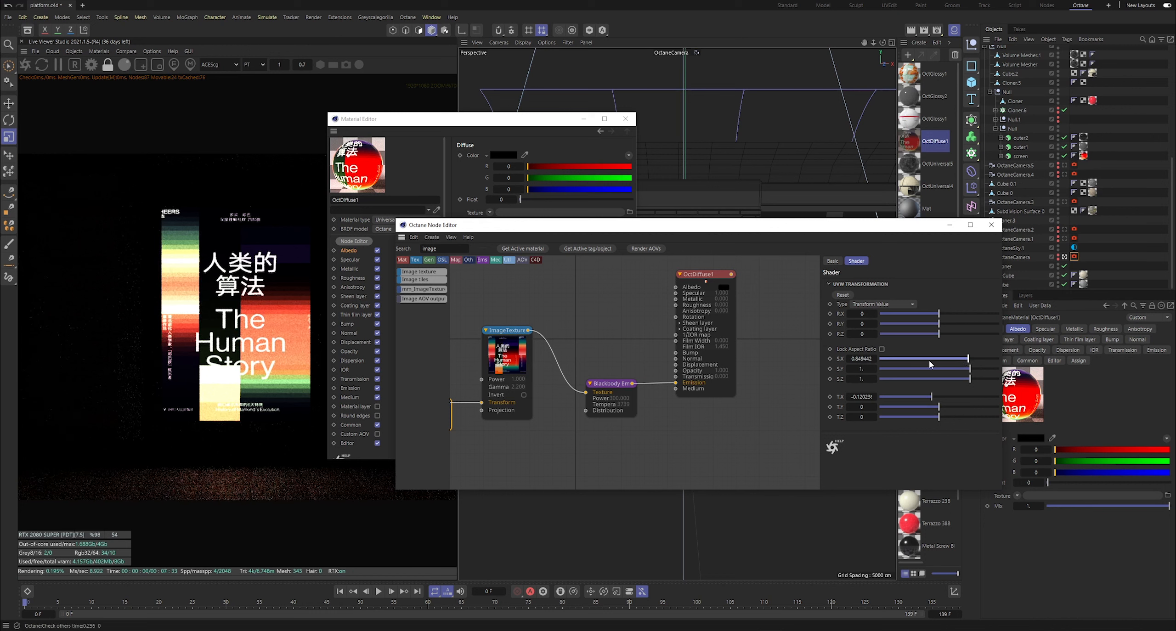
left_click(848, 359)
left_click(848, 359)
left_click(848, 359)
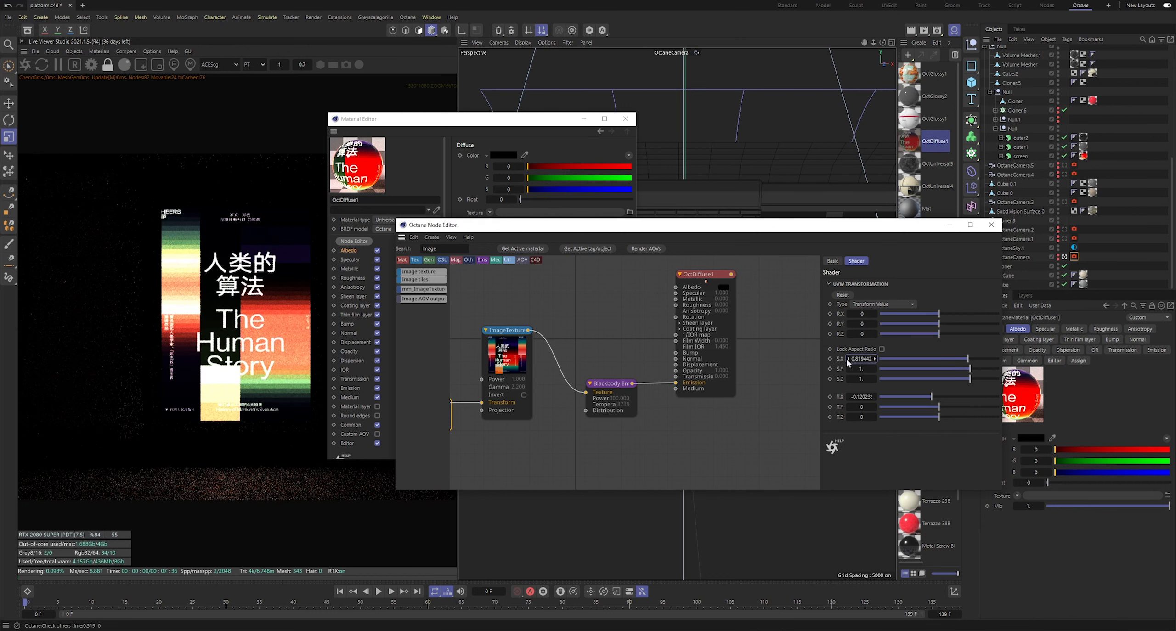
left_click(847, 396)
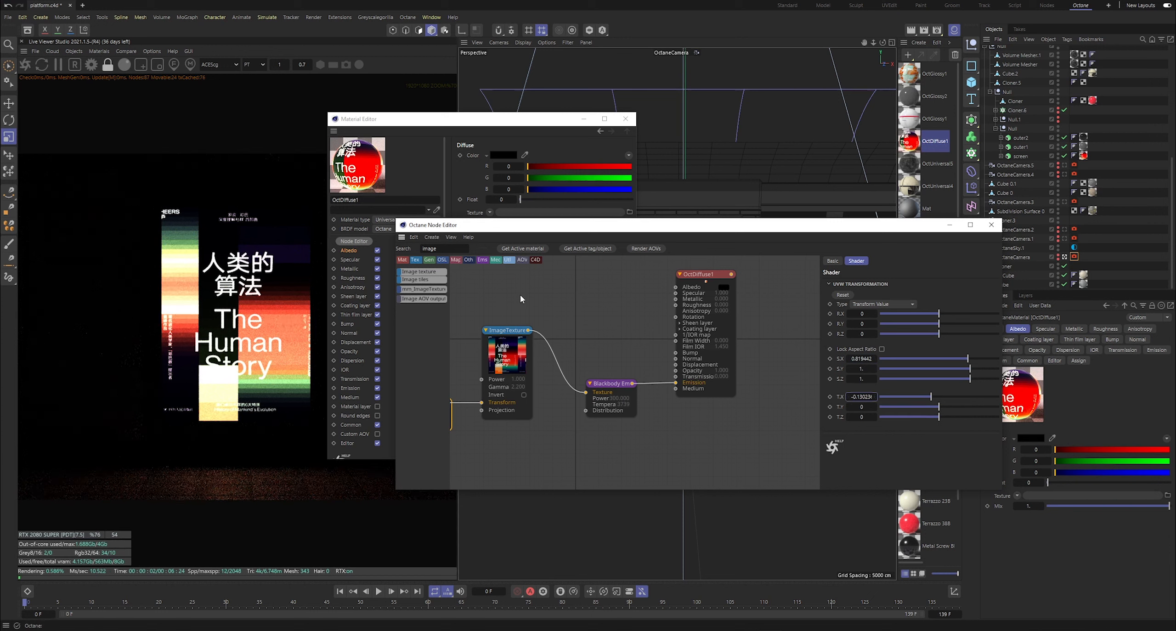
key("ctrl+s")
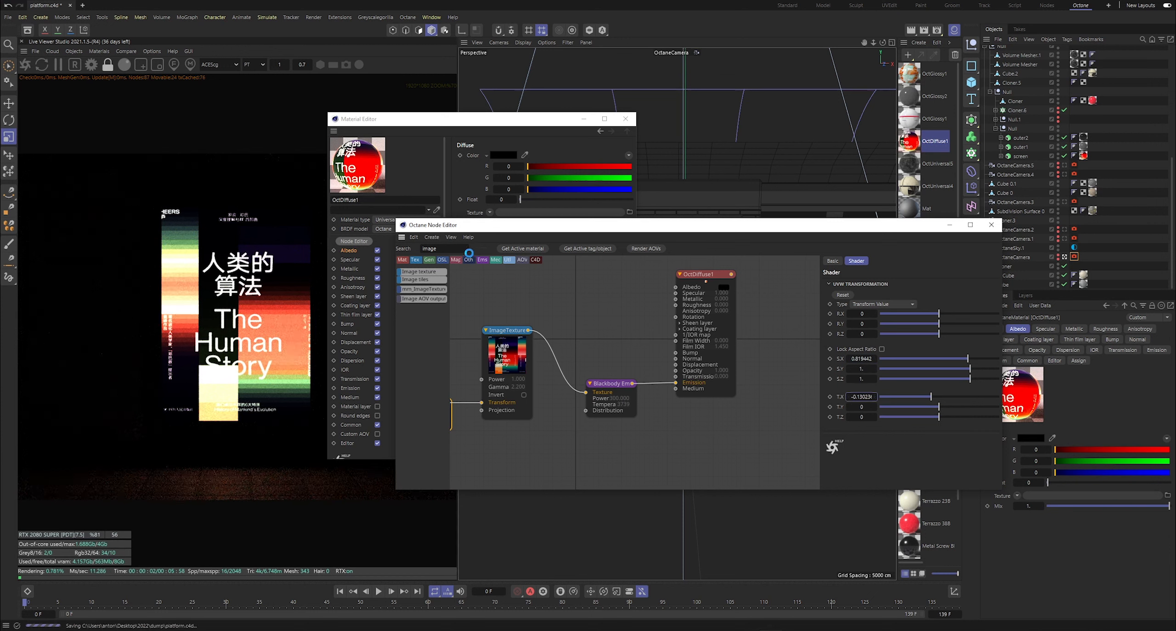
Step: Insert a Color Correction node between the ImageTexture and Blackbody Emission nodes and space the nodes apart
left_click(467, 249)
type("colo")
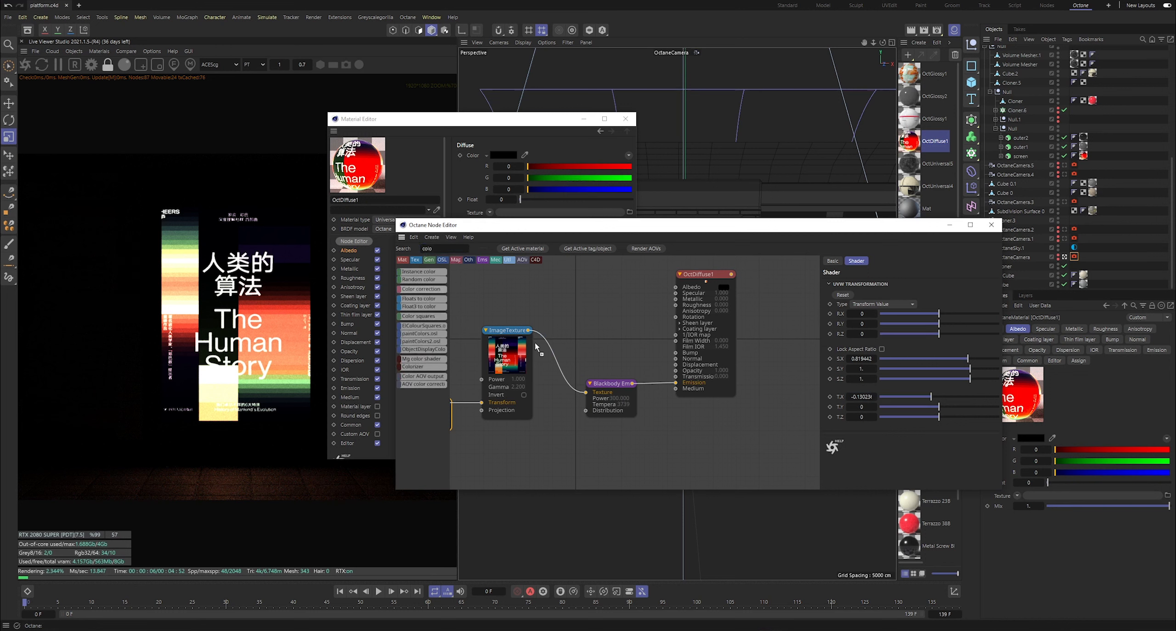
left_click_drag(534, 341, 554, 361)
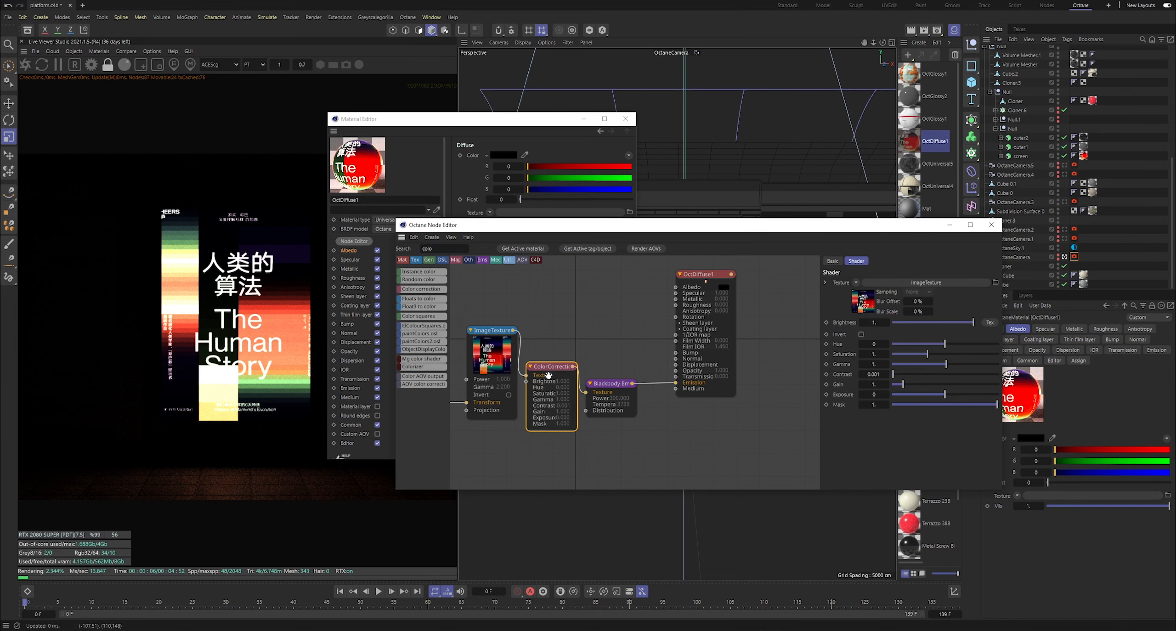
left_click_drag(504, 332, 483, 321)
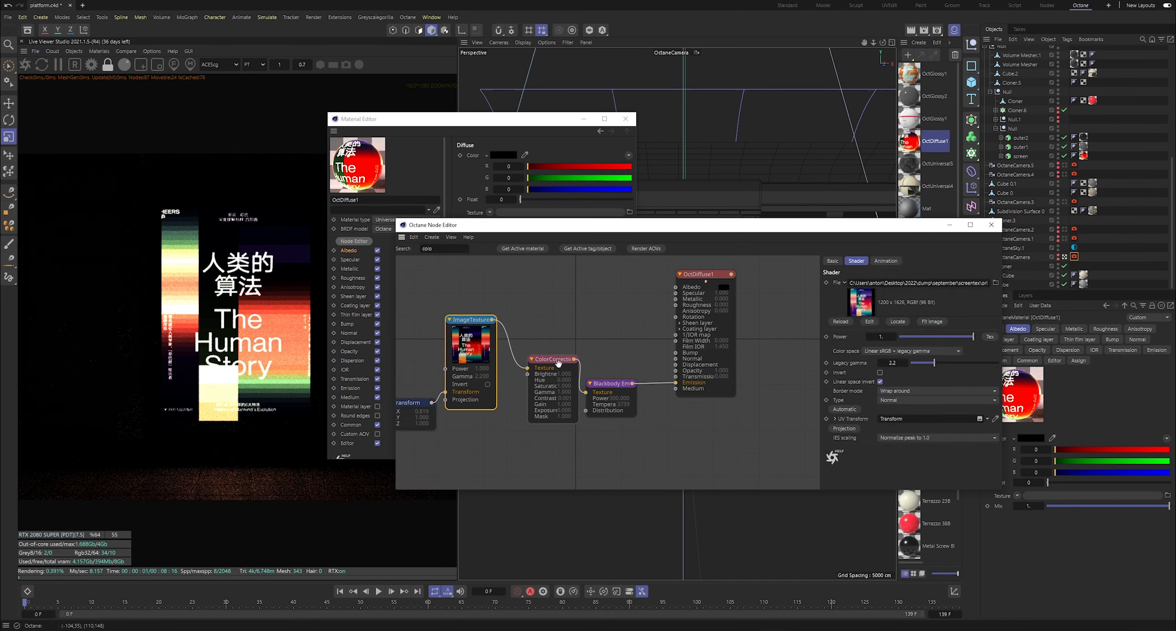
left_click_drag(556, 361, 540, 358)
Step: Change the poster ImageTexture's color space to ACEScg
left_click(470, 352)
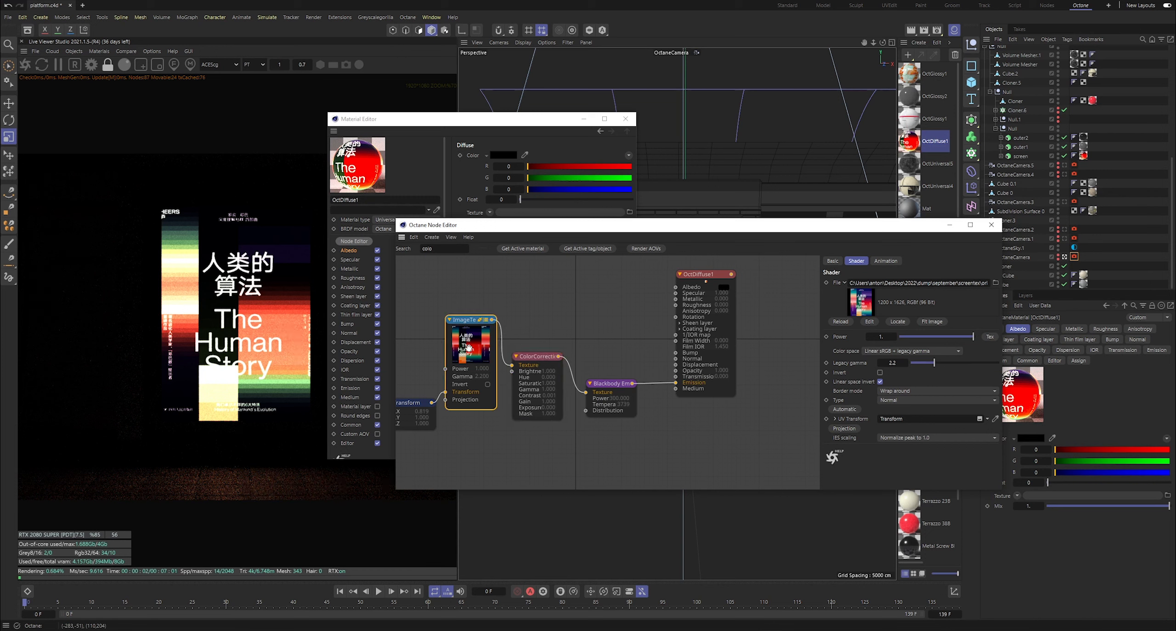
left_click(880, 352)
left_click(879, 400)
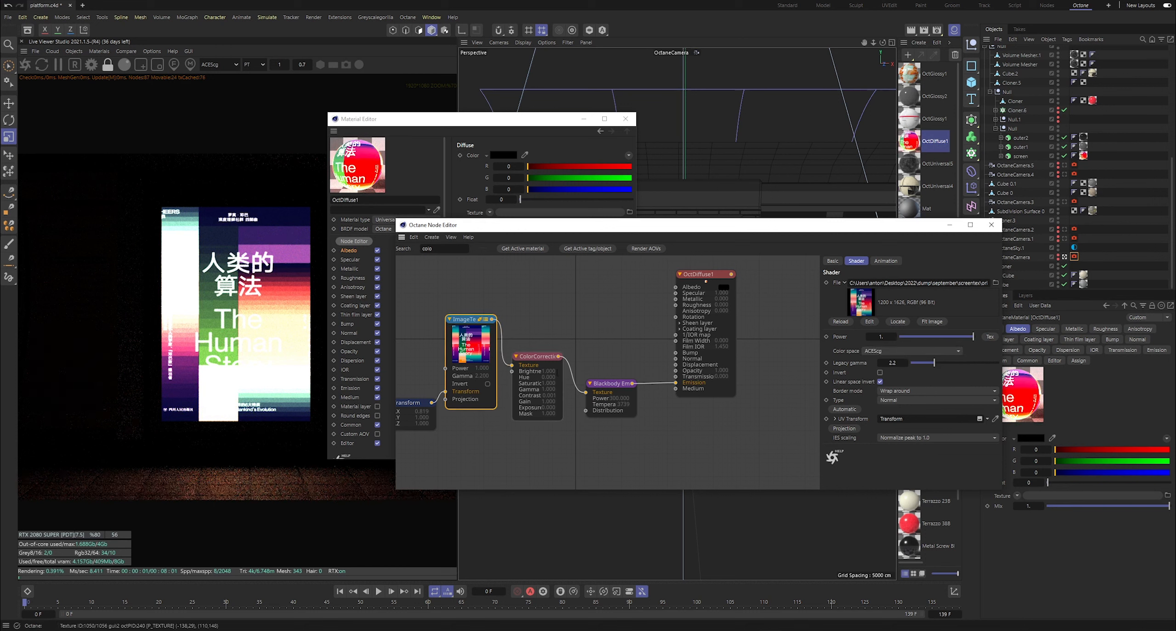
left_click(536, 372)
left_click(482, 358)
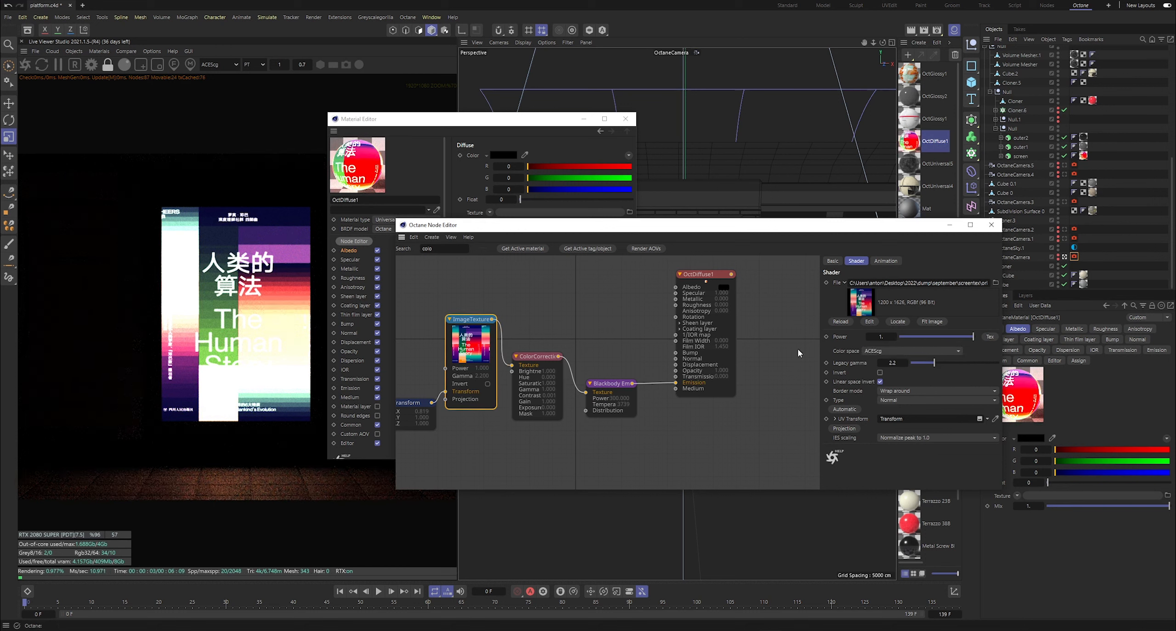
Step: Lower the Blackbody Emission power to 20 and set its temperature to about 4994
left_click(606, 381)
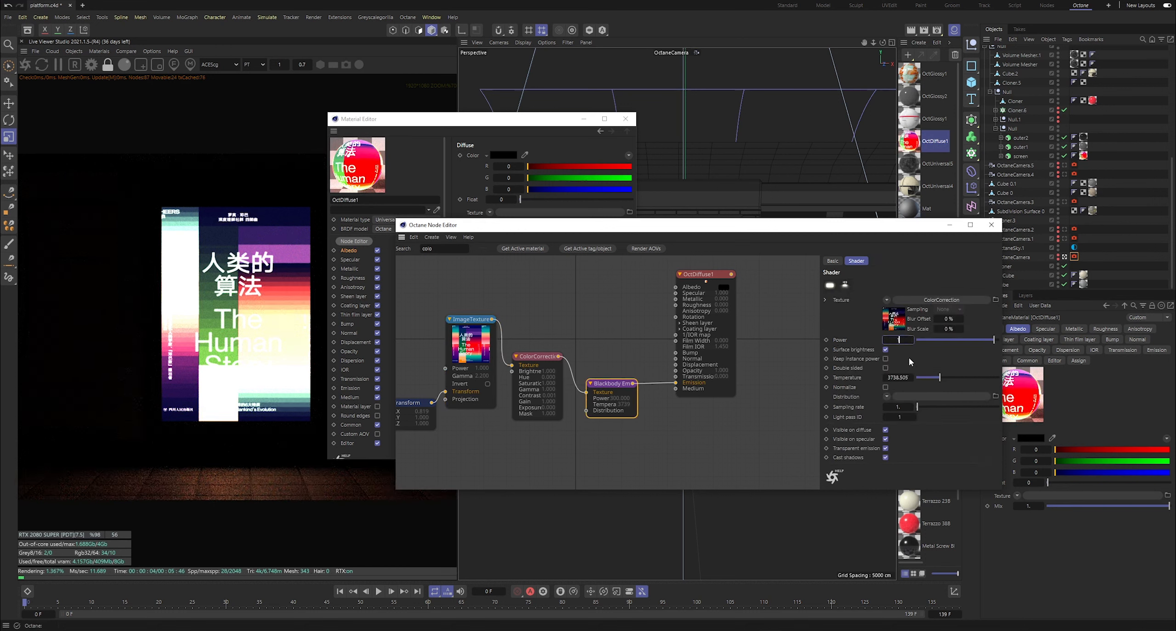
type("100")
key("Return")
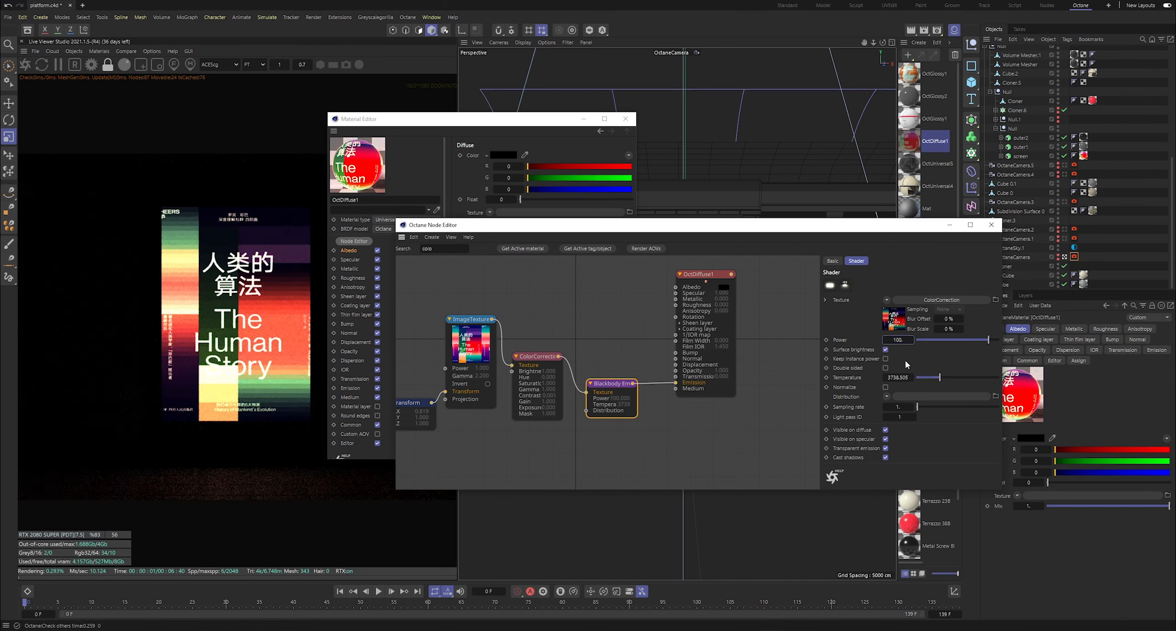
type("50")
key("Return")
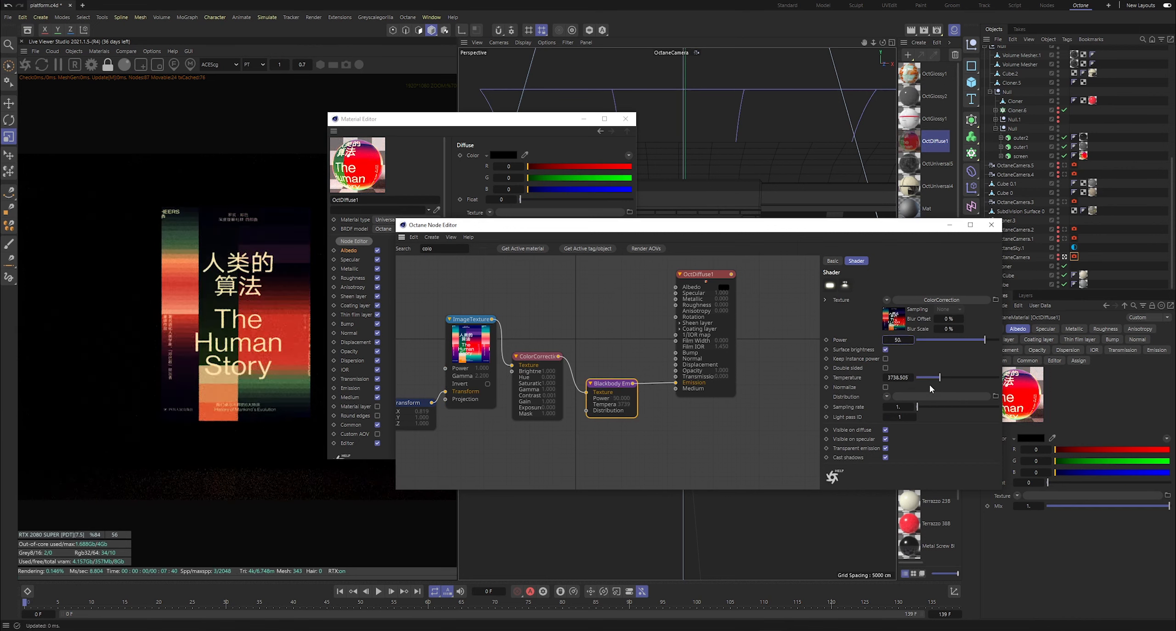
mouse_move(940, 376)
left_mouse_down()
mouse_move(968, 384)
mouse_move(951, 382)
left_mouse_up()
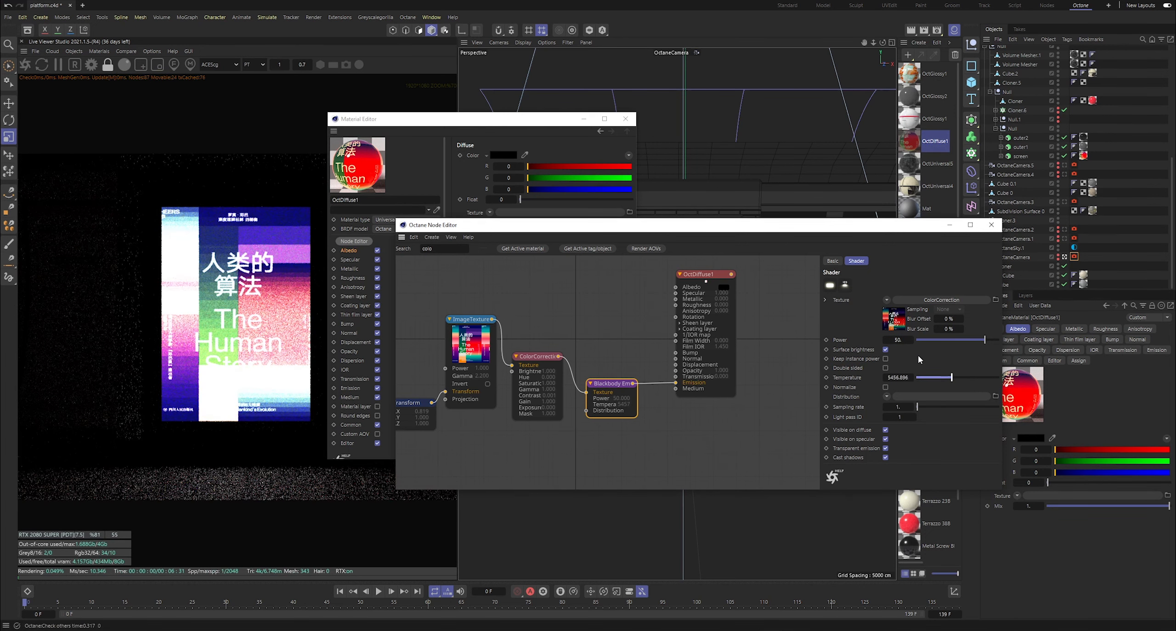
left_click_drag(901, 340, 897, 340)
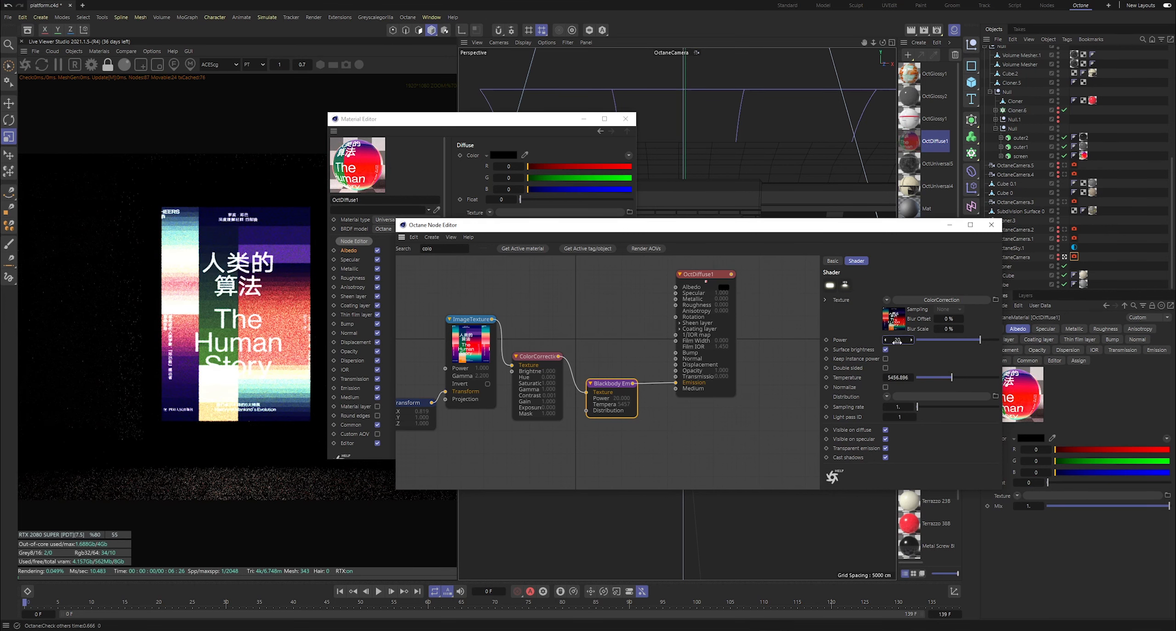
left_click(939, 377)
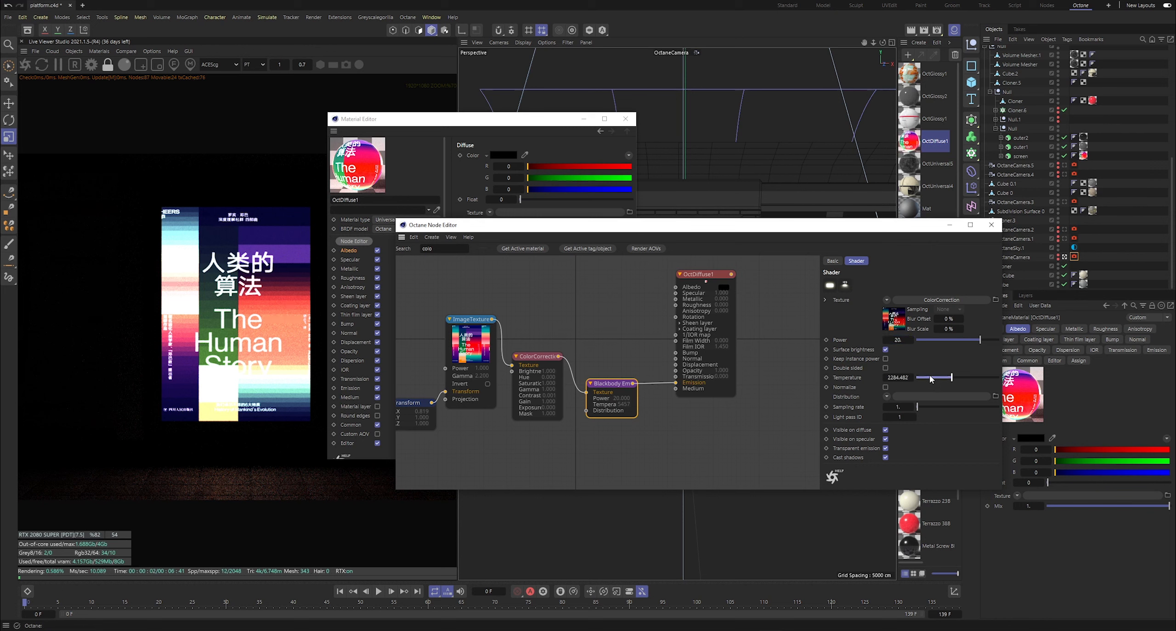
left_click_drag(939, 377, 948, 377)
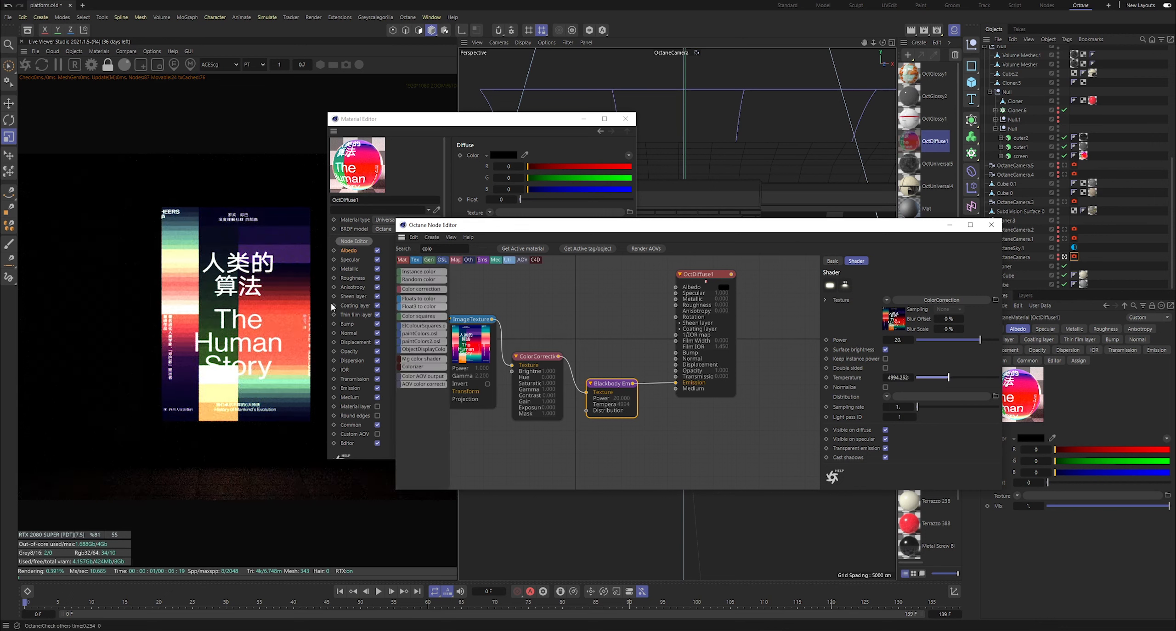
Step: Set the Color Correction saturation to about 1.04, brightness to 1 and gamma to about 0.87
left_click_drag(537, 357, 534, 359)
left_click_drag(930, 352, 987, 356)
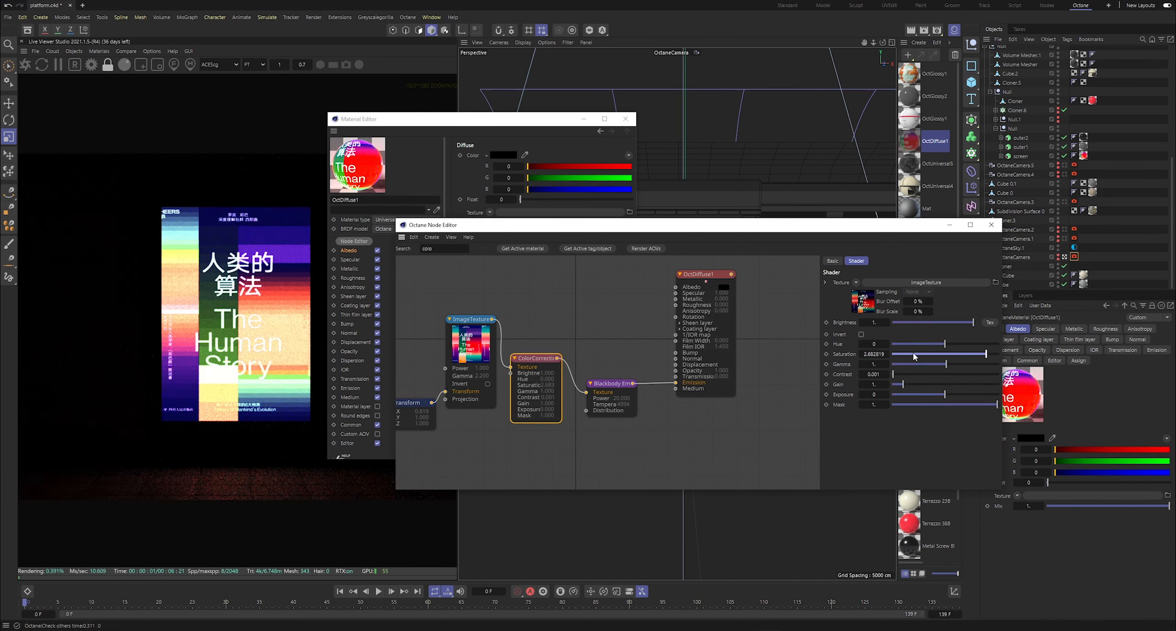
left_click_drag(913, 353, 1004, 330)
left_click(926, 322)
double_click(874, 322)
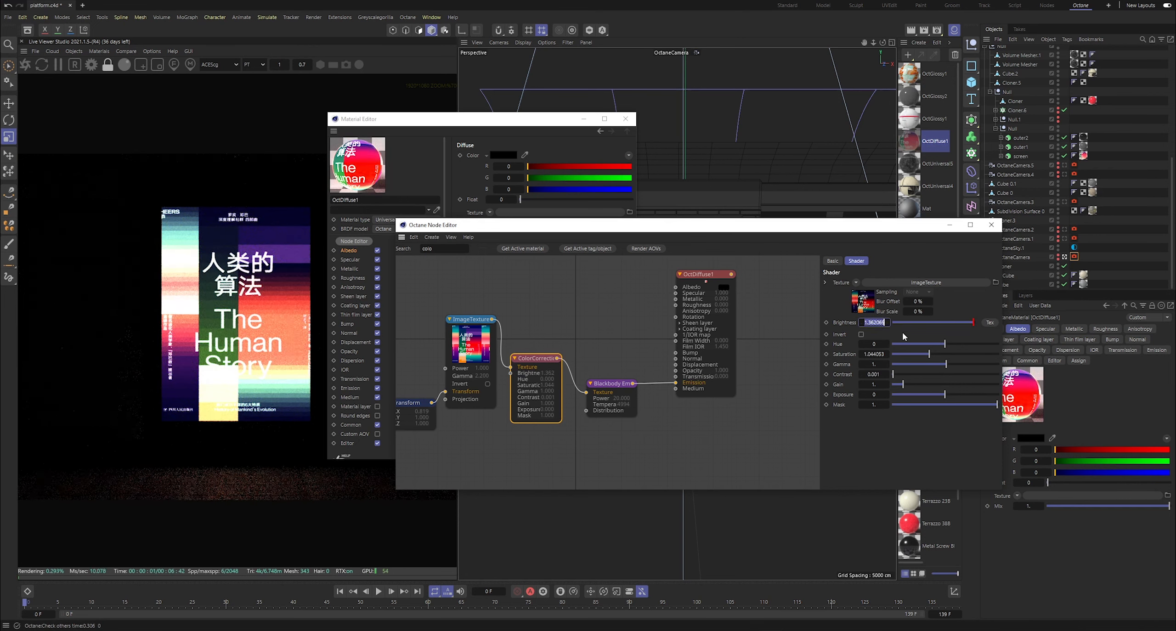
type("1")
key("Return")
left_click_drag(925, 364, 944, 364)
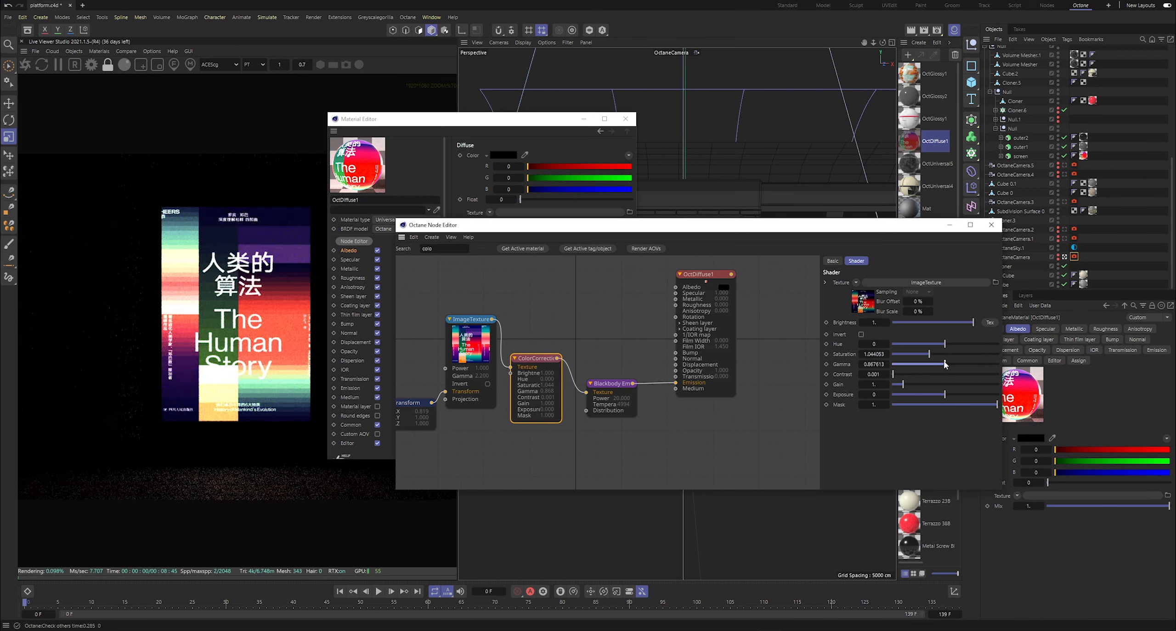
Step: Scrub the timeline to frame 39 to check the animated poster in the live render
scroll(256, 437, "down", 2)
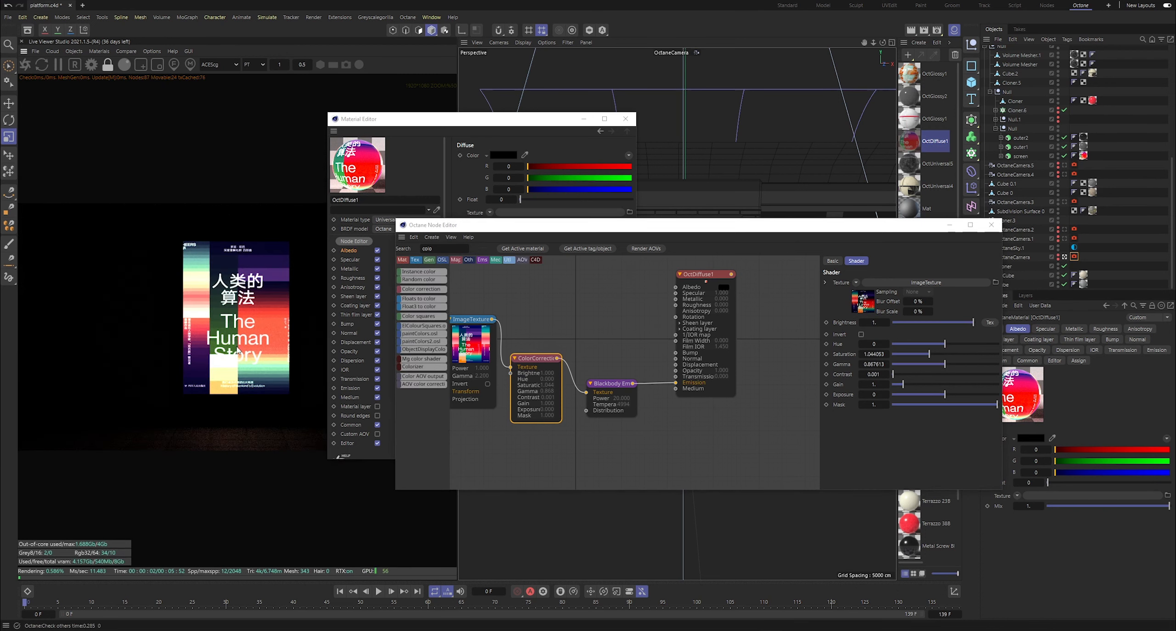
scroll(256, 437, "up", 1)
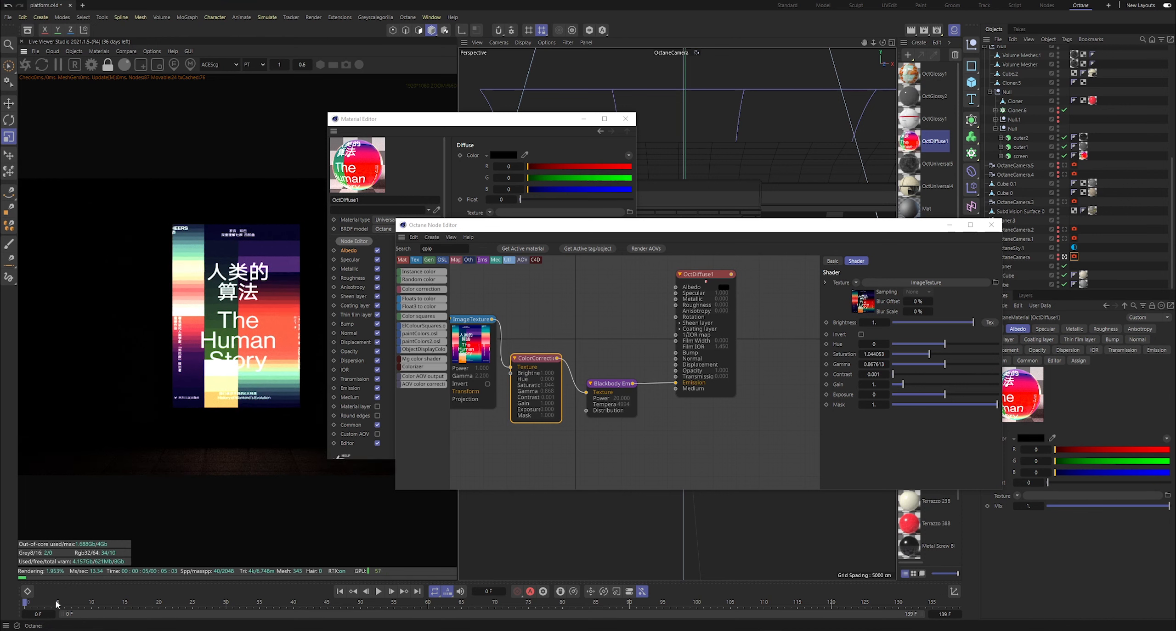
left_click_drag(57, 604, 290, 617)
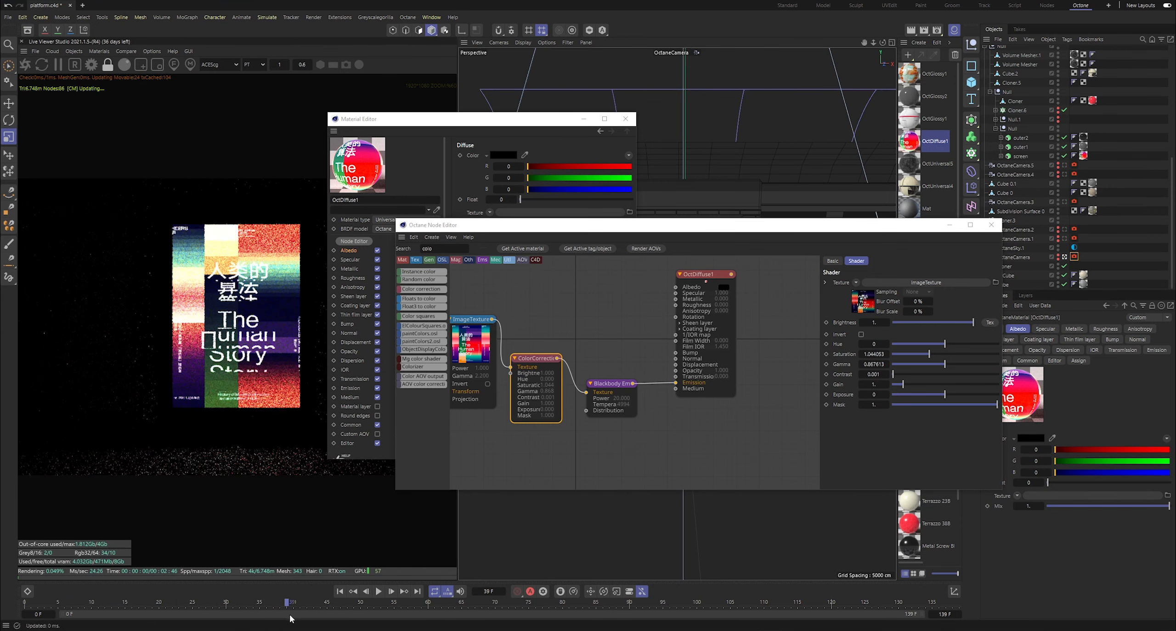
Step: Try Blackbody Emission powers of 200 and 100, with the Color Correction gamma raised to about 3.45
left_click(584, 119)
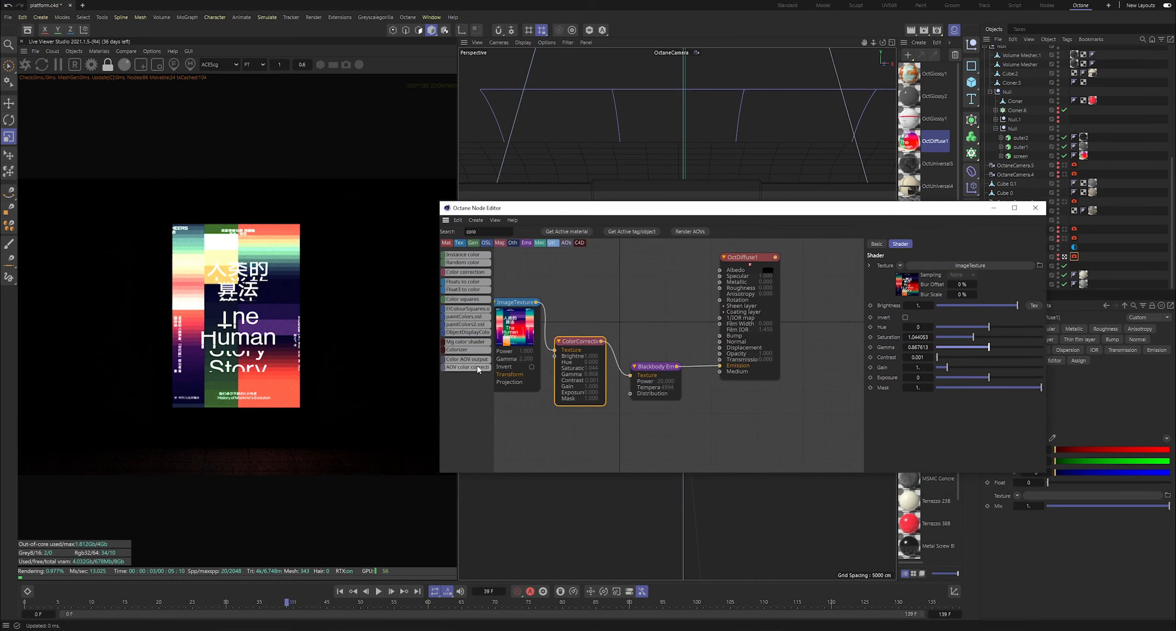
left_click(656, 367)
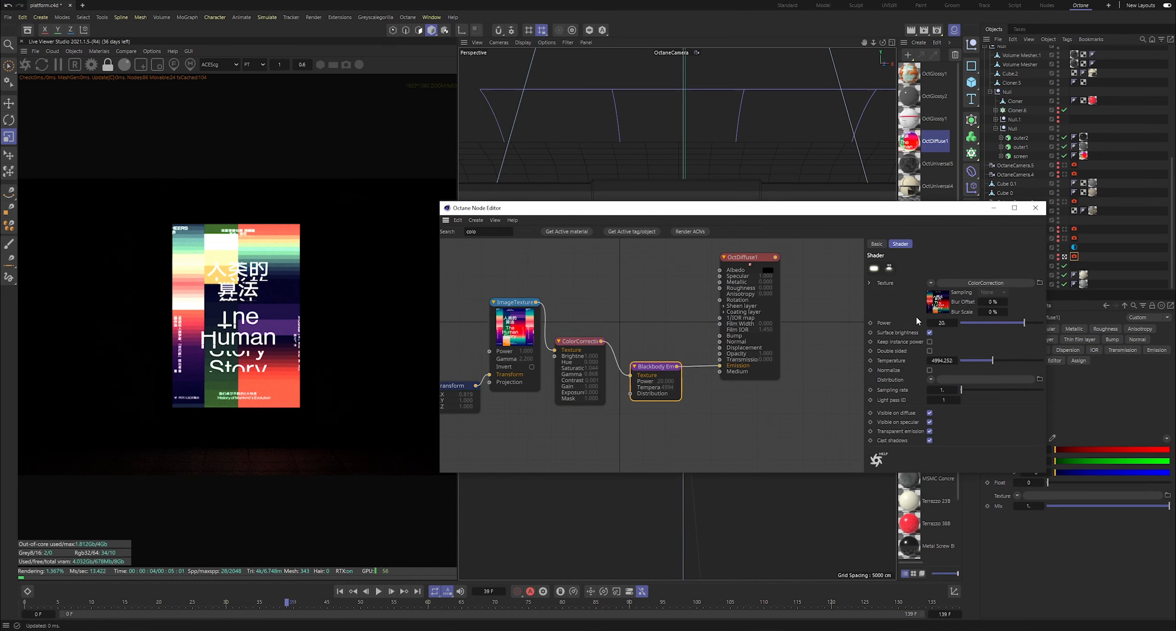
type("200")
key("Return")
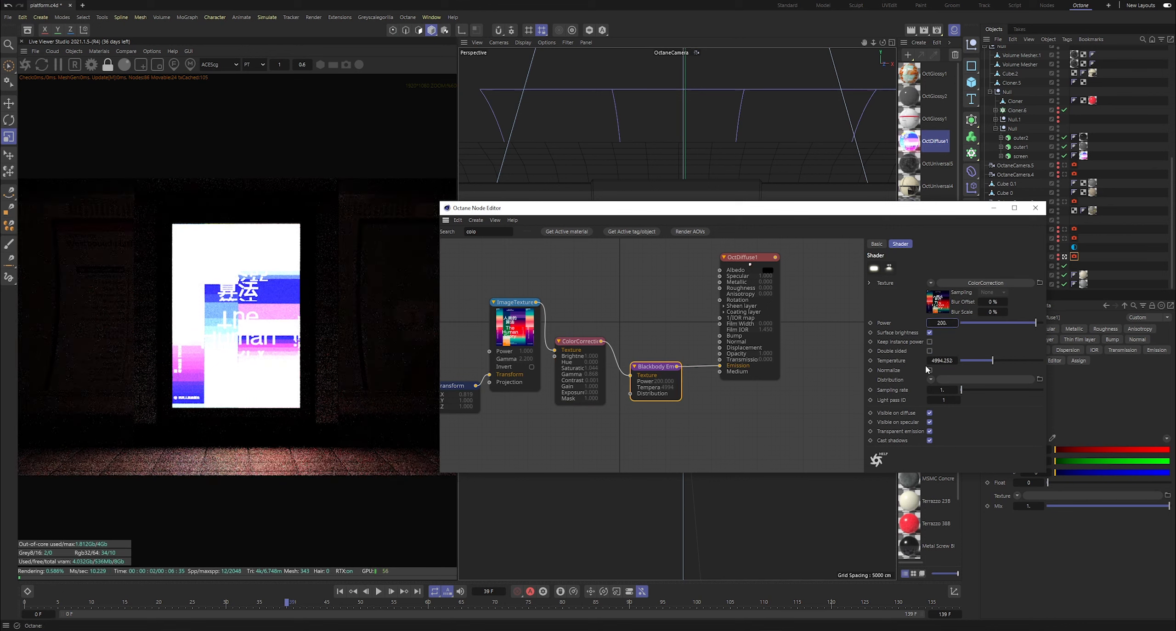
type("100")
key("Return")
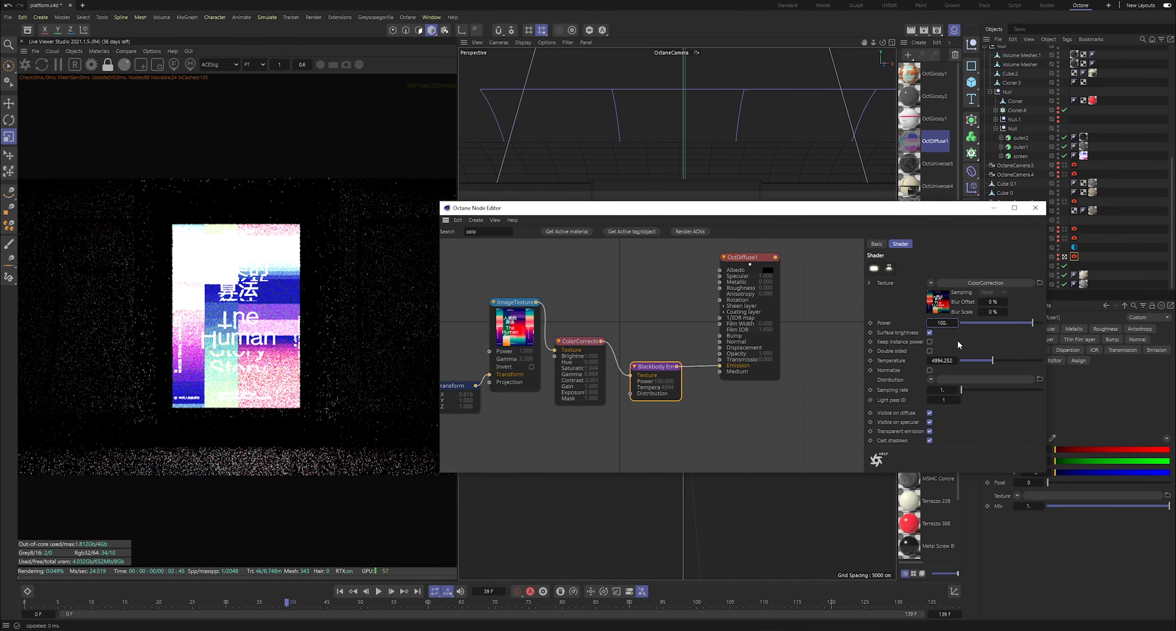
left_click(580, 367)
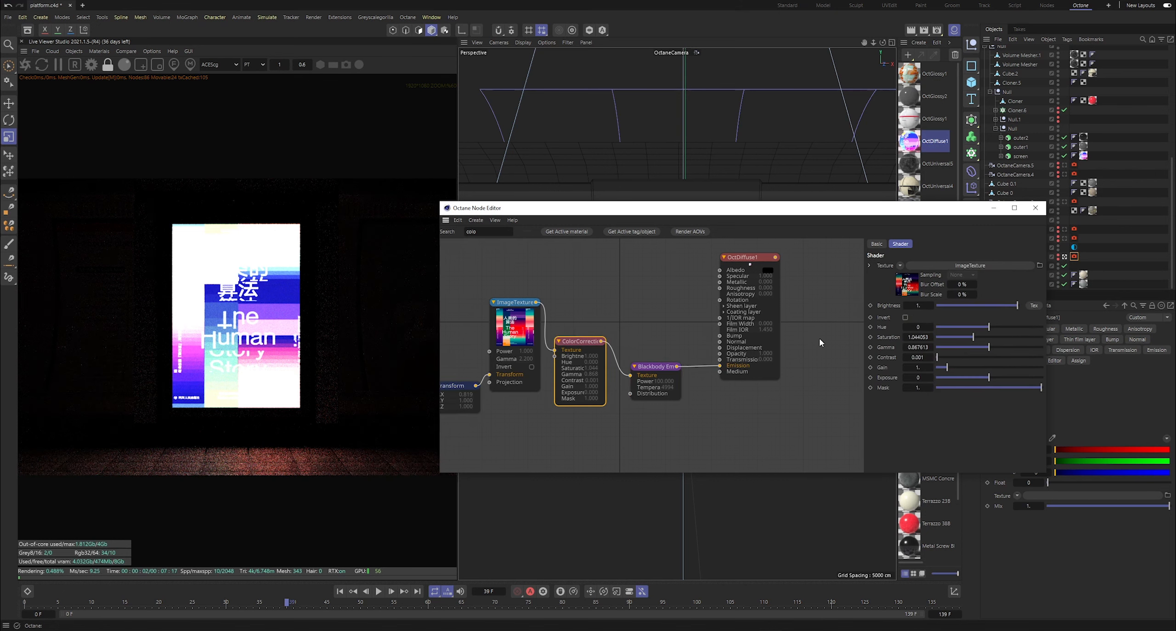
left_click_drag(989, 347, 1005, 348)
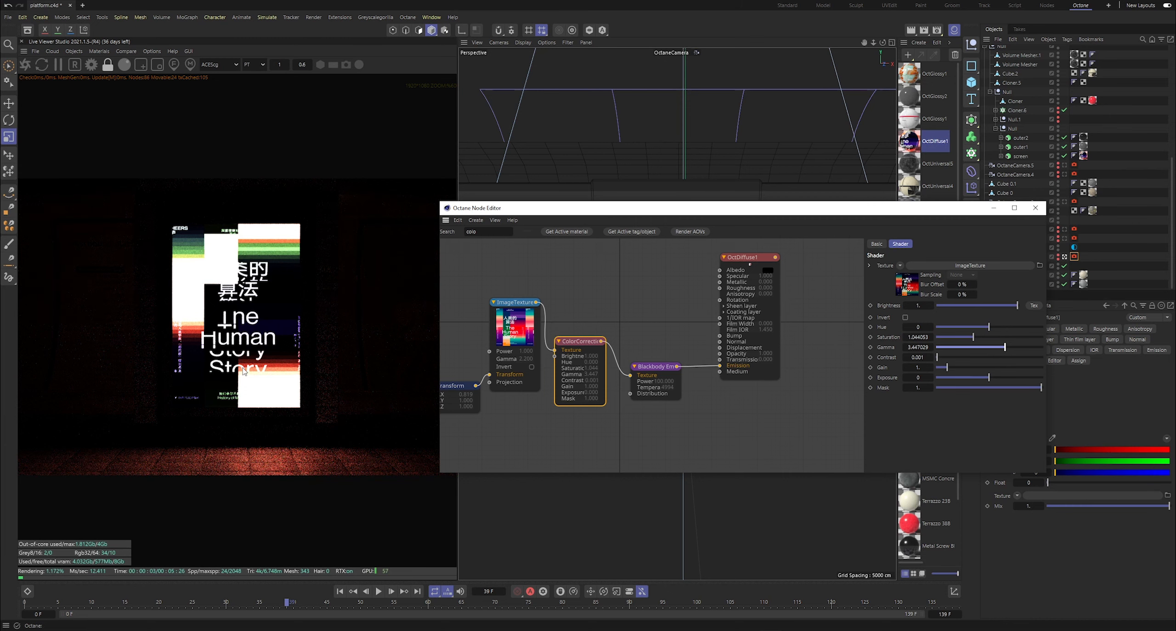
Step: Step the animation forward frame by frame to frame 48 and examine the poster in the live render
scroll(244, 372, "up", 5)
left_click(391, 591)
left_click(391, 591)
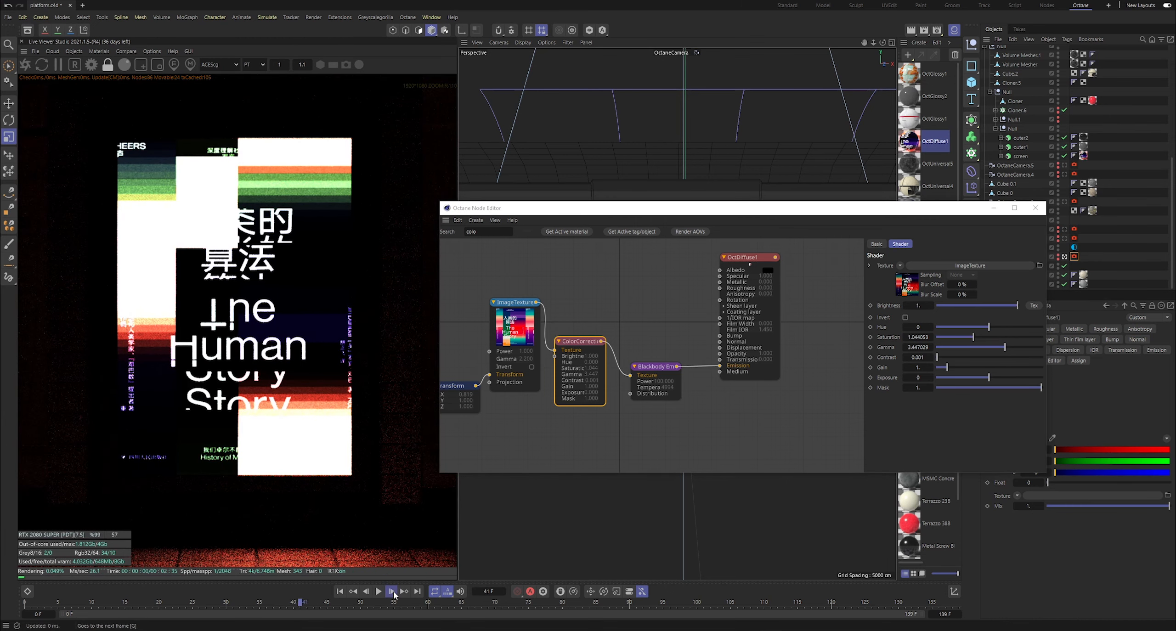
left_click(392, 592)
left_click(391, 592)
left_click(391, 592)
left_click(391, 591)
left_click(391, 591)
left_click(392, 591)
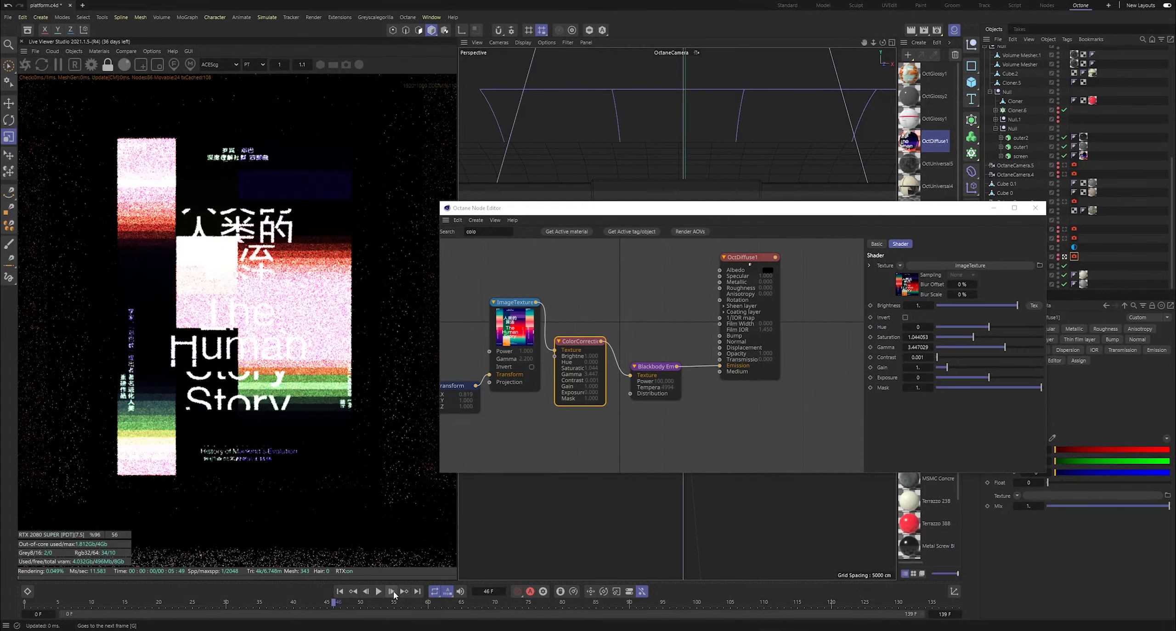
left_click(391, 591)
scroll(265, 352, "down", 6)
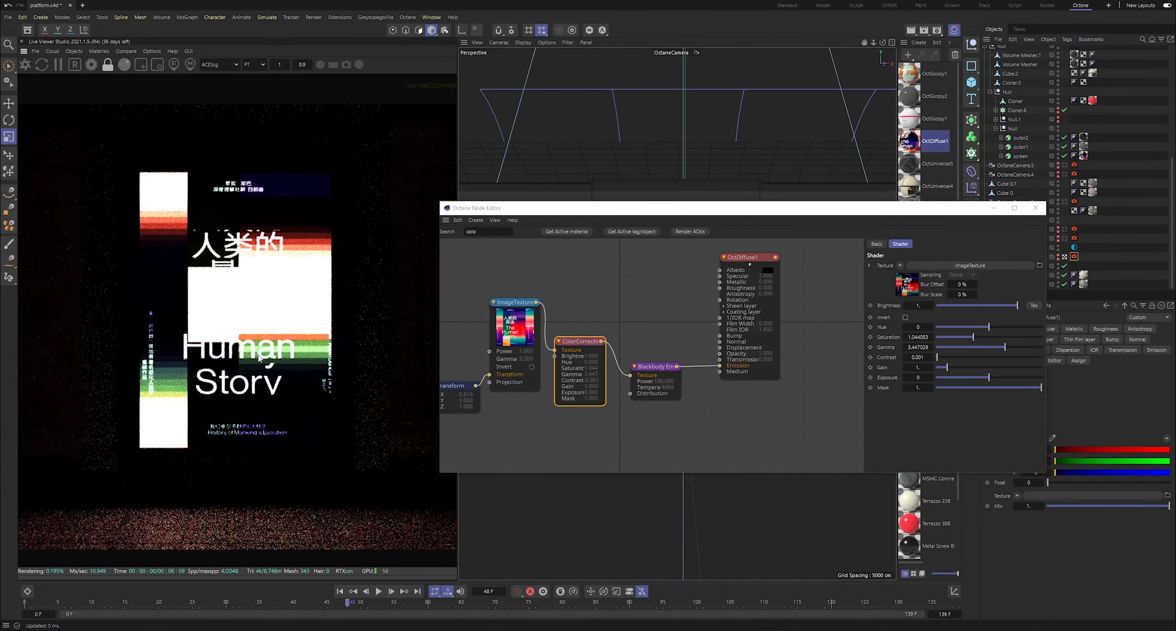
scroll(273, 301, "up", 3)
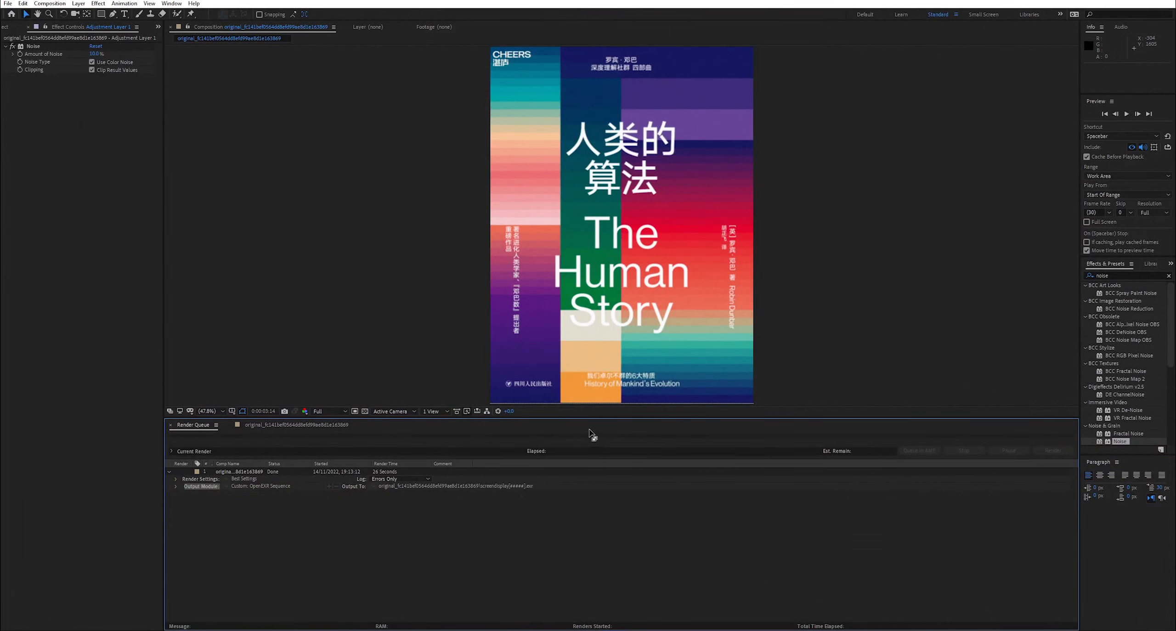
Step: Switch to After Effects and scrub the original poster composition to compare its colors with the render
left_click(301, 425)
left_click_drag(567, 442, 741, 452)
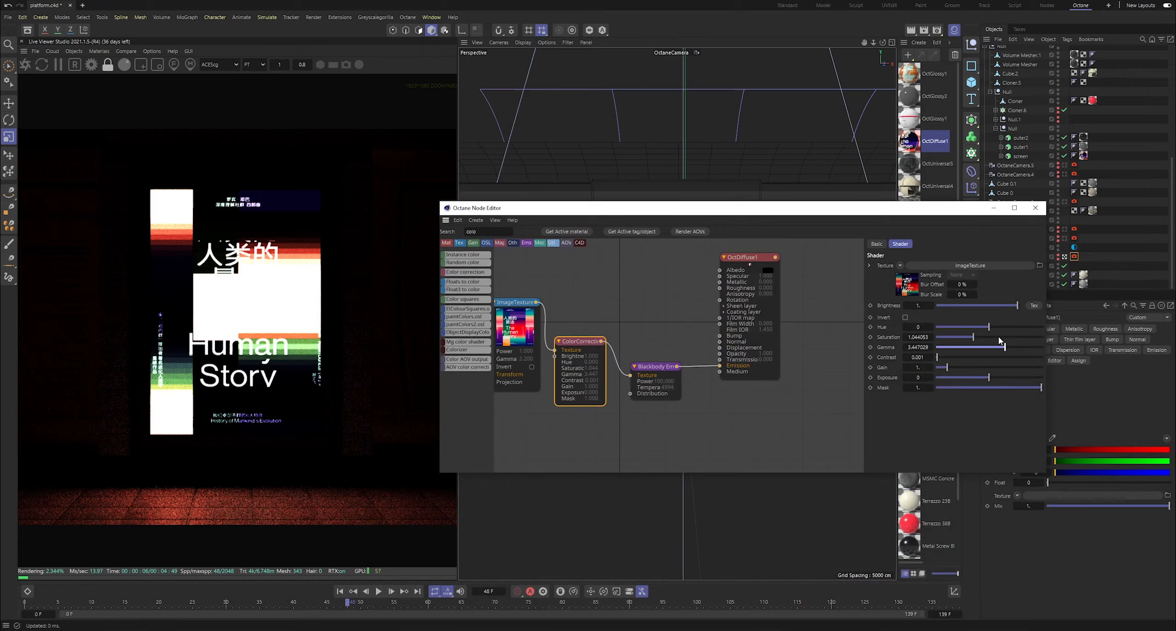
Step: Back in Cinema 4D, lower the Color Correction gamma to about 0.77
left_click_drag(1003, 347, 993, 349)
left_click_drag(990, 354, 986, 354)
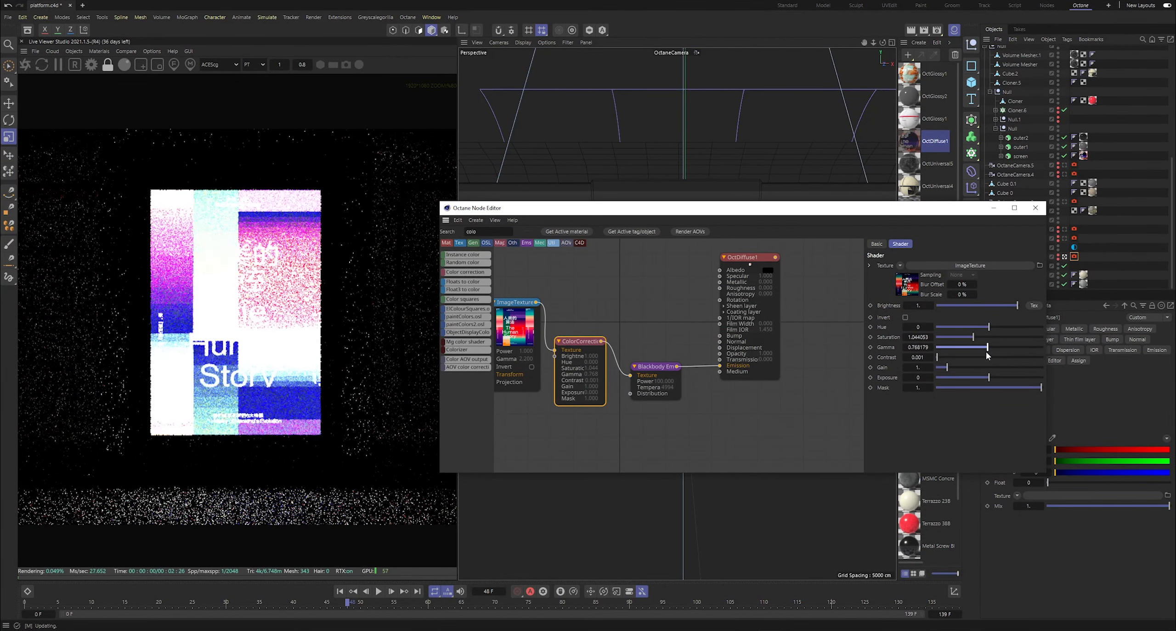
Step: Reduce the Blackbody Emission power to 20 and turn off its Surface brightness option
left_click(656, 375)
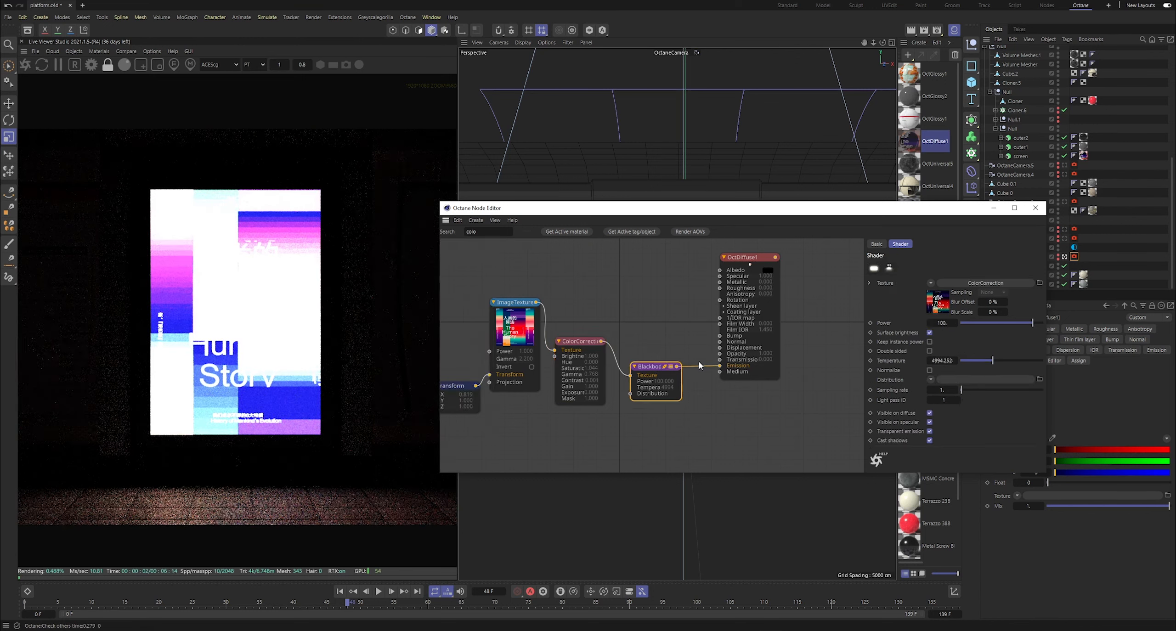
double_click(942, 323)
type("50")
key("Return")
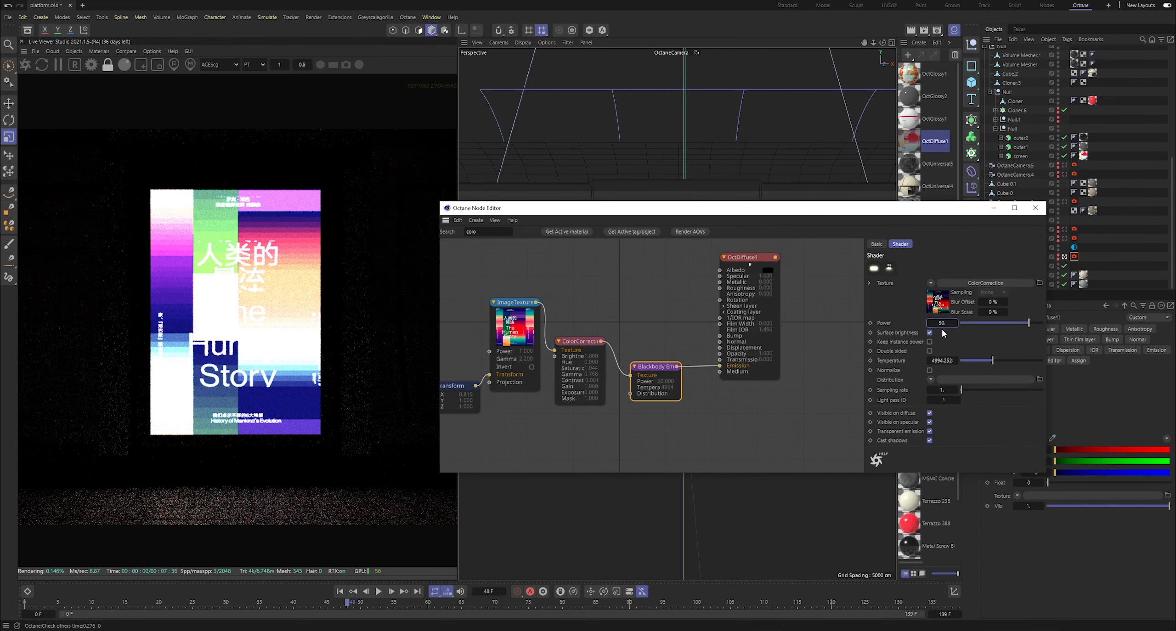
double_click(942, 324)
type("20")
key("Return")
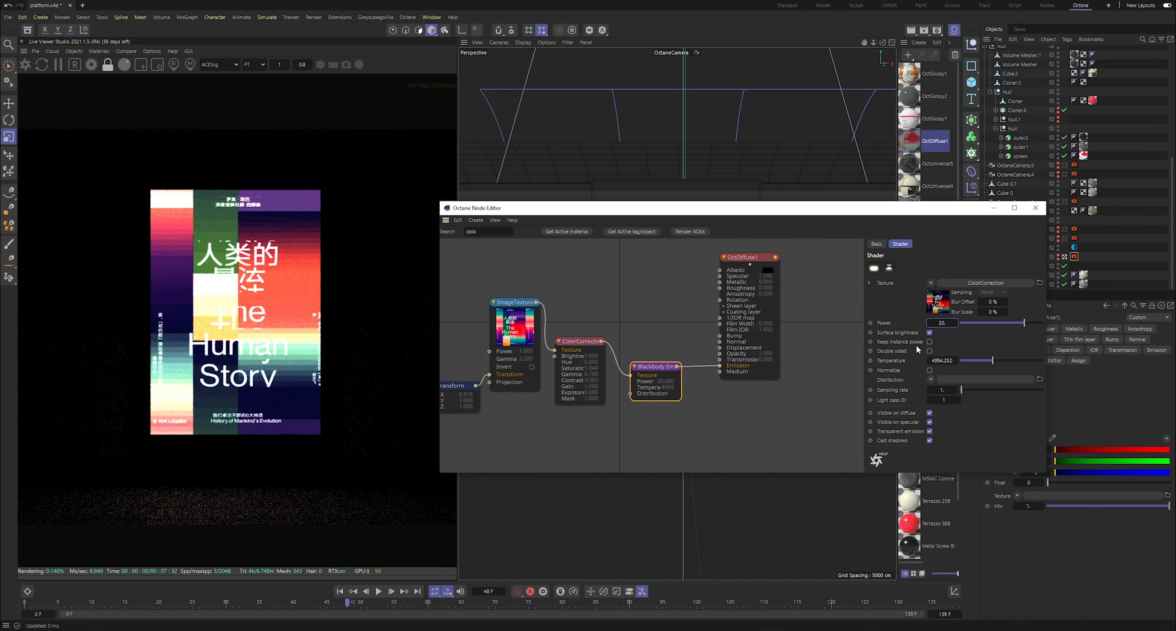
left_click(929, 332)
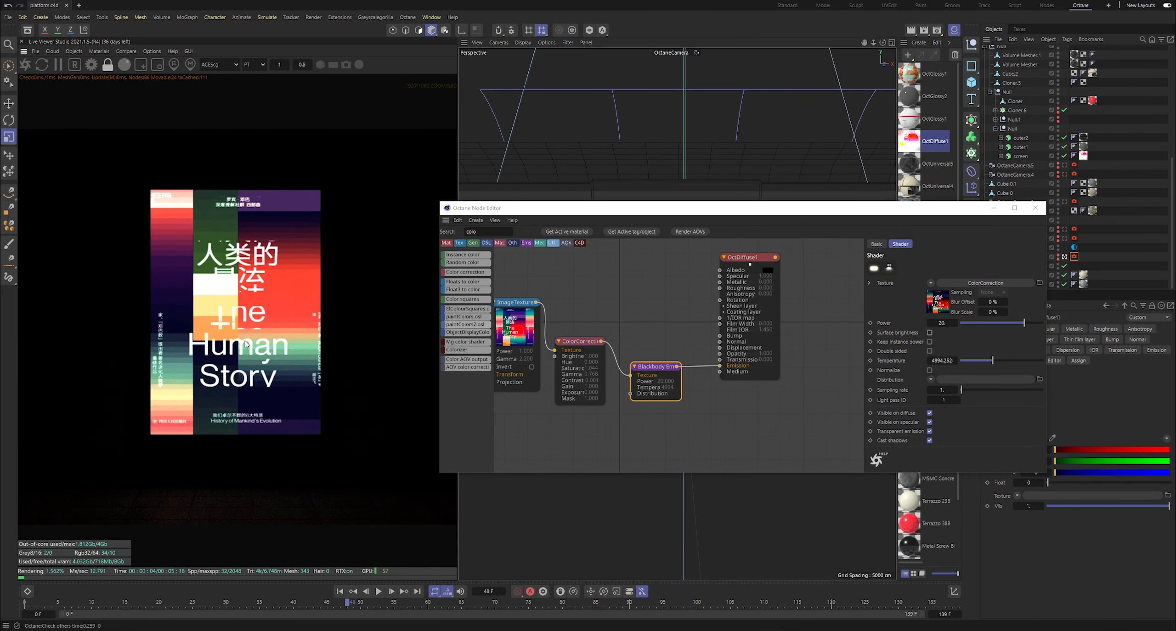
scroll(231, 345, "down", 3)
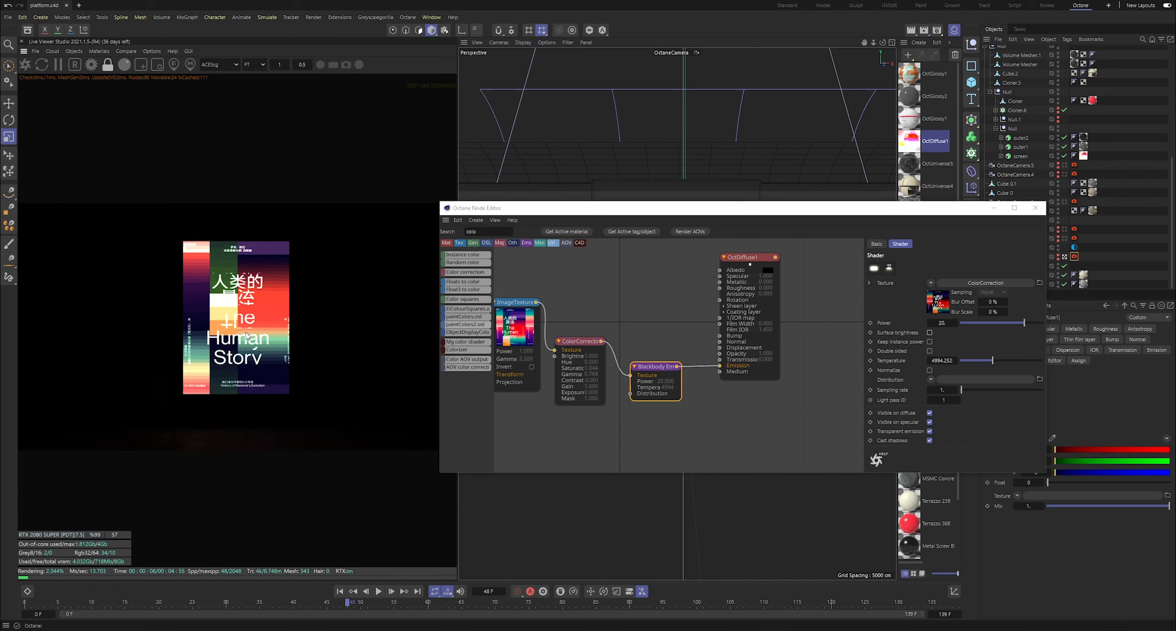
left_click(995, 209)
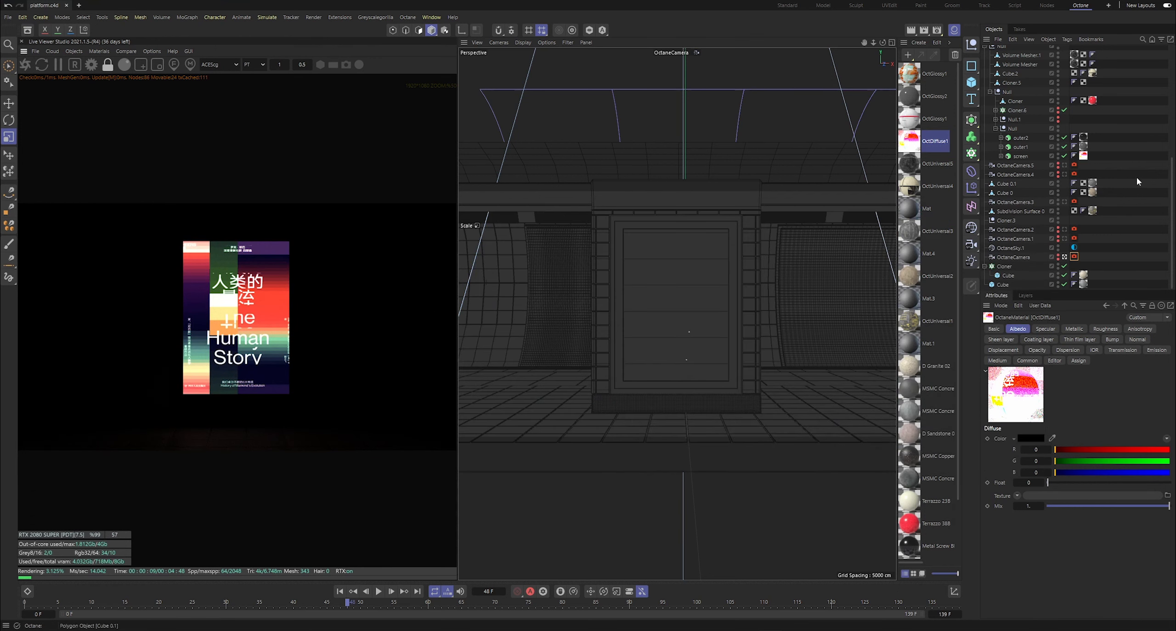
Step: Toggle individual Octane lights to test them, and enable all six from OctaneLight to OctaneLight.5
scroll(1075, 193, "up", 5)
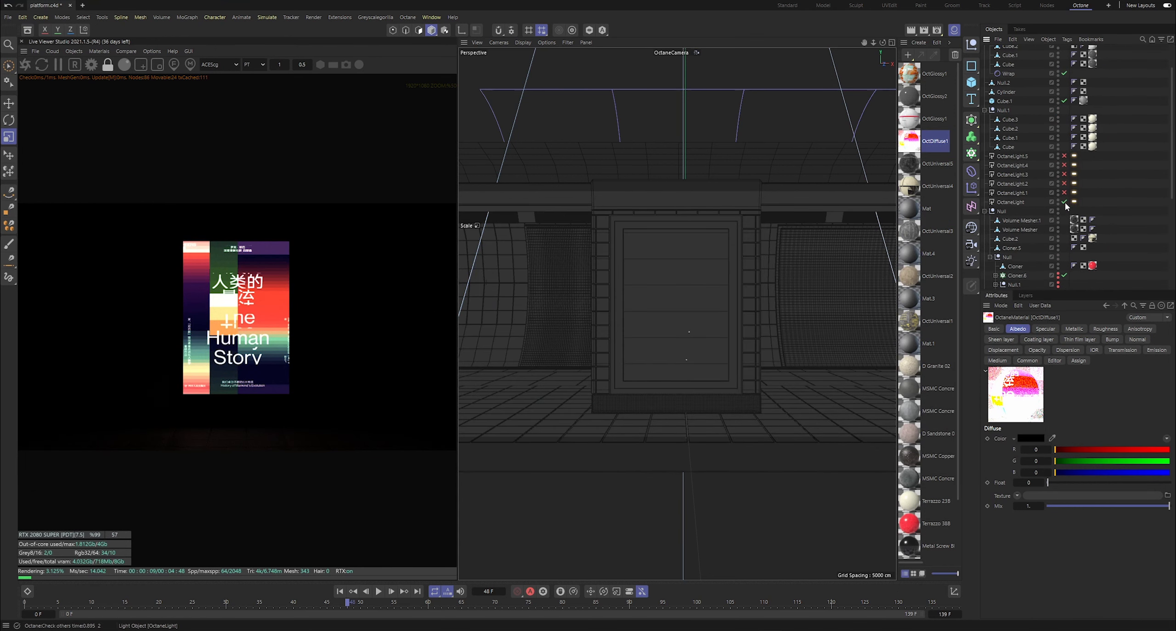
left_click(1063, 202)
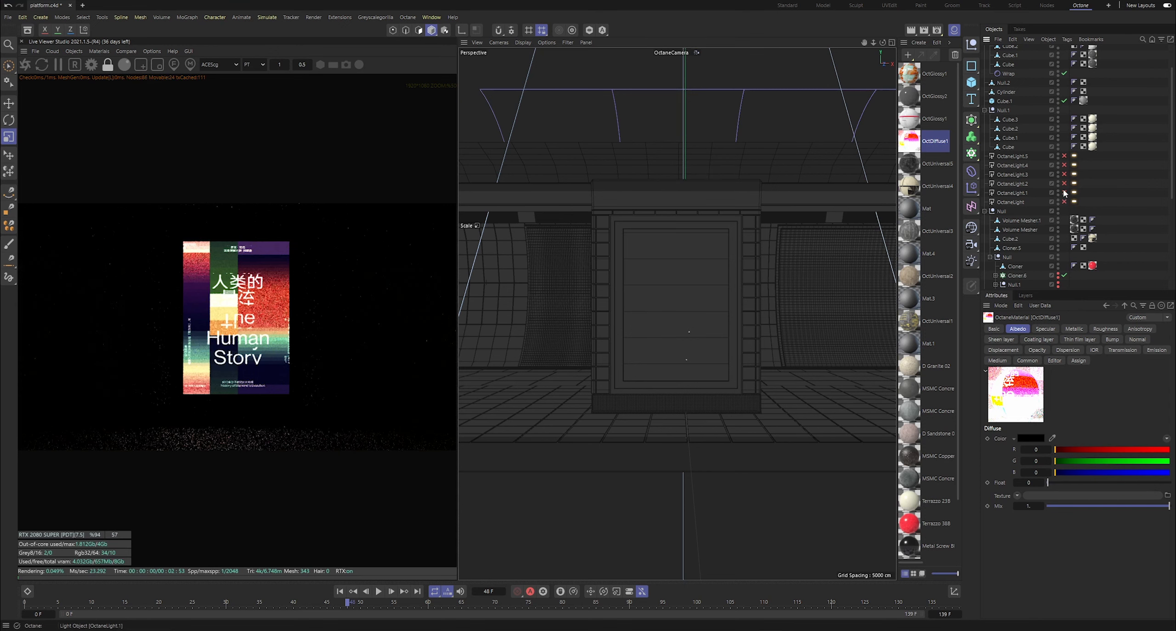
left_click(1064, 175)
left_click(1064, 174)
left_click(1064, 165)
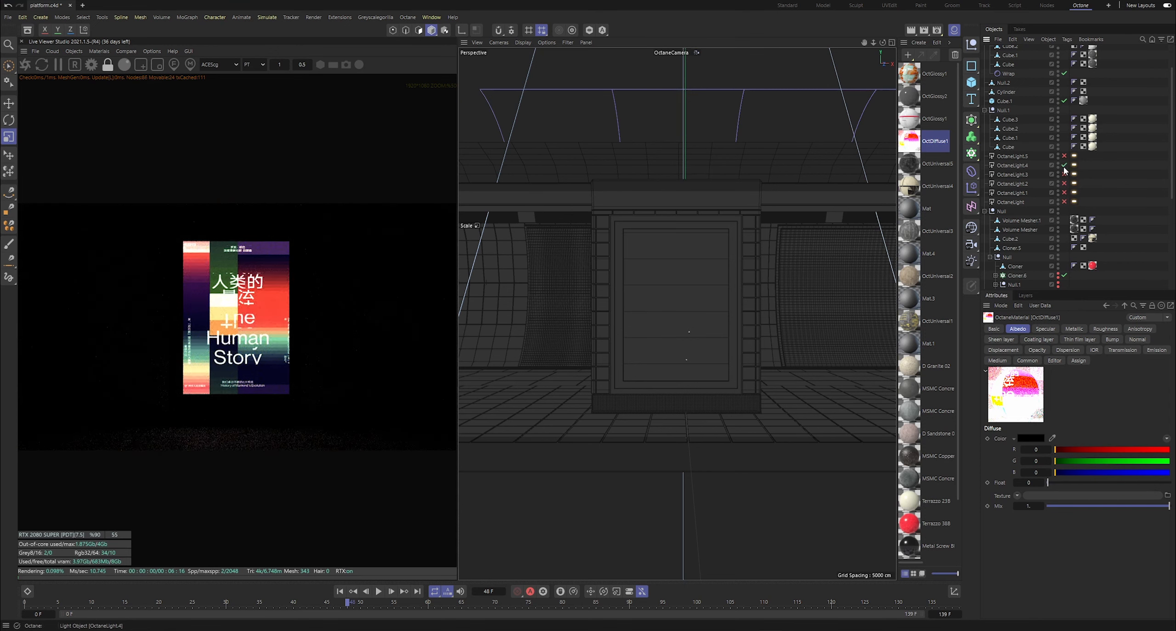
left_click(1064, 165)
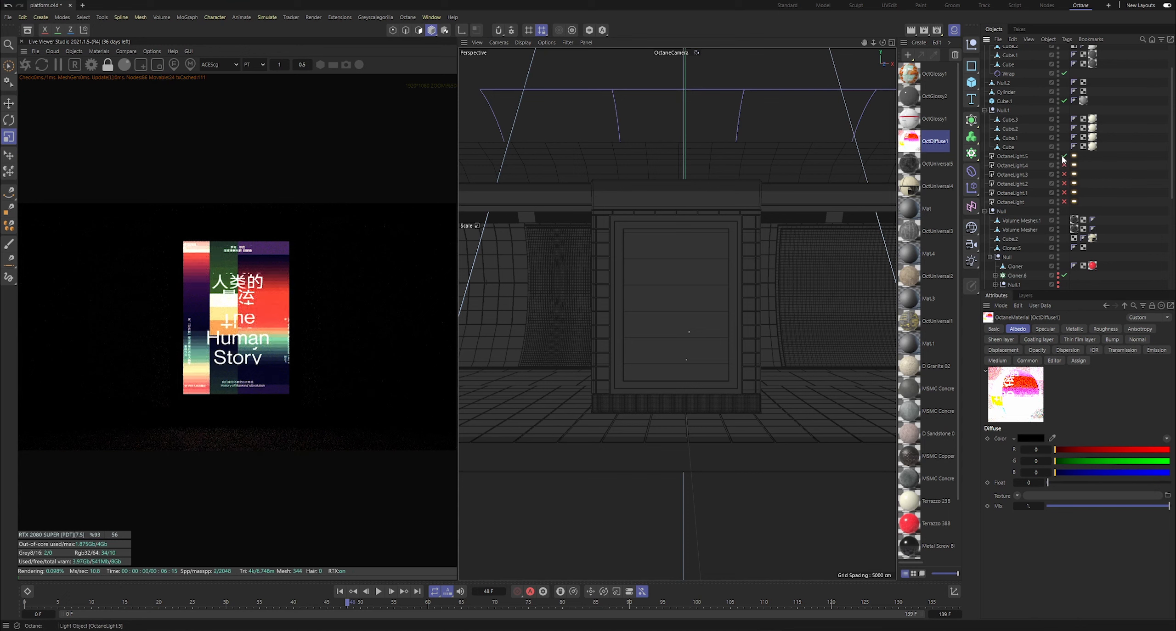
left_click(1064, 156)
left_click_drag(1063, 201, 1064, 165)
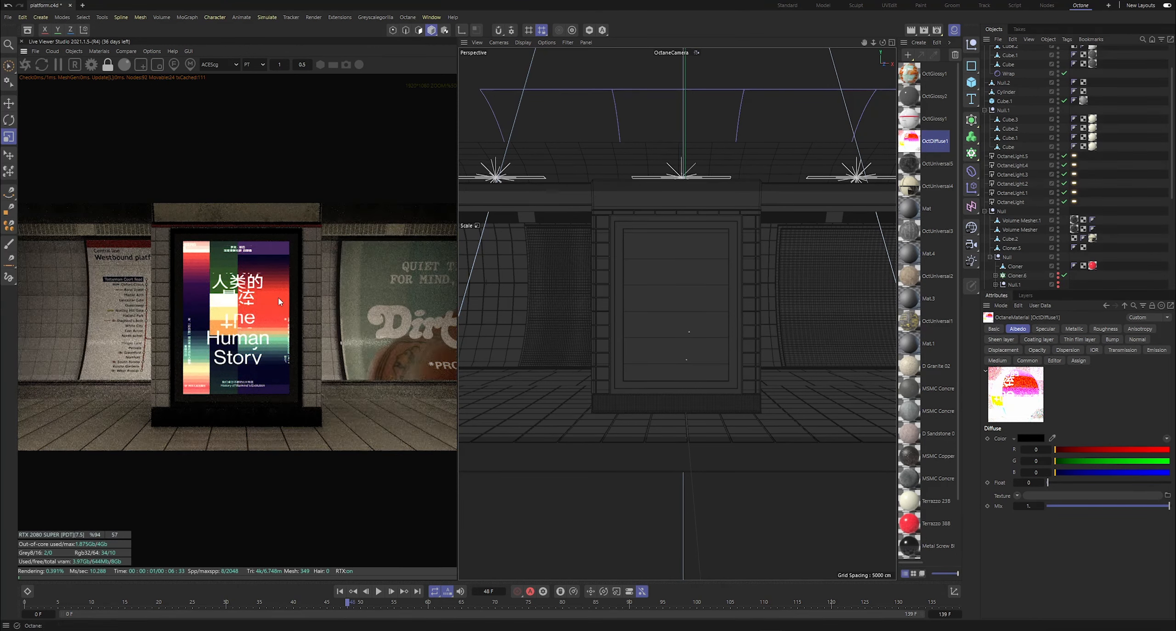
Step: Scrub the animation to frame 42 and inspect the lit poster scene in the live render
scroll(278, 298, "down", 1)
left_click_drag(169, 602, 309, 556)
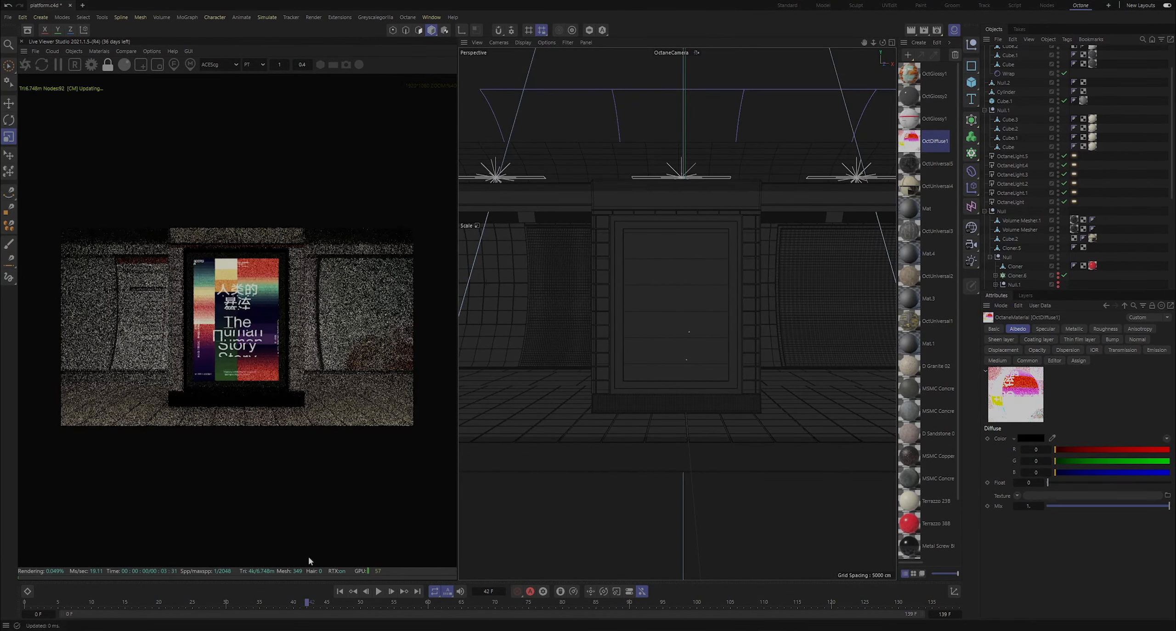
scroll(247, 327, "up", 3)
scroll(428, 294, "down", 3)
scroll(251, 346, "up", 3)
scroll(250, 347, "down", 2)
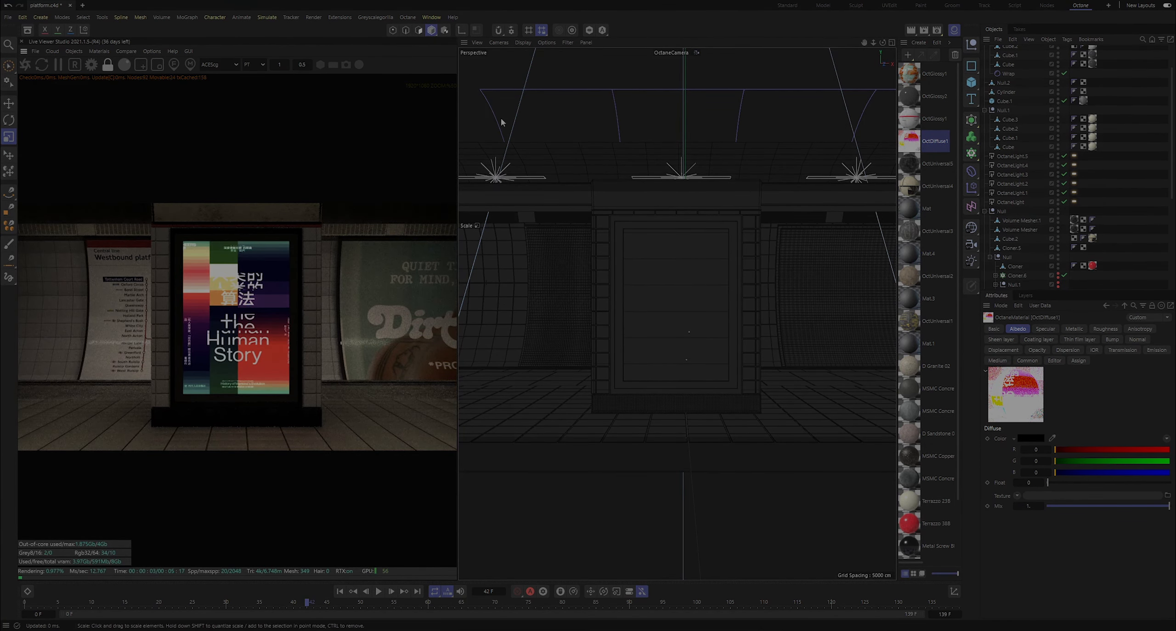
Step: Open the OctDiffuse1 screen material in the Octane Node Editor
double_click(916, 141)
left_click(354, 241)
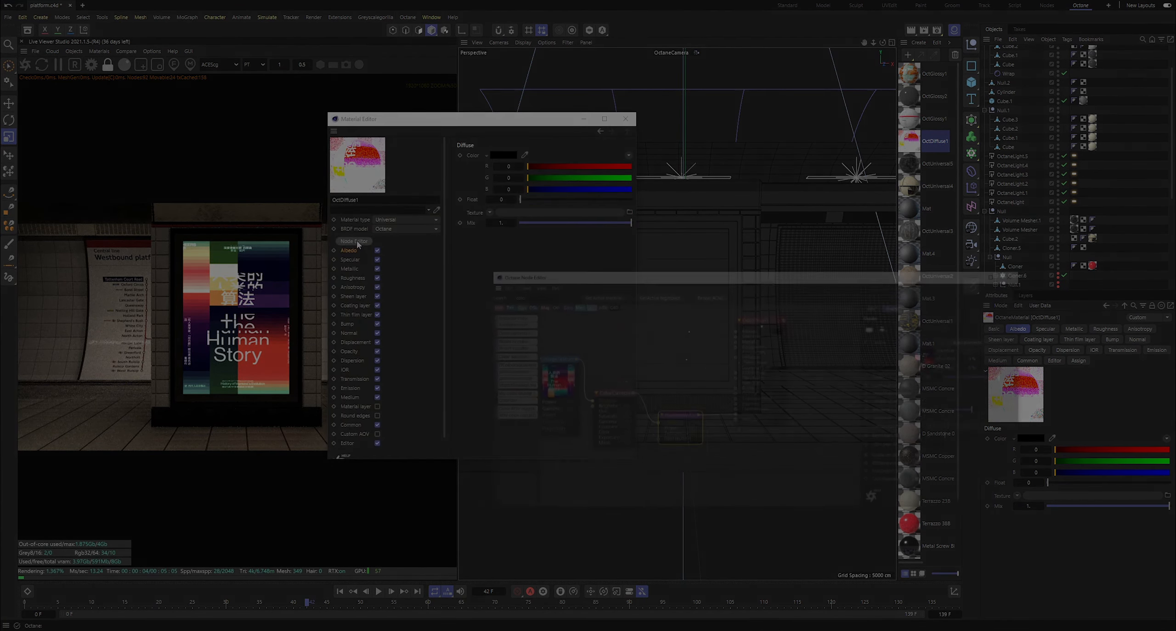